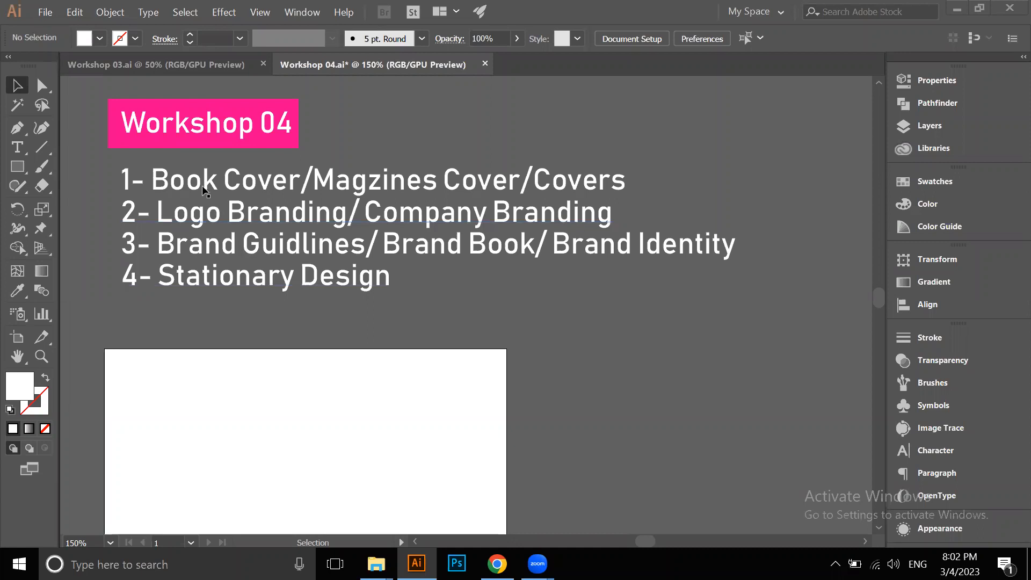
Review the overall layout of the Workshop 03 document and return to Workshop 04
left_click(218, 65)
scroll(438, 294, "down", 2)
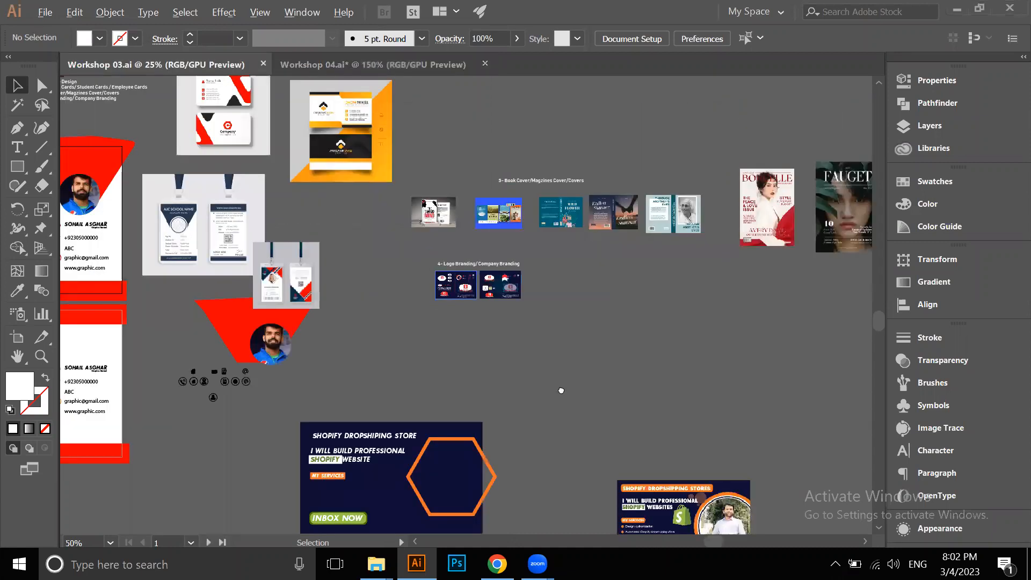
scroll(562, 373, "down", 1)
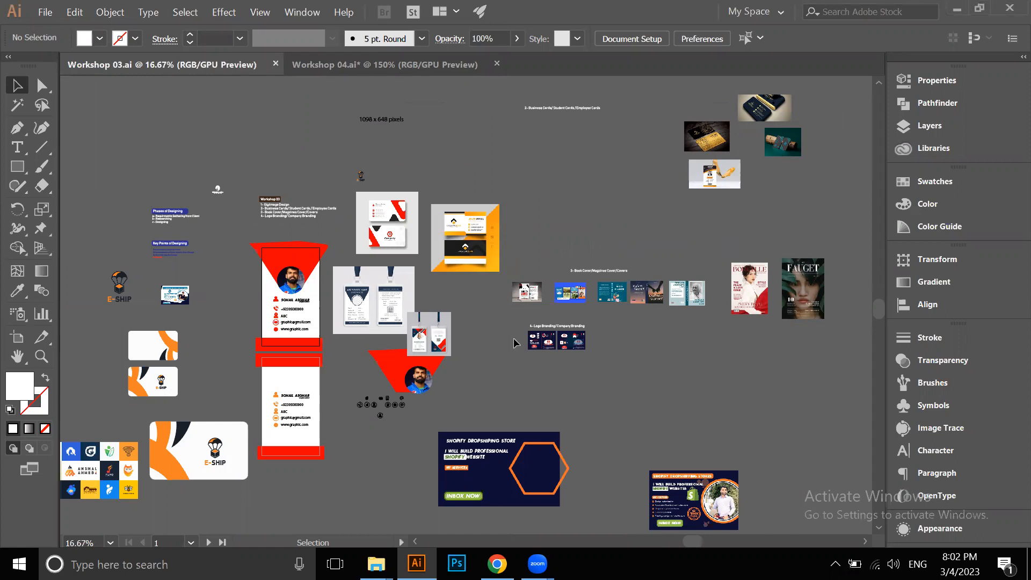
left_click(362, 63)
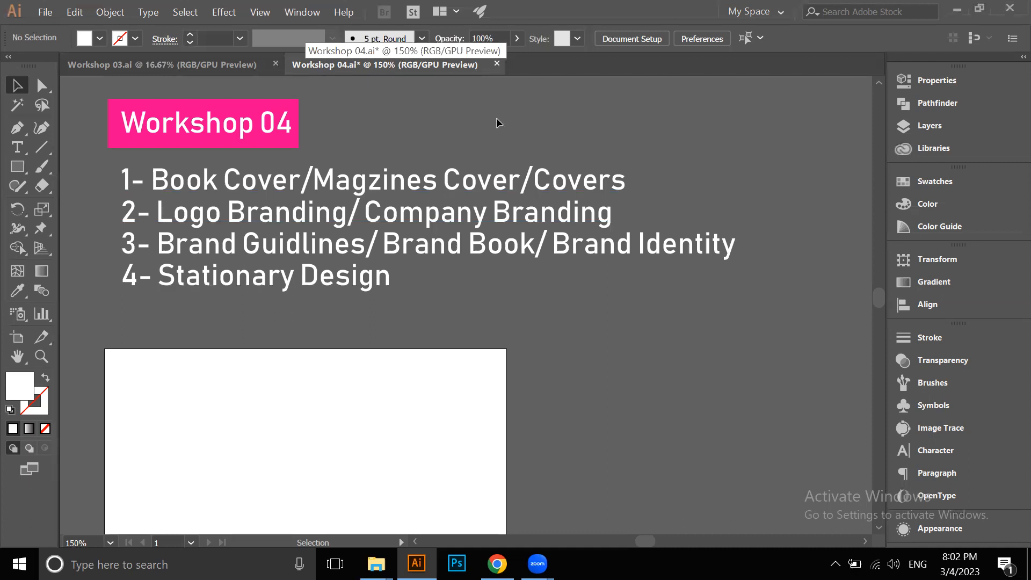
Check the dimensions of the Workshop 04 artboard in Artboard Options without changing them
left_click(16, 337)
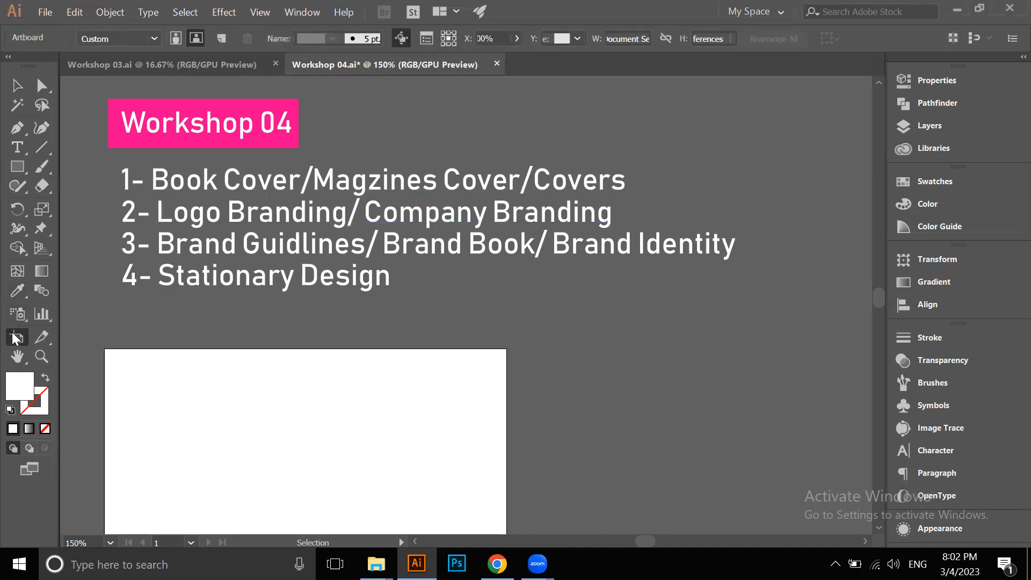
left_click(429, 33)
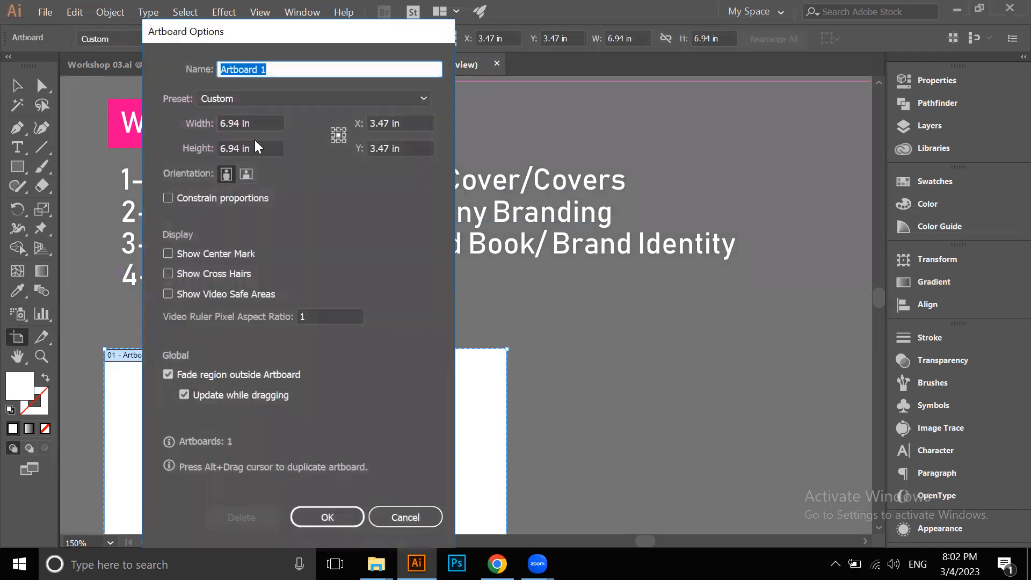
left_click(424, 520)
left_click(17, 85)
Examine the Workshop 04 topic list, its reference images and the Phases of Designing list
left_click(154, 71)
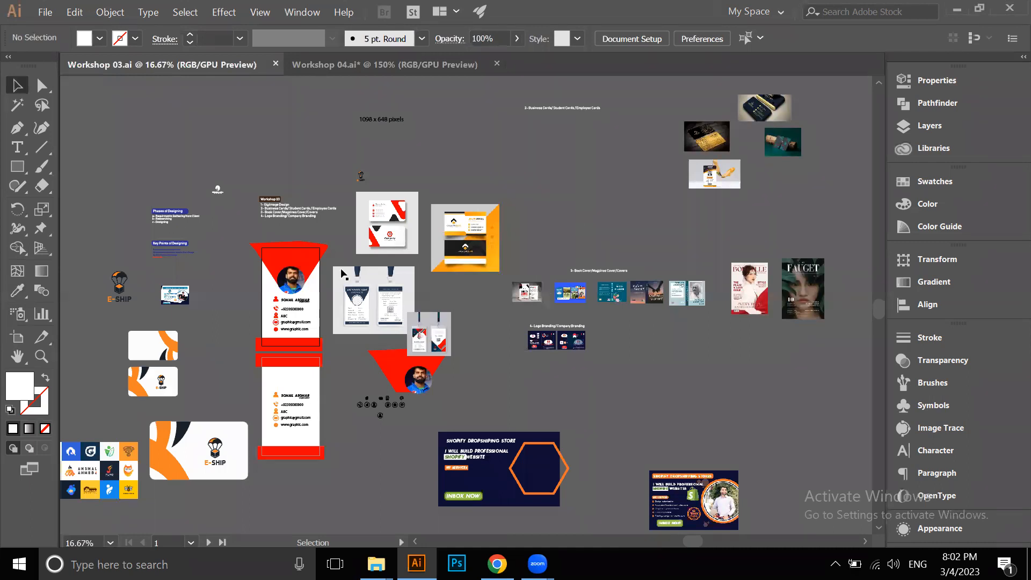
key("ctrl+Tab")
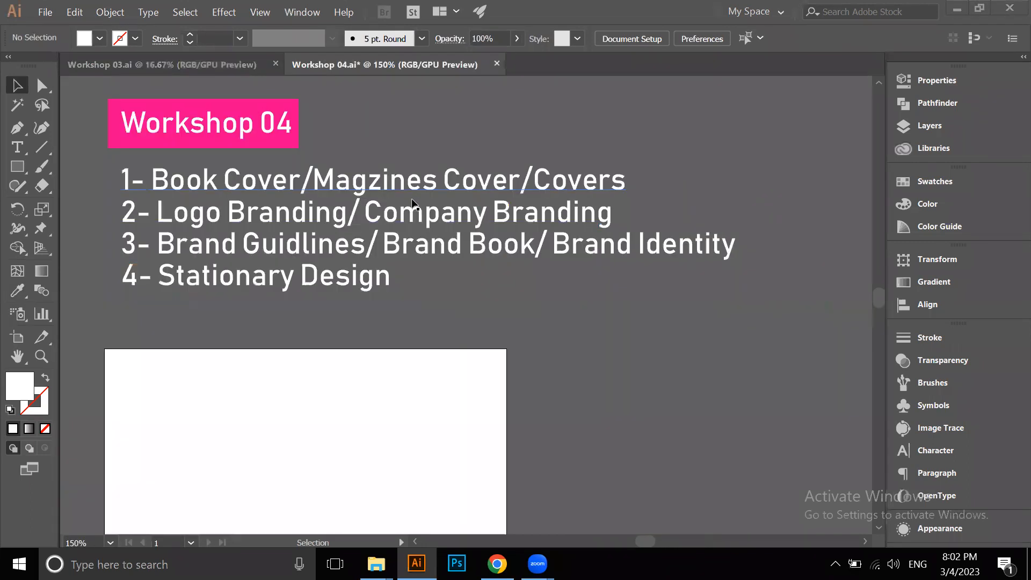
scroll(414, 204, "down", 2)
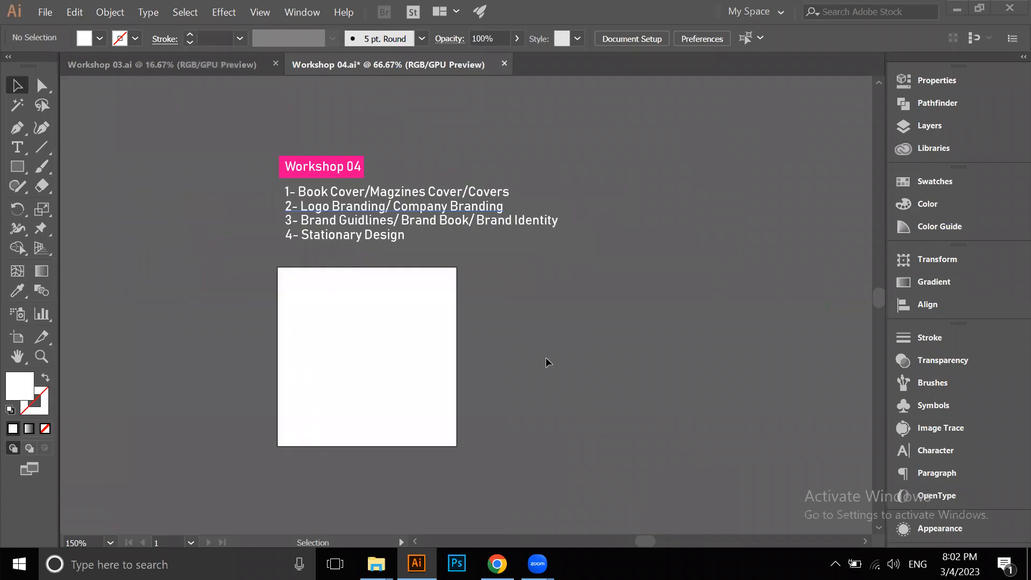
scroll(545, 359, "down", 2)
left_click_drag(520, 358, 357, 346)
key("alt")
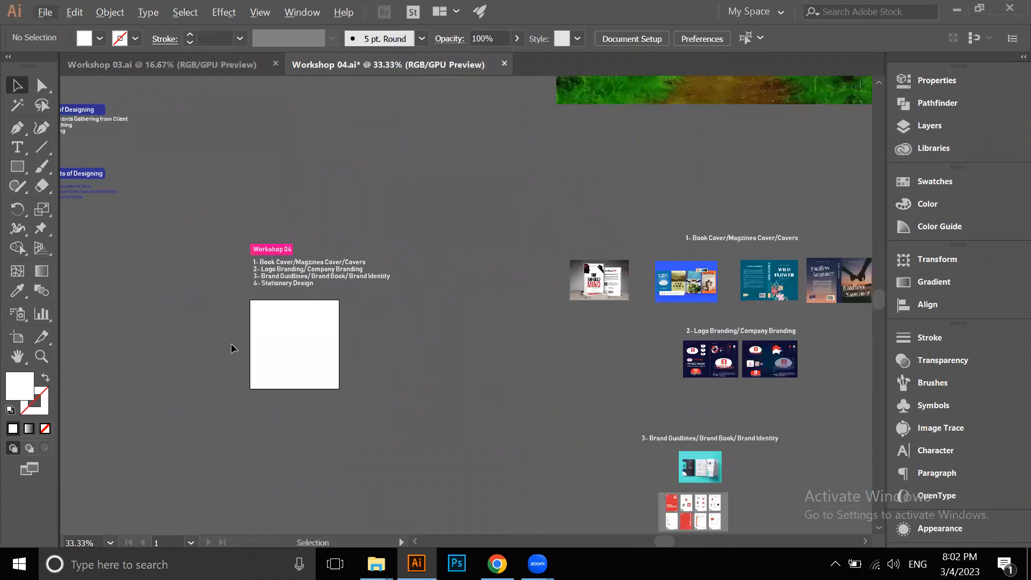
key("alt")
key("alt")
key("alt")
left_click_drag(330, 212, 379, 218)
scroll(379, 284, "up", 2)
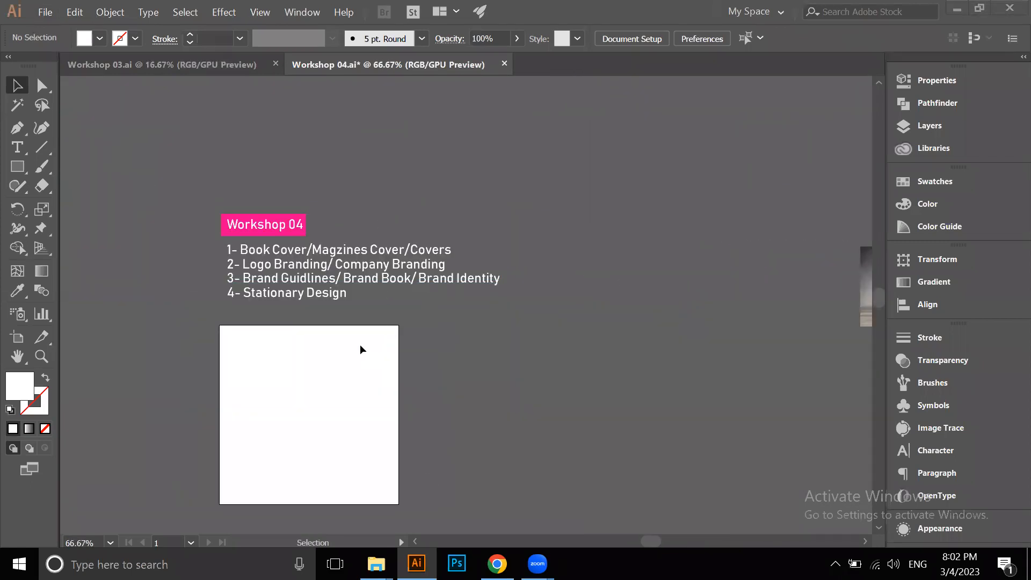
scroll(361, 347, "down", 1)
scroll(456, 404, "down", 1)
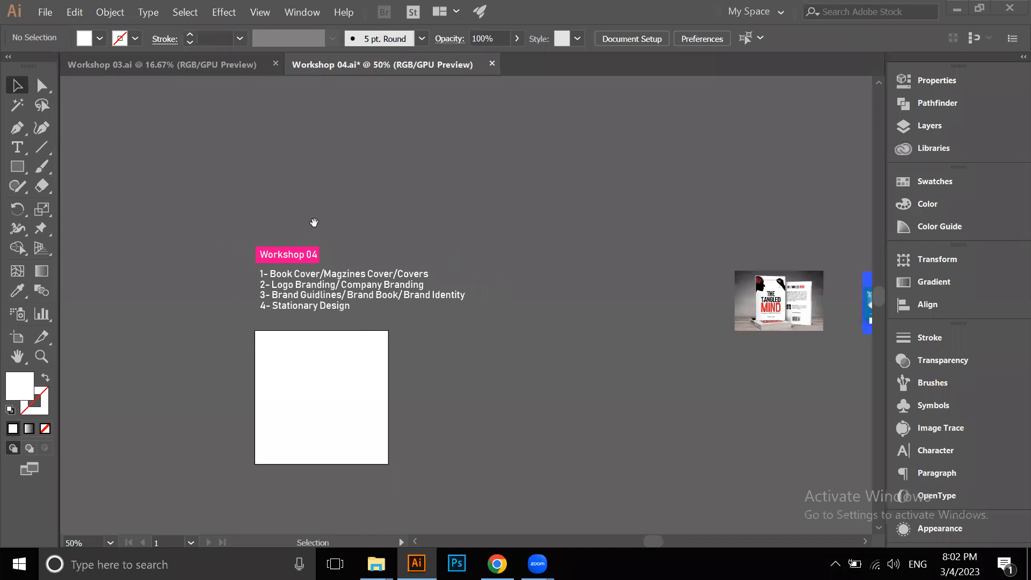
left_click_drag(134, 155, 318, 233)
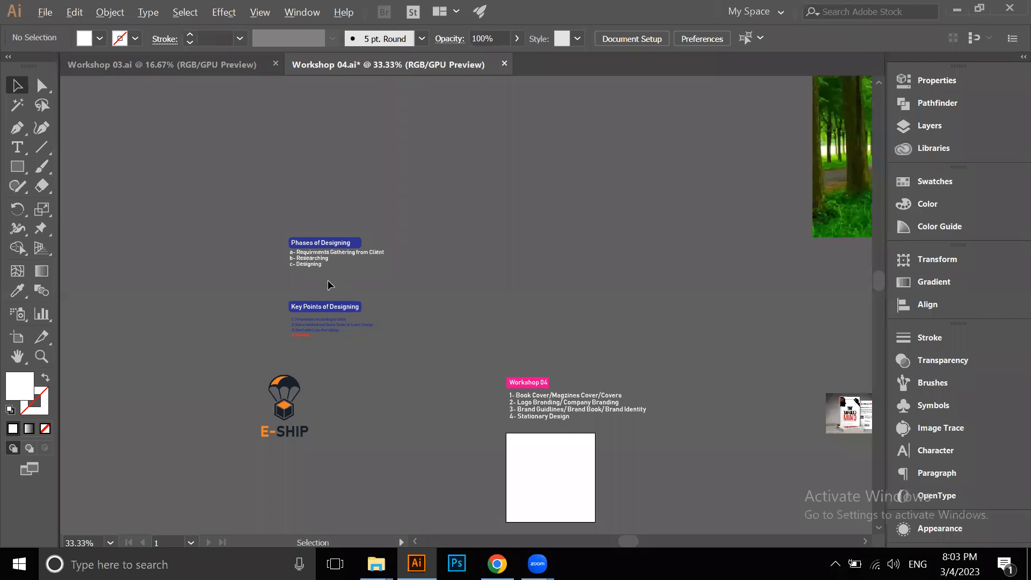
scroll(328, 281, "up", 4)
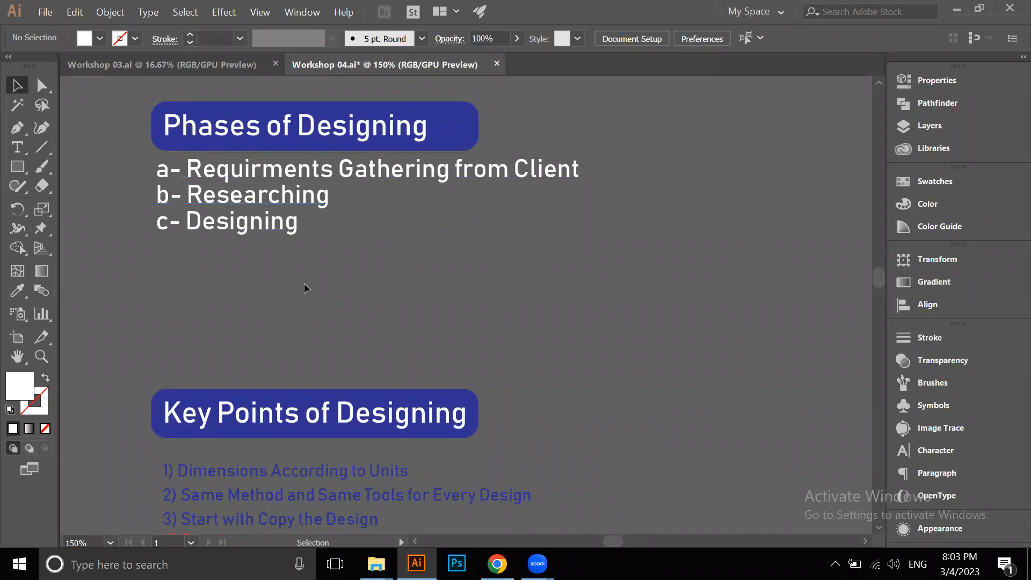
scroll(314, 275, "down", 4)
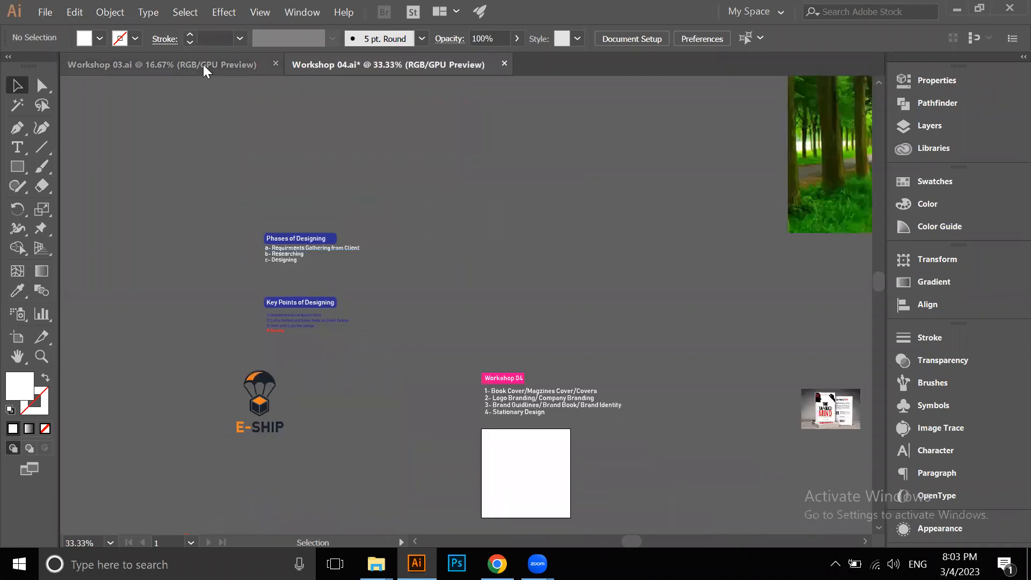
Bring the "d- Present to Client" line from Workshop 03 into Workshop 04 and scale it down beneath "c- Designing"
left_click(202, 65)
left_click_drag(531, 180, 304, 256)
scroll(519, 111, "up", 3)
scroll(284, 294, "up", 3)
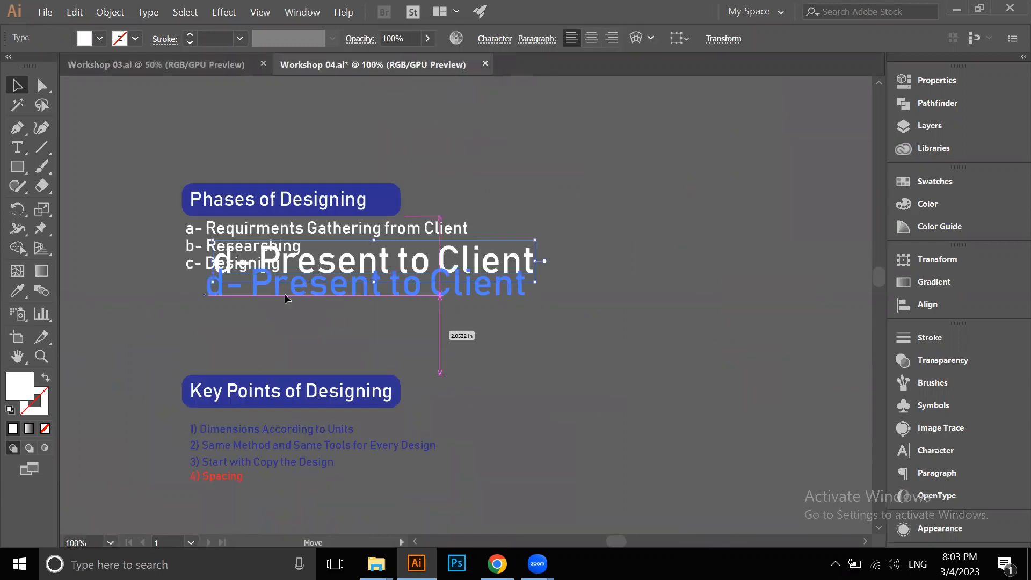
left_click_drag(505, 295, 357, 283)
left_click(357, 283)
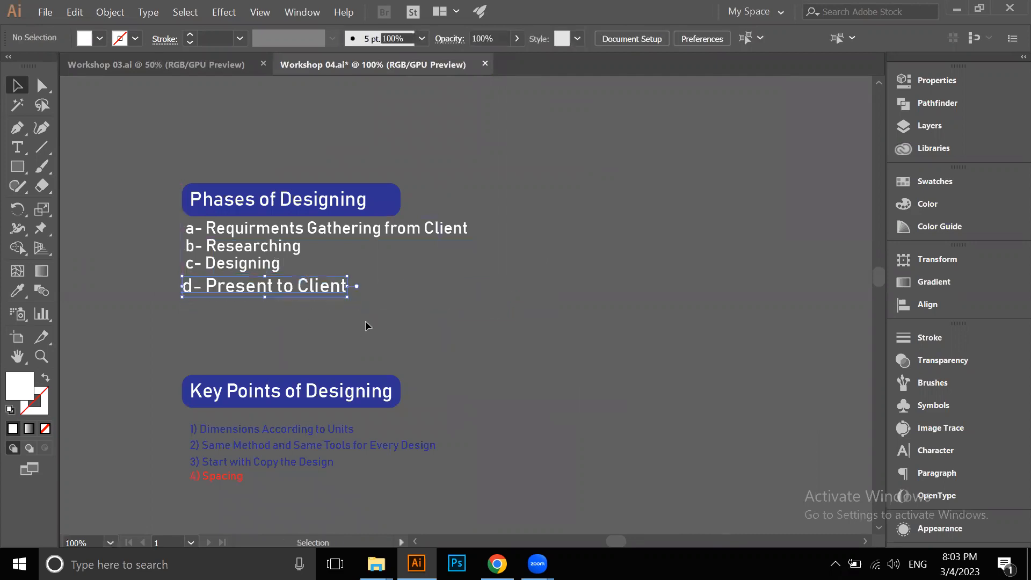
Examine the four points listed under the Key Points of Designing heading in Workshop 04
scroll(371, 328, "down", 2)
left_click_drag(480, 345, 362, 213)
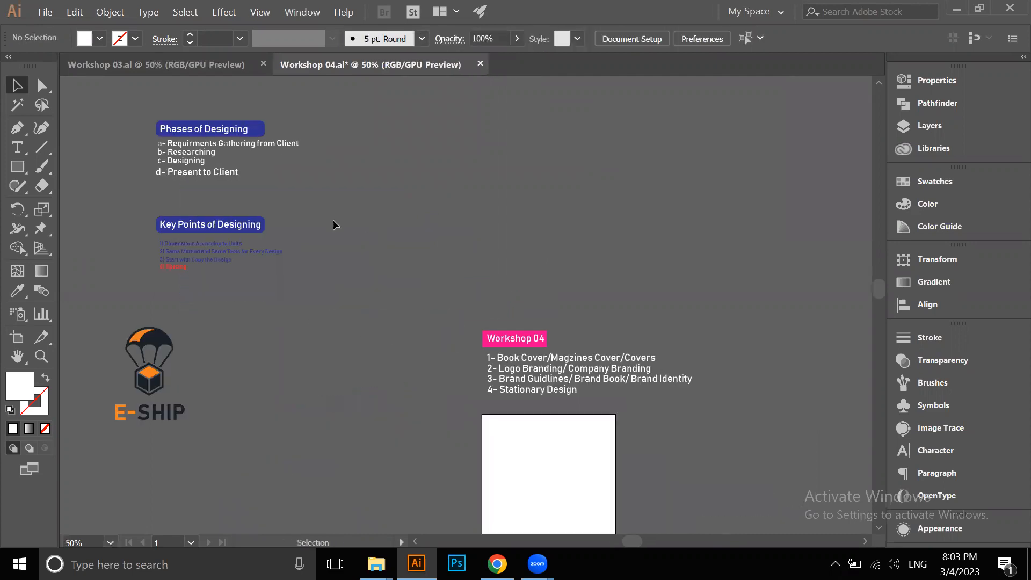
left_click(215, 69)
left_click(381, 69)
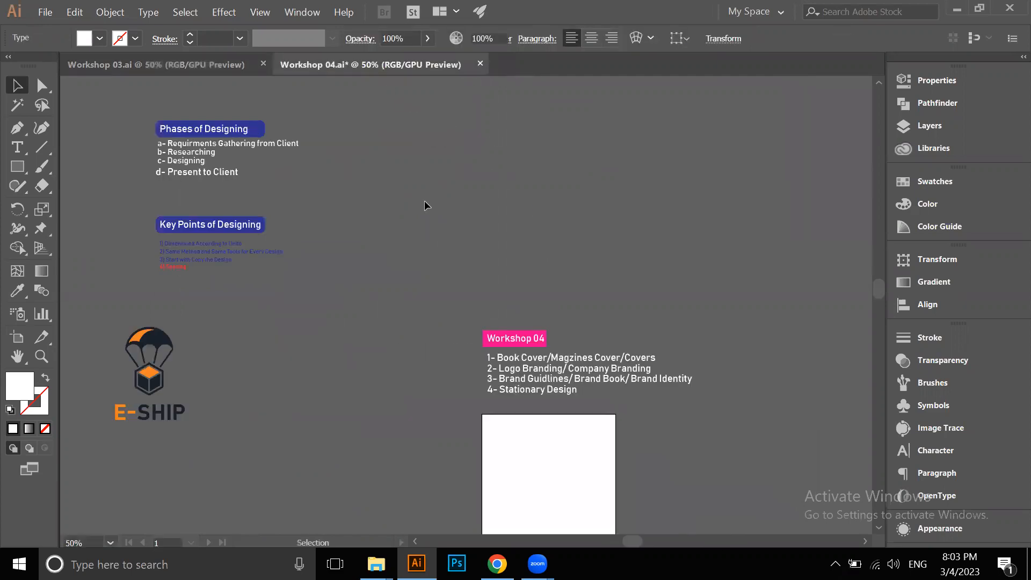
scroll(371, 301, "down", 2)
scroll(251, 228, "up", 1)
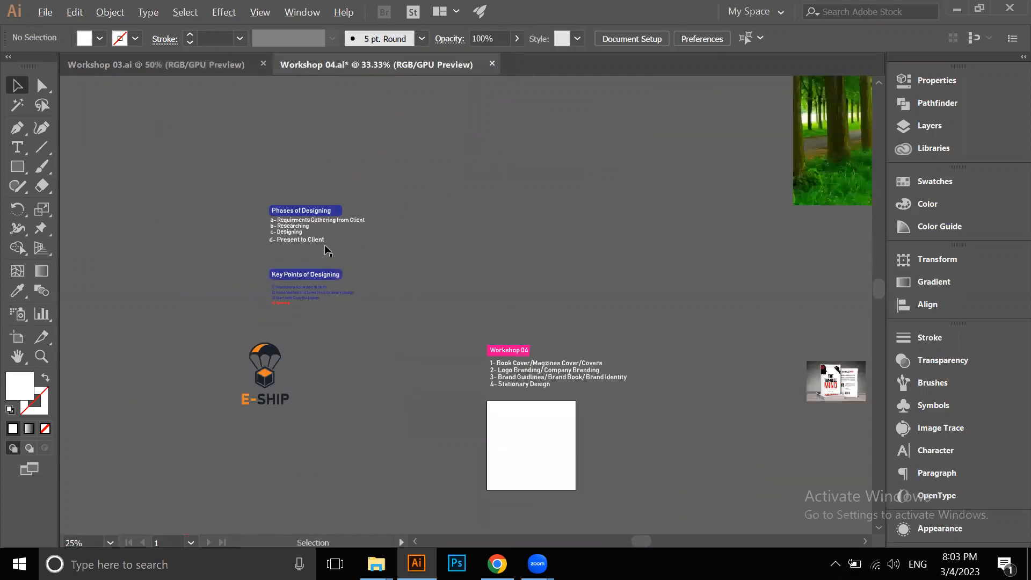
scroll(304, 241, "up", 5)
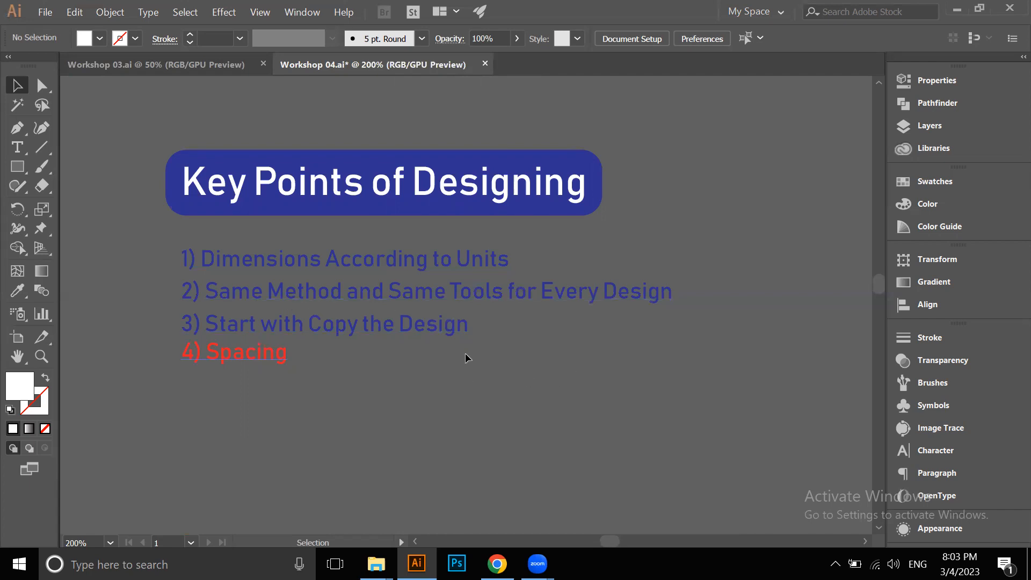
scroll(465, 353, "down", 6)
Move the forest path image up and to the right, farther from the book cover references
left_click_drag(644, 352, 266, 272)
scroll(415, 251, "down", 1)
left_click_drag(462, 233, 414, 258)
left_click_drag(506, 188, 597, 157)
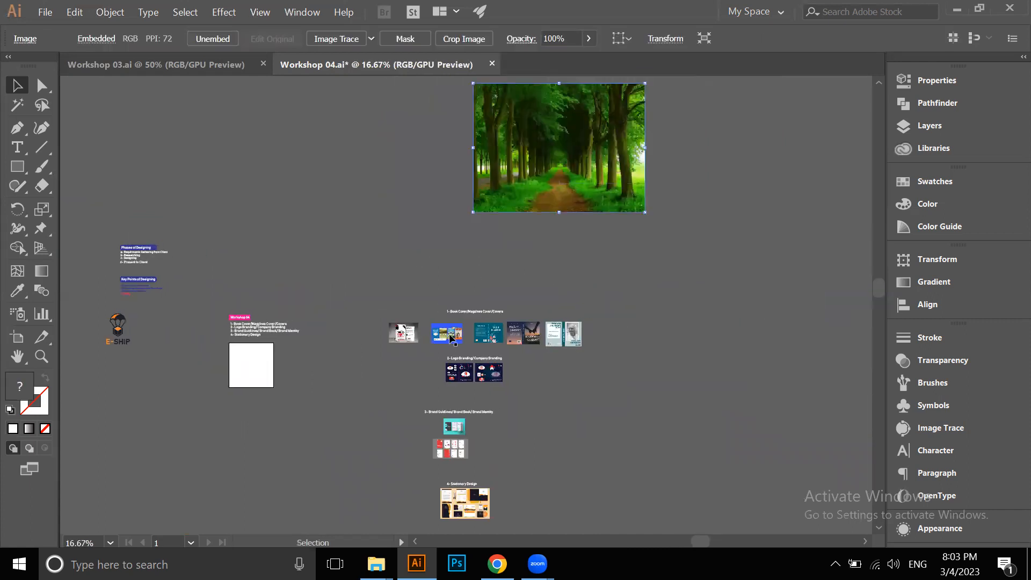
Examine the book and magazine cover references, looking closely at The Tangled Mind mockup
scroll(492, 273, "up", 6)
left_click_drag(610, 272, 544, 215)
scroll(528, 205, "down", 2)
left_click_drag(703, 339, 679, 342)
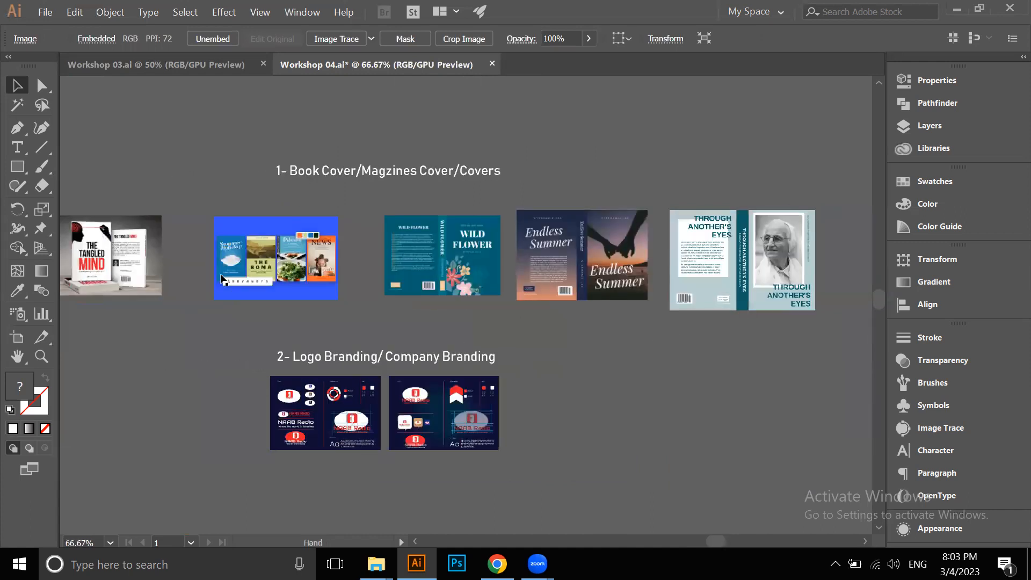
scroll(228, 257, "up", 1)
scroll(228, 256, "up", 2)
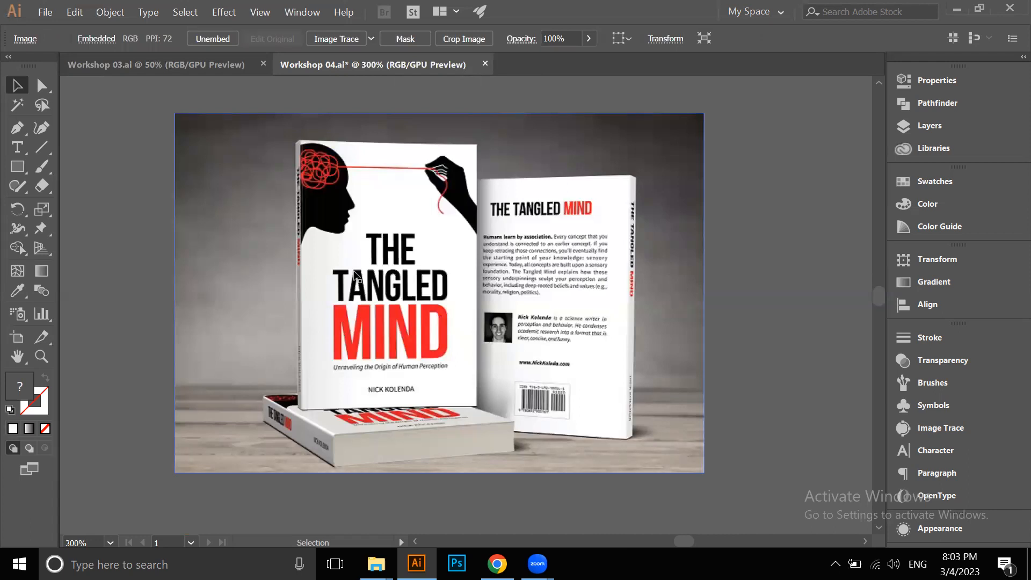
left_click(770, 237)
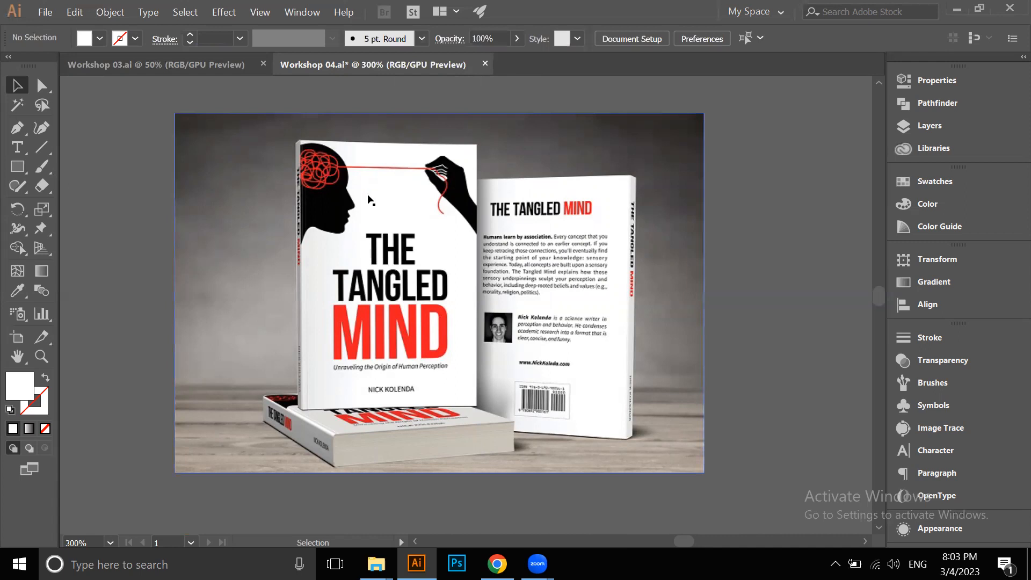
scroll(444, 317, "down", 5)
left_click_drag(564, 340, 355, 328)
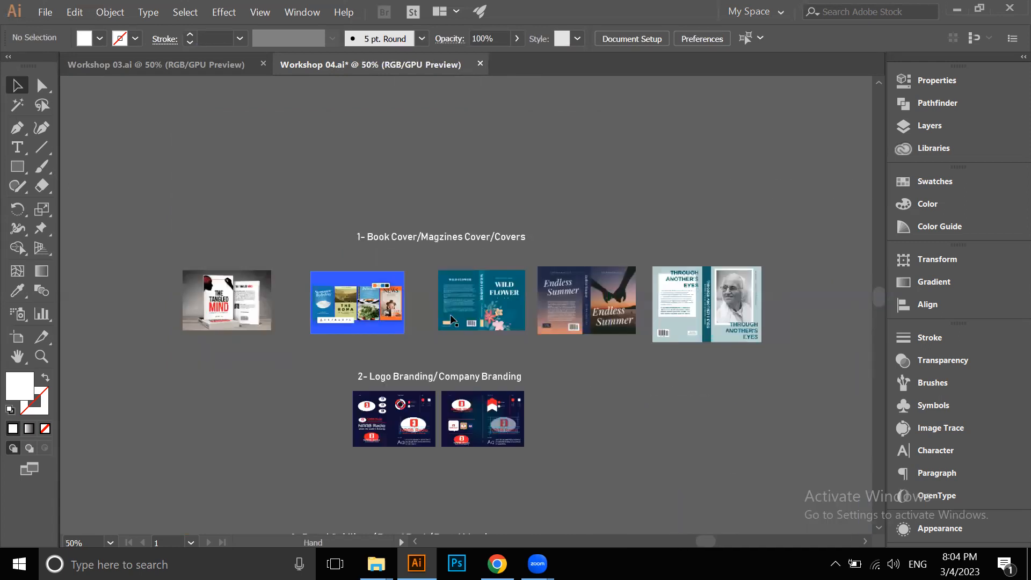
scroll(475, 322, "up", 3)
scroll(567, 322, "down", 3)
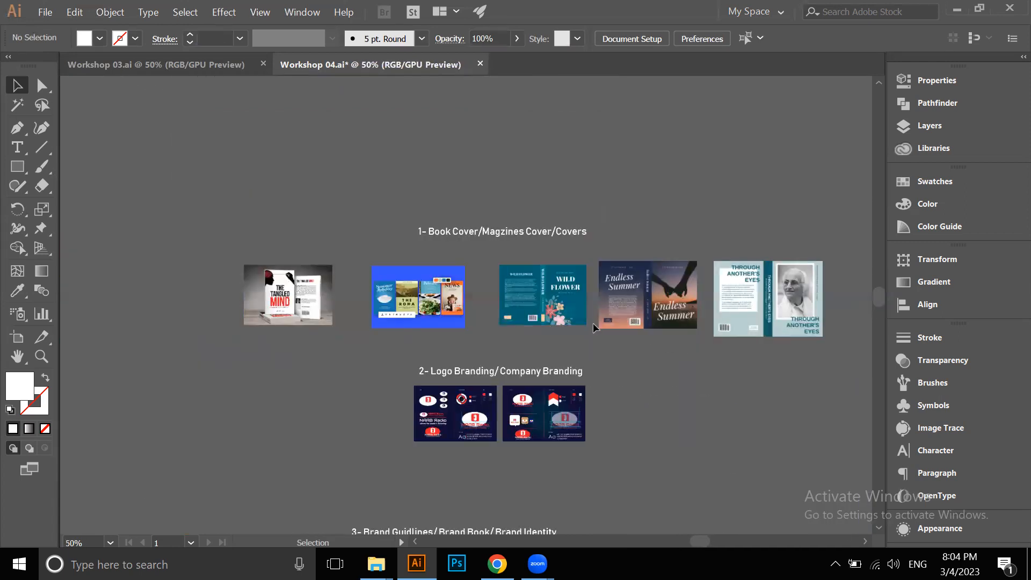
Move the Wild Flower, Endless Summer and Through Another's Eyes covers below The Tangled Mind, and the blue cover collage farther right
left_click_drag(749, 346, 564, 271)
left_click_drag(650, 305, 258, 393)
left_click_drag(430, 303, 745, 305)
left_click(361, 331)
left_click_drag(361, 331, 536, 328)
Select The Tangled Mind mockup with the three covers below it and move all four images up together
left_click_drag(311, 245, 478, 385)
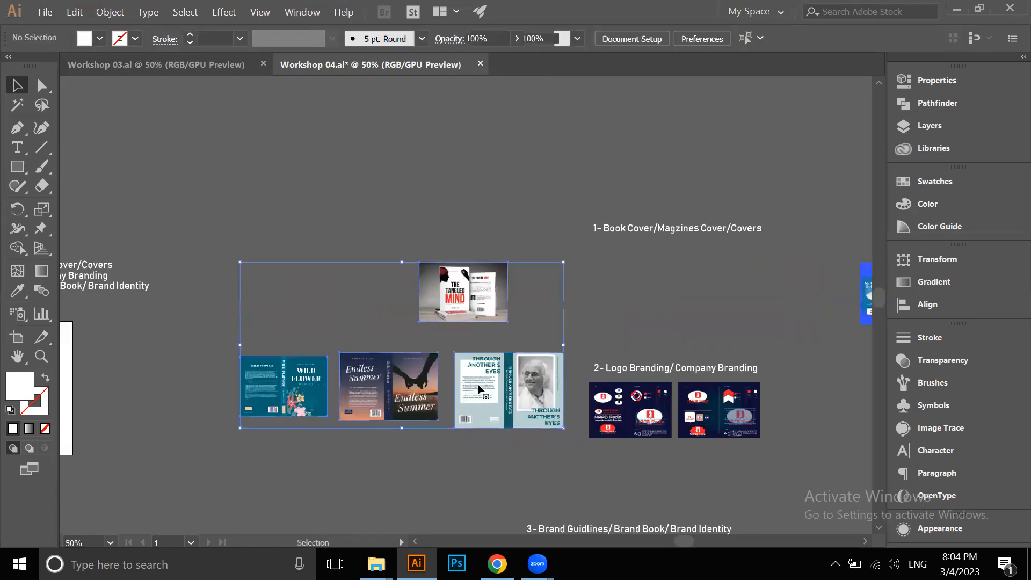
left_click_drag(317, 287, 486, 327)
left_click(285, 233)
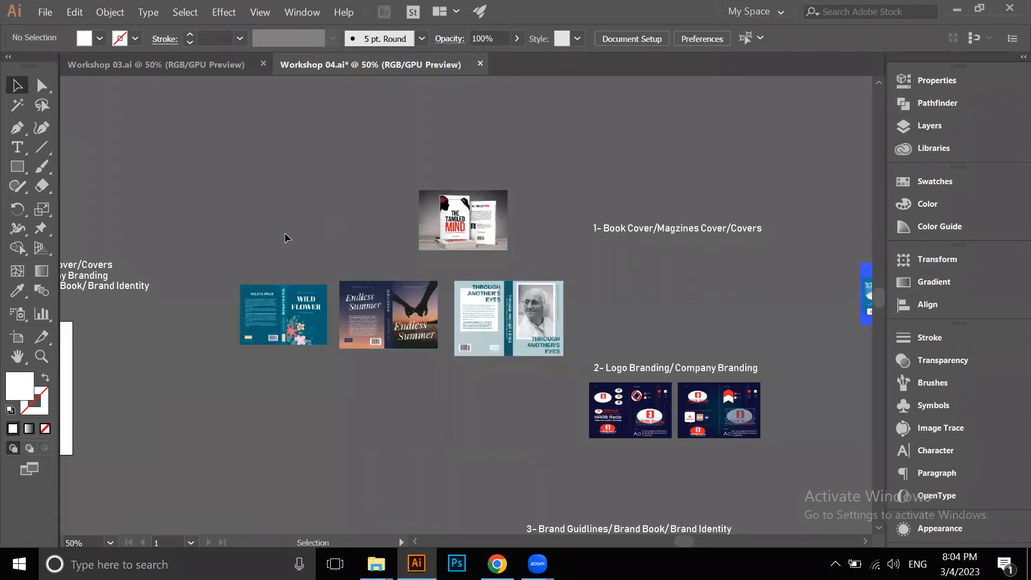
Examine the front, spine and back of The Tangled Mind mockup at close range
left_click(438, 233)
key("ctrl+plus")
key("ctrl+plus")
key("ctrl+plus")
key("ctrl+plus")
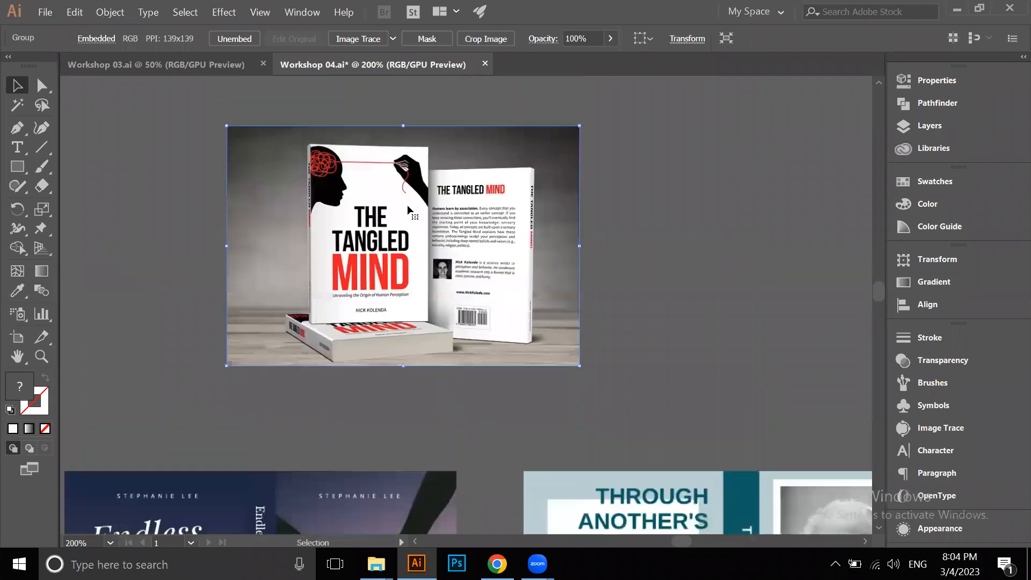
key("ctrl+plus")
key("ctrl+plus")
scroll(482, 215, "down", 4)
left_click_drag(421, 372, 514, 290)
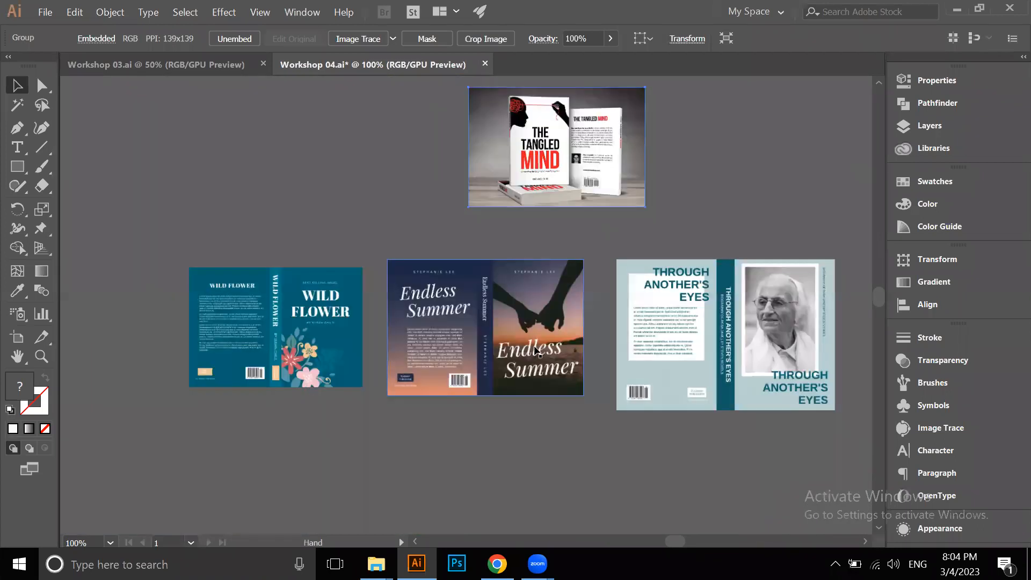
Examine the front cover, spine and back cover of Endless Summer and compare them with Through Another's Eyes
scroll(516, 353, "up", 1)
scroll(489, 311, "up", 1)
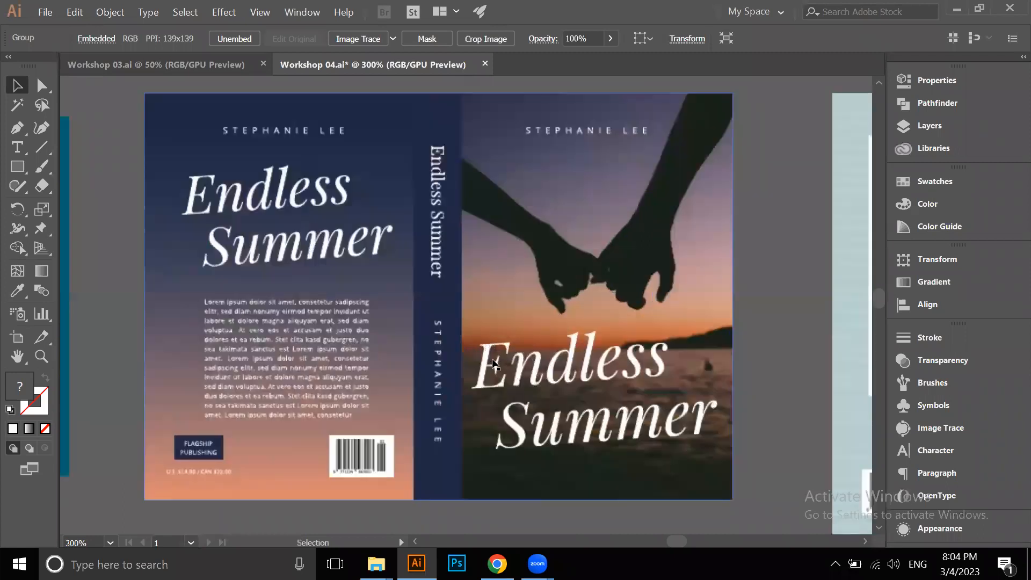
scroll(540, 330, "down", 1)
scroll(494, 271, "right", 1)
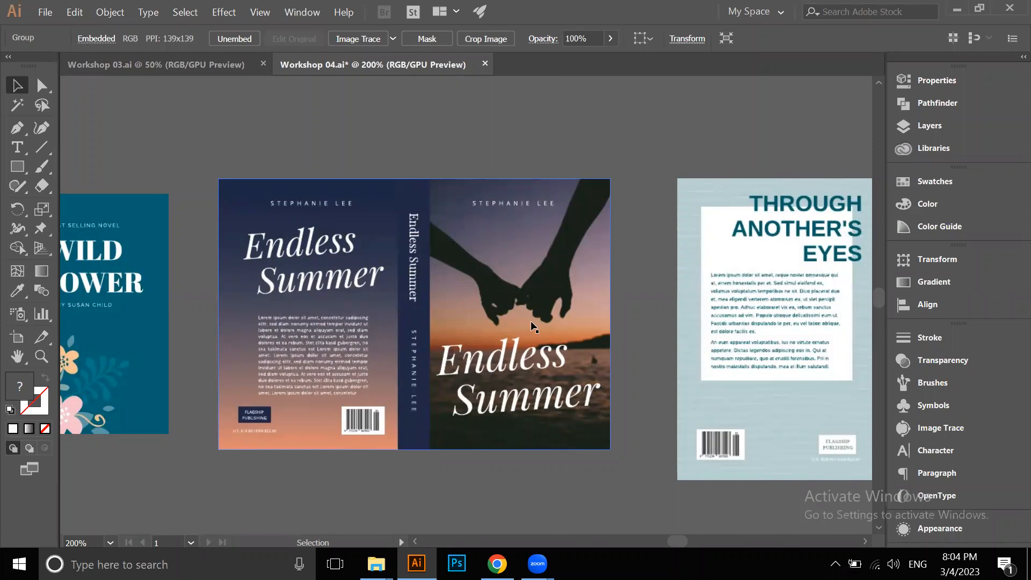
scroll(530, 322, "up", 2, "alt")
left_click_drag(536, 354, 183, 257)
scroll(468, 342, "down", 1, "alt")
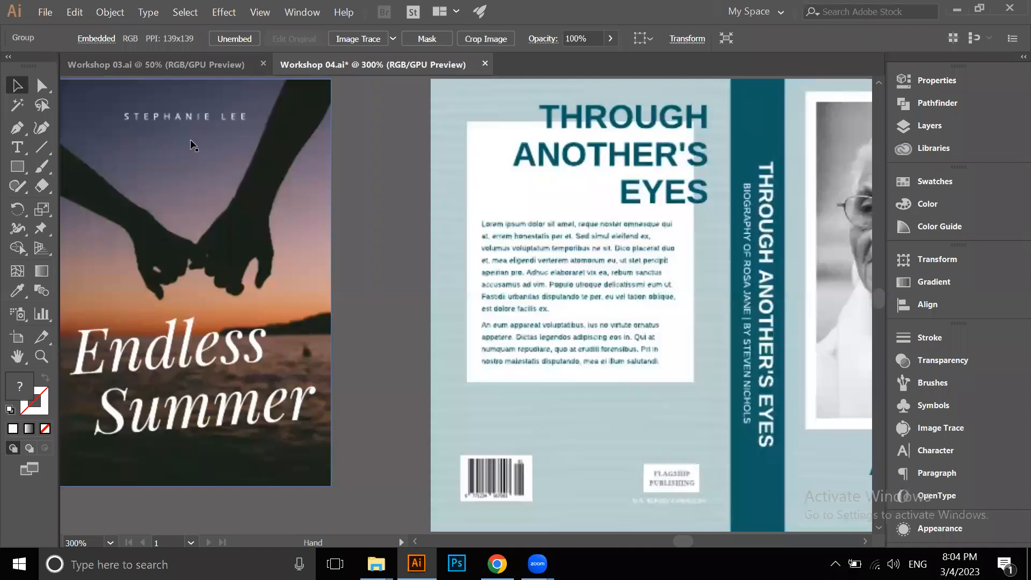
left_click_drag(220, 146, 226, 158)
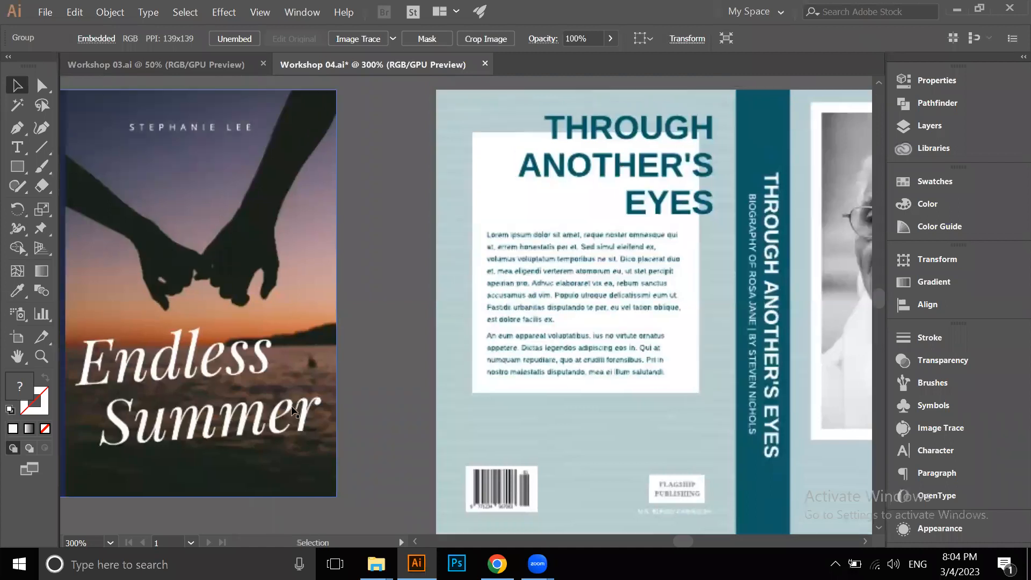
left_click_drag(317, 354, 686, 355)
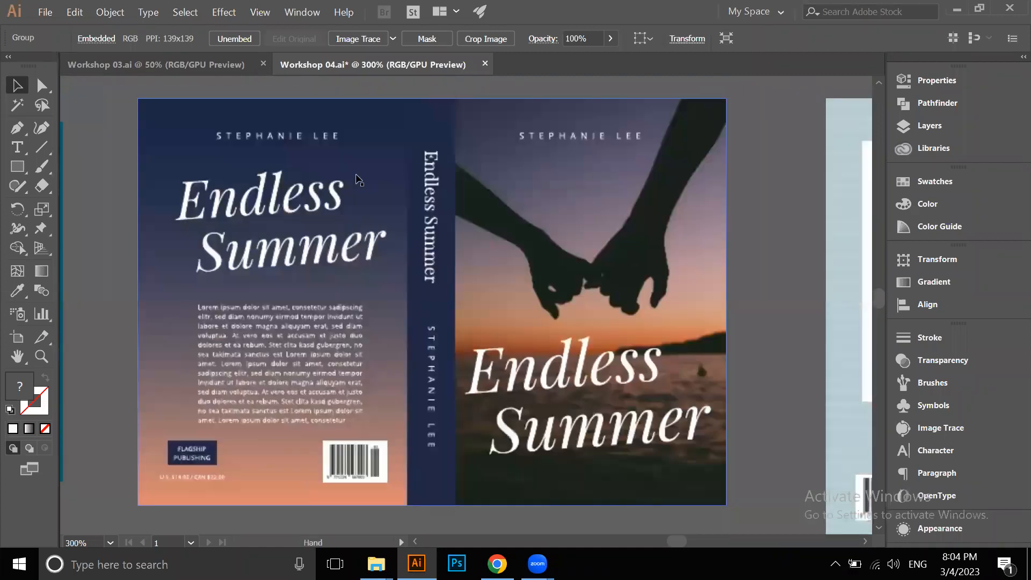
Examine the spine, barcode and publisher details of the Endless Summer cover at close range
left_click_drag(357, 180, 402, 172)
scroll(499, 405, "up", 1)
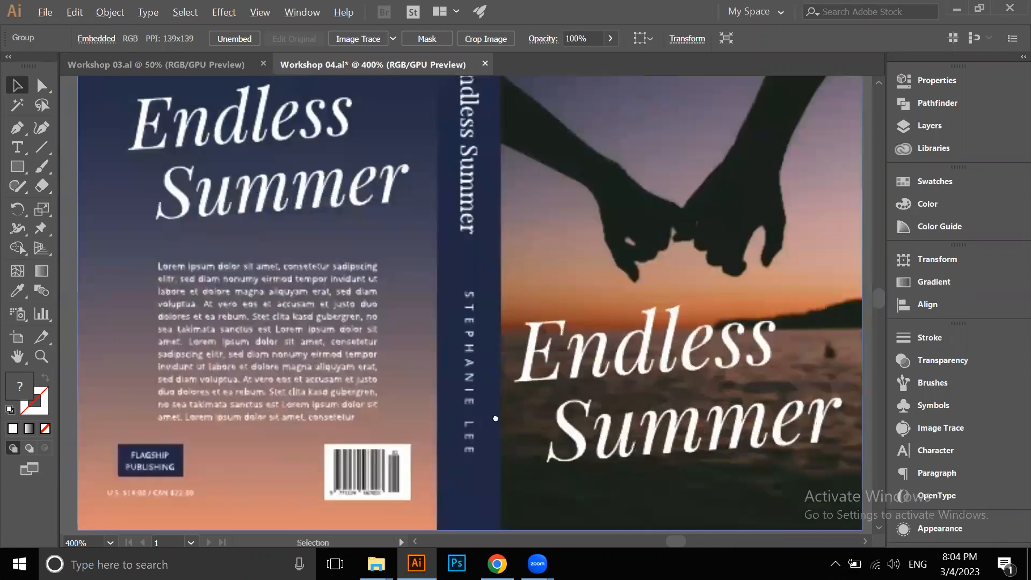
scroll(398, 381, "up", 2)
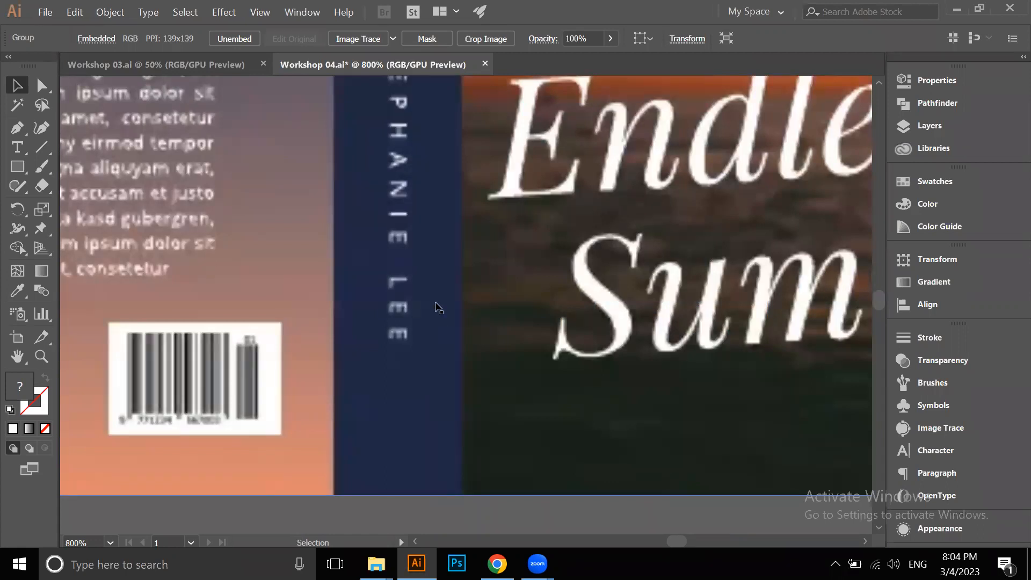
scroll(453, 272, "down", 1)
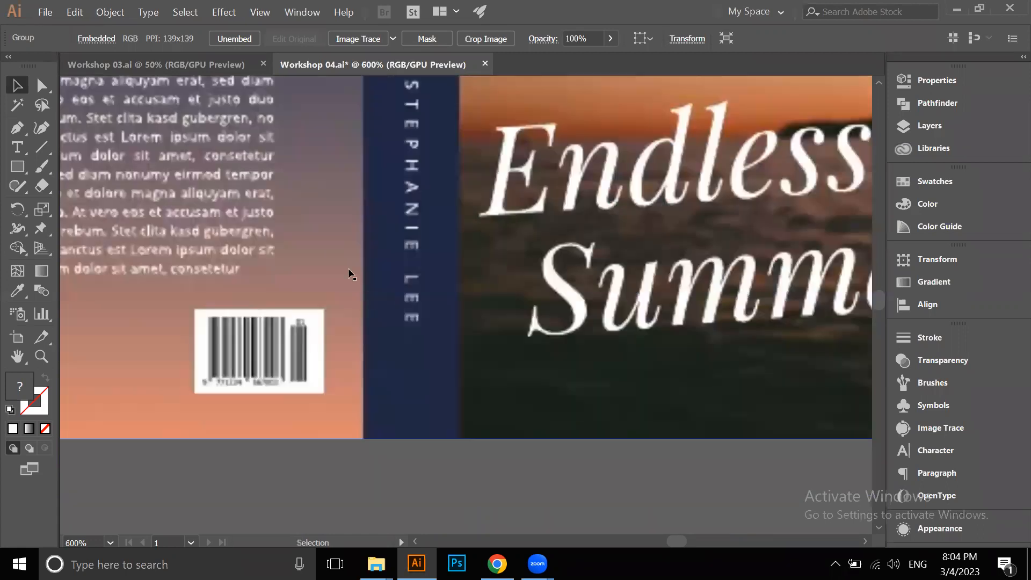
scroll(386, 372, "down", 1)
scroll(487, 279, "down", 1)
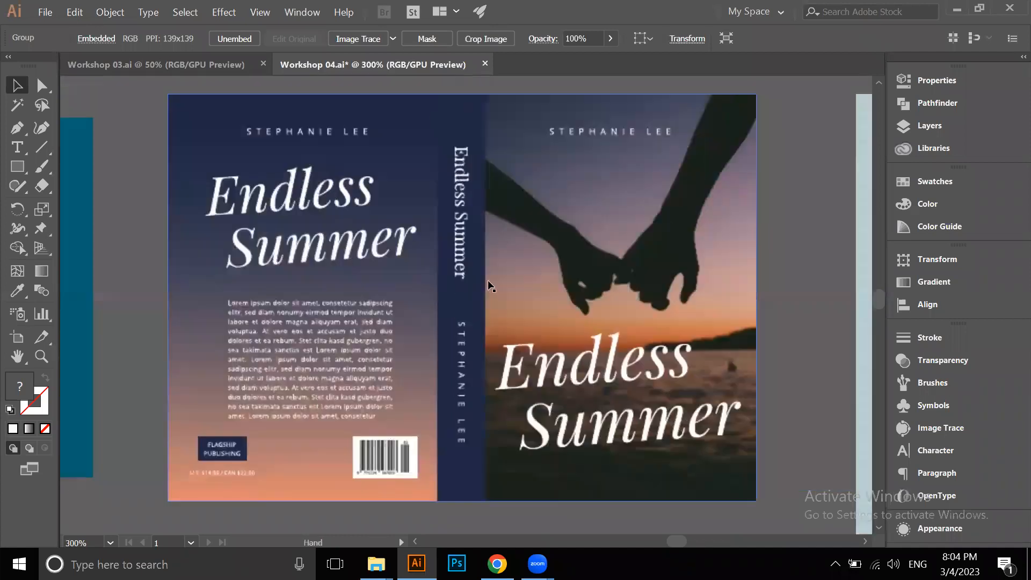
scroll(514, 304, "down", 2)
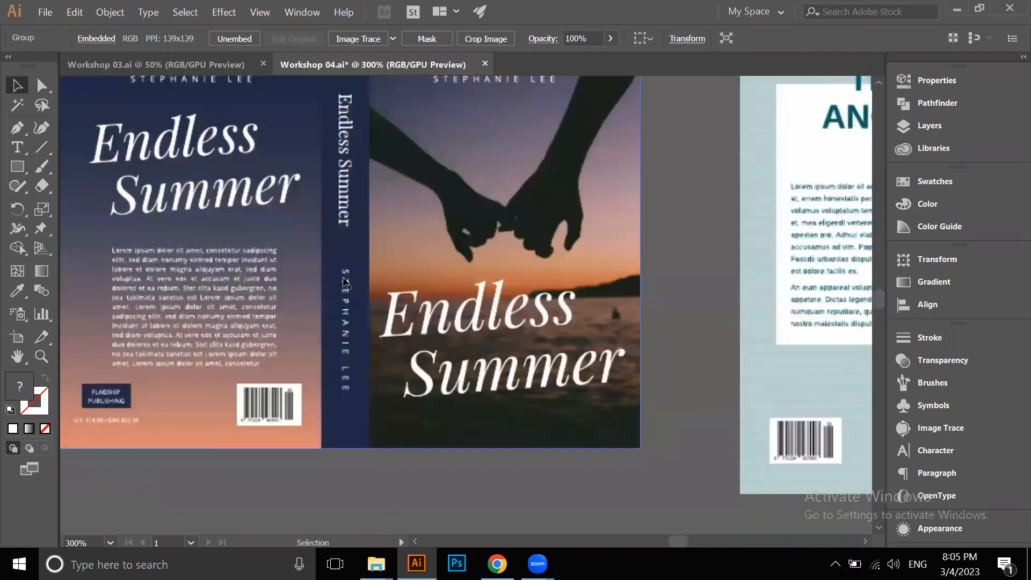
Compare the spine of The Tangled Mind mockup with the spine and back cover of Endless Summer
scroll(369, 232, "down", 2)
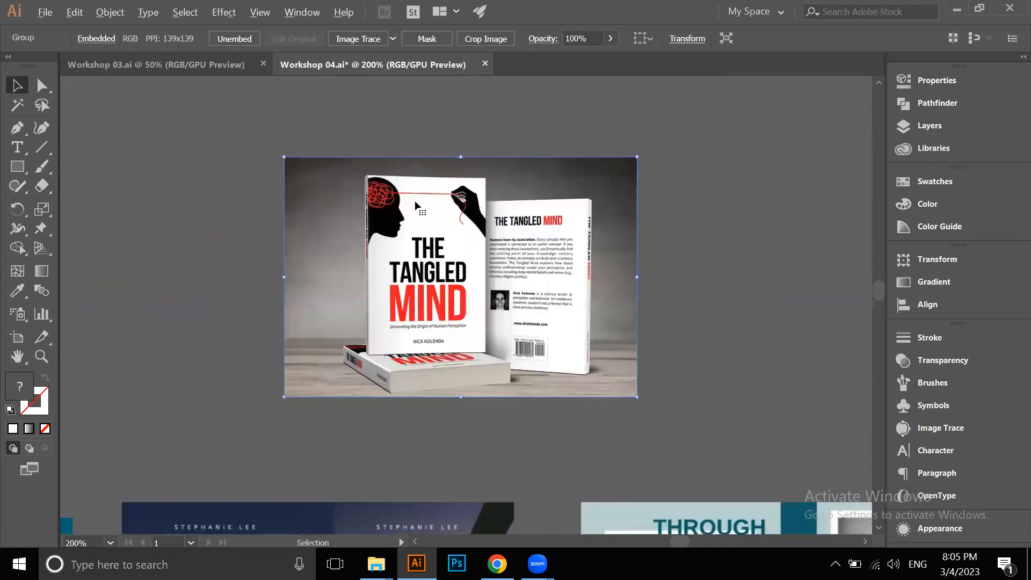
scroll(412, 206, "up", 4)
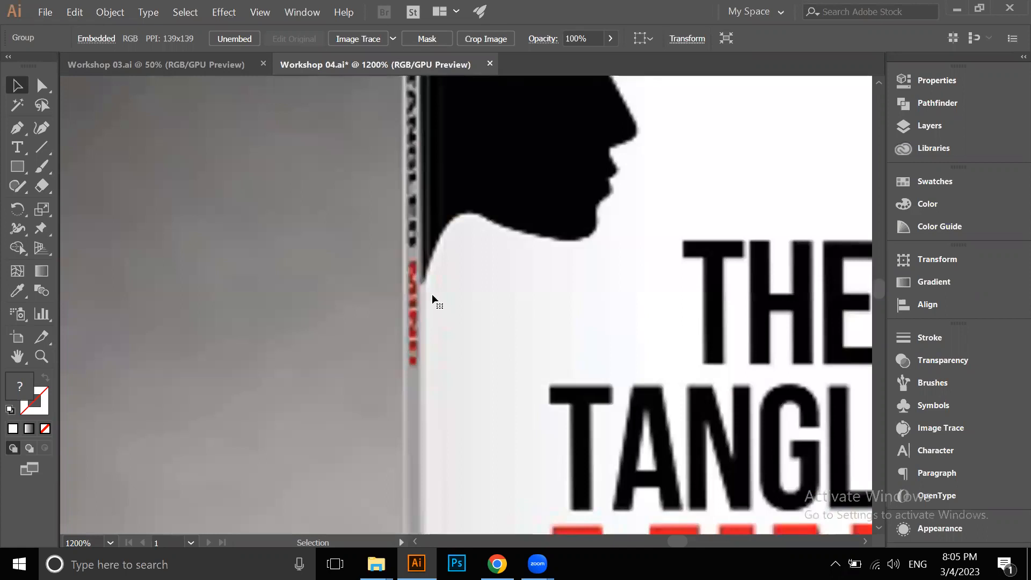
scroll(432, 298, "down", 3)
scroll(416, 317, "down", 2)
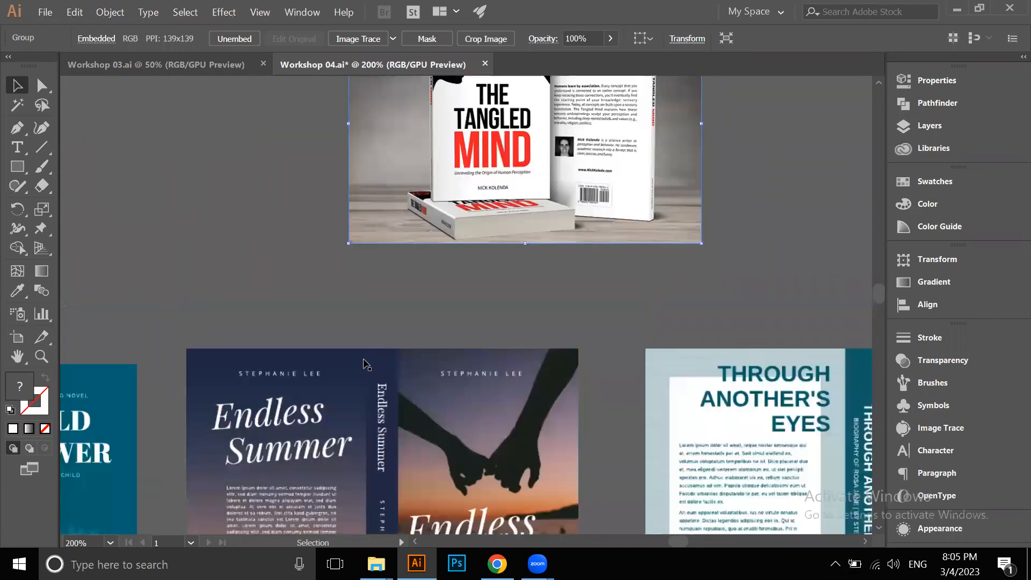
scroll(363, 362, "down", 3)
scroll(363, 361, "left", 1)
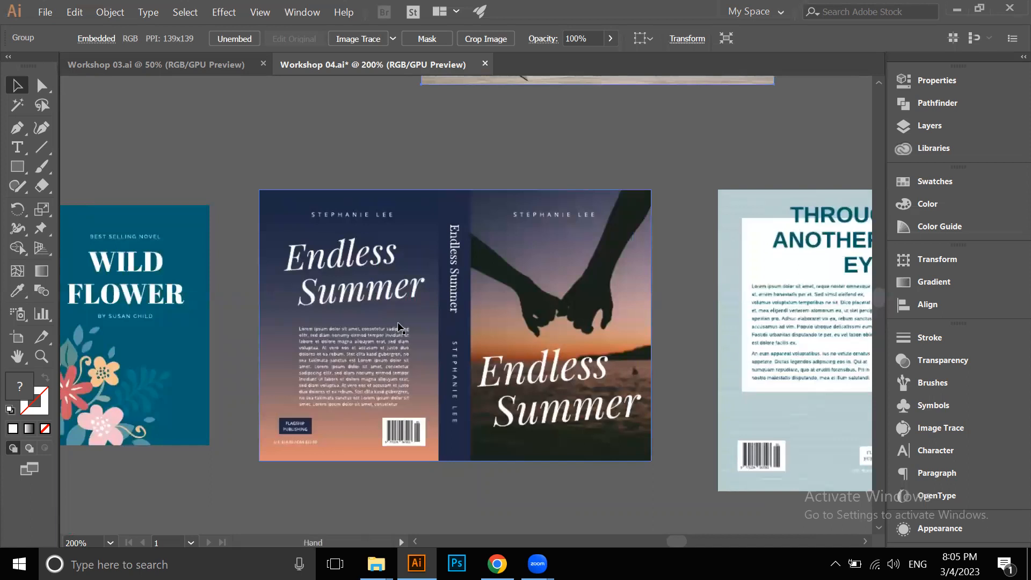
scroll(413, 295, "up", 1)
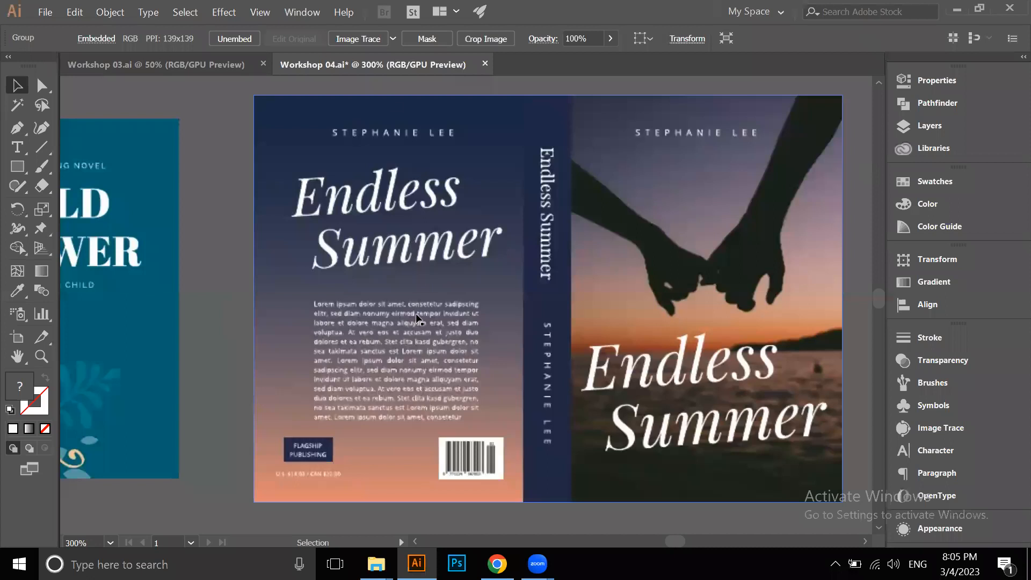
scroll(417, 227, "down", 1)
Deselect the image and examine the standing and lying books in The Tangled Mind mockup
left_click(522, 88)
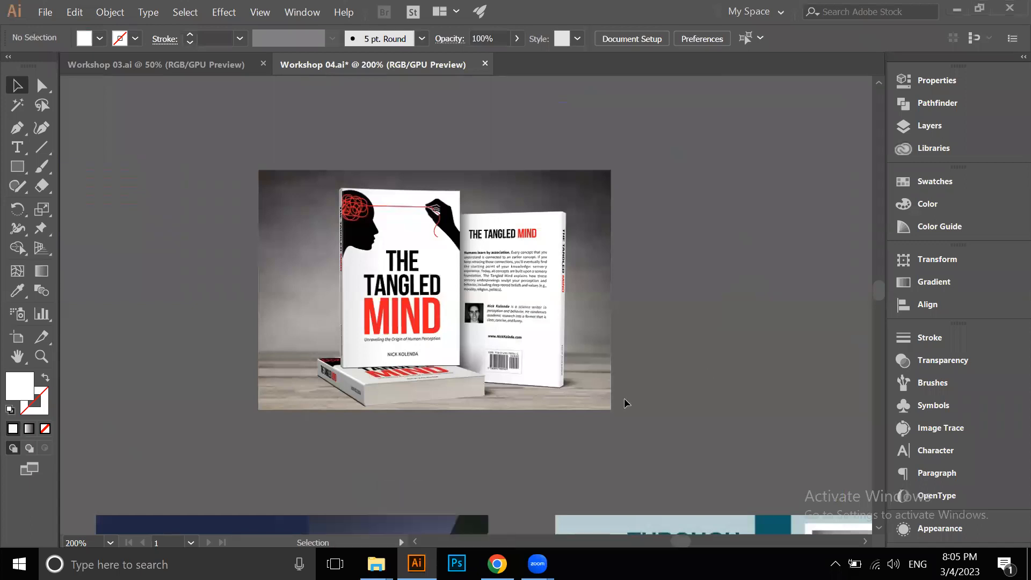
scroll(448, 296, "up", 2)
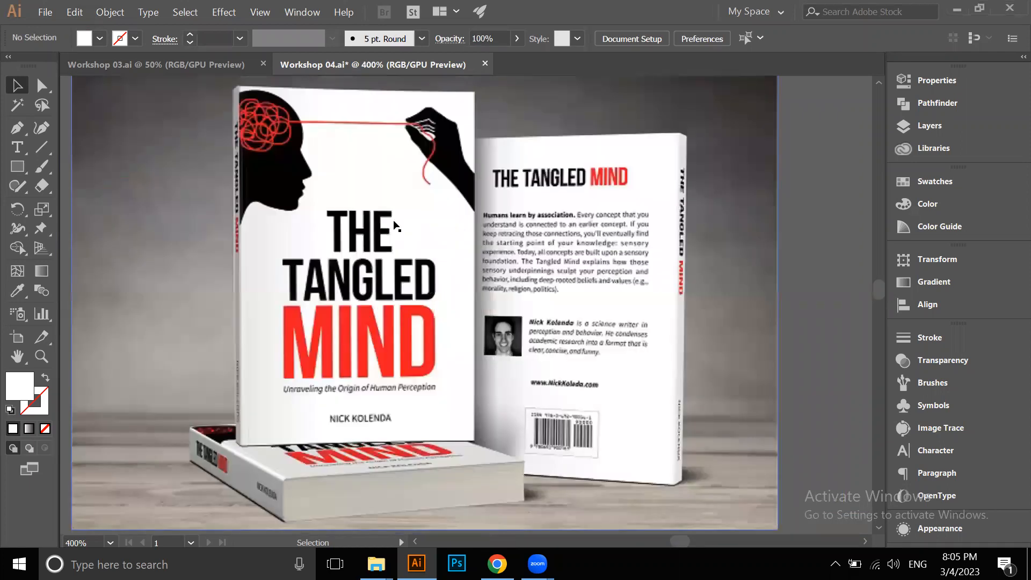
scroll(418, 300, "down", 1)
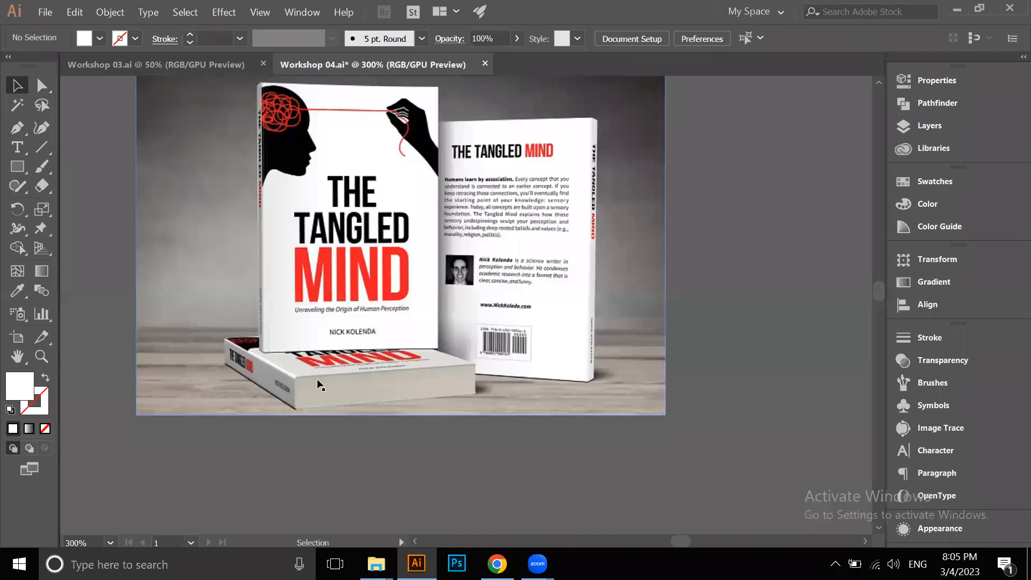
scroll(338, 316, "up", 2)
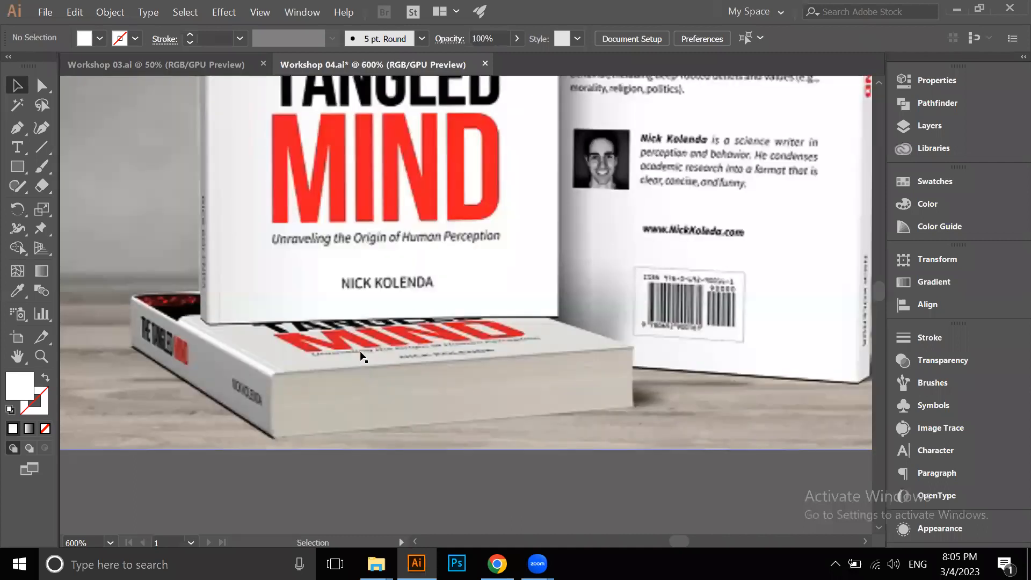
scroll(364, 357, "down", 4)
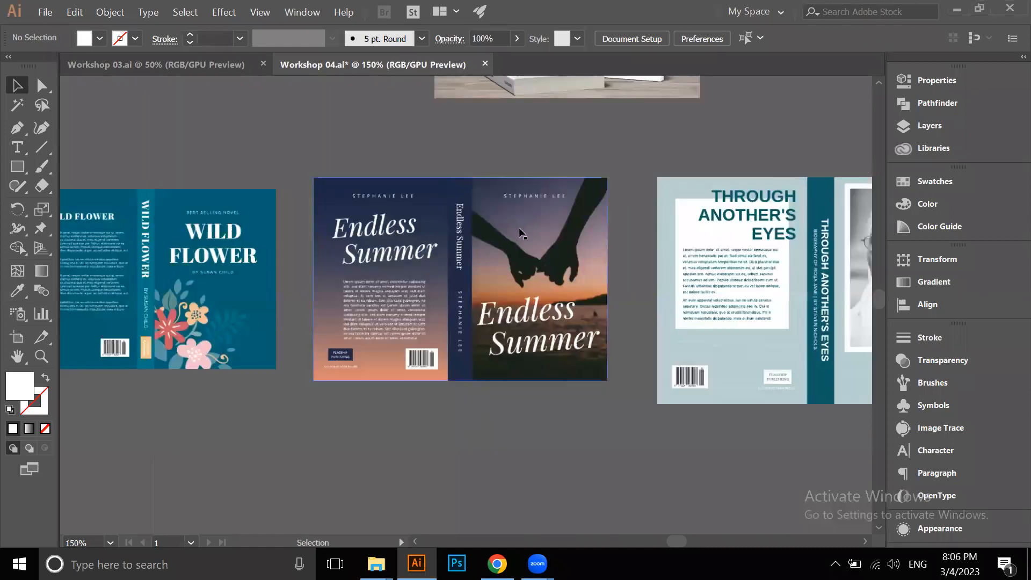
Place a duplicate of the "4- Stationary Design" line above the Workshop 04 heading
scroll(521, 230, "down", 2)
left_click_drag(476, 191, 591, 202)
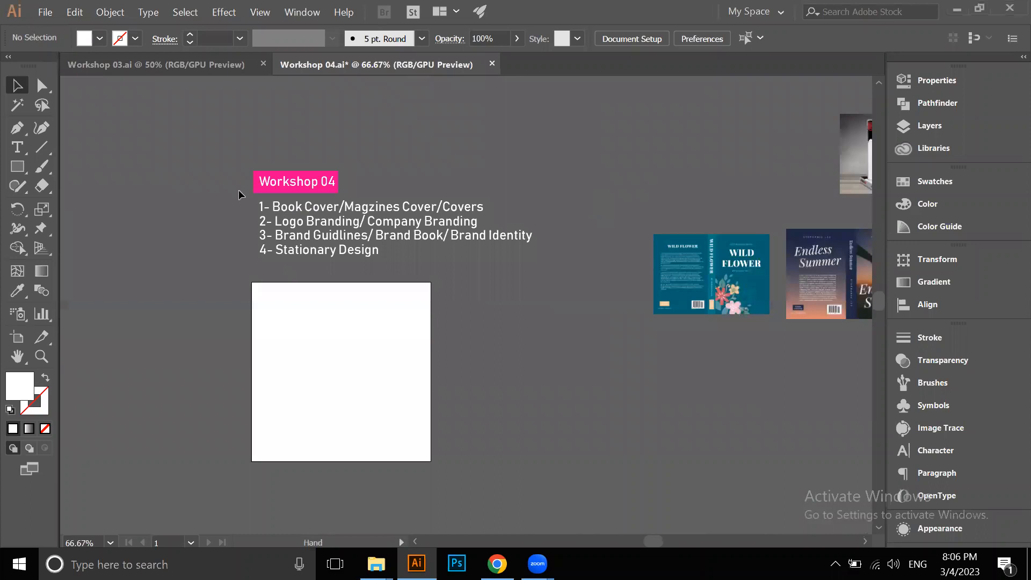
scroll(384, 321, "down", 1)
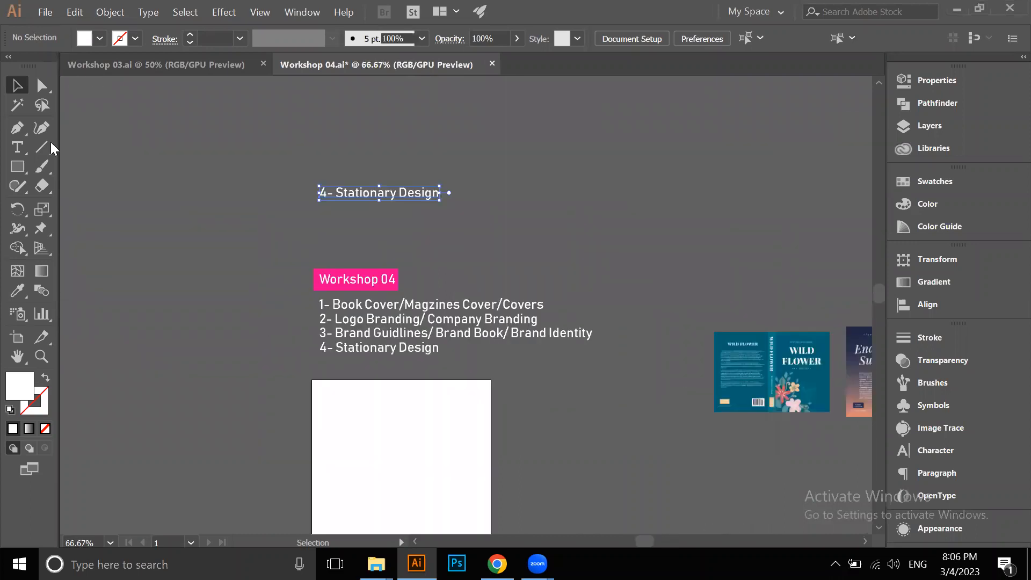
Replace the text of the duplicated line above the Workshop 04 heading with "Watermark" and deselect it
scroll(371, 189, "up", 2)
key("t")
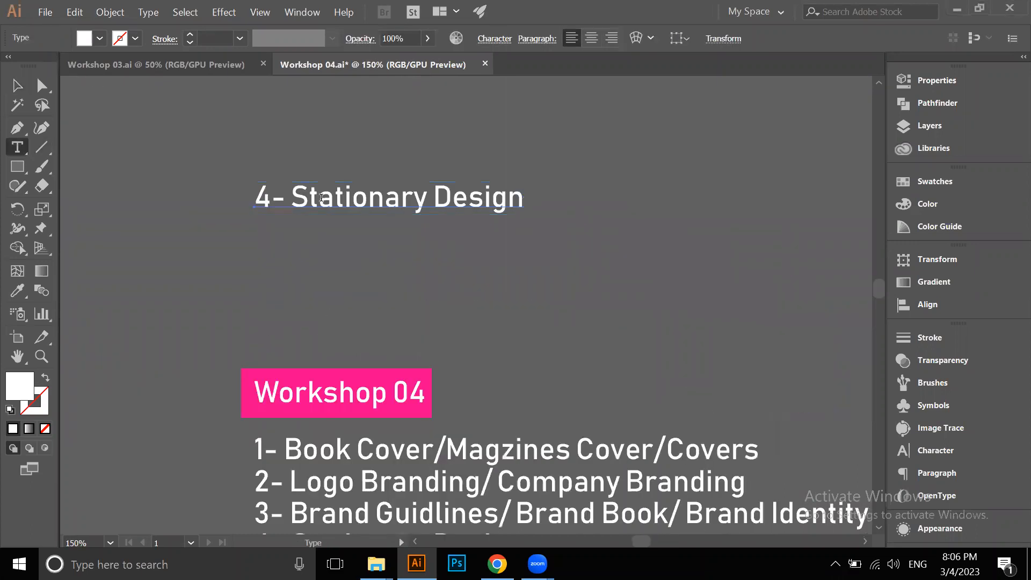
left_click(321, 198)
key("ctrl+a")
type("W")
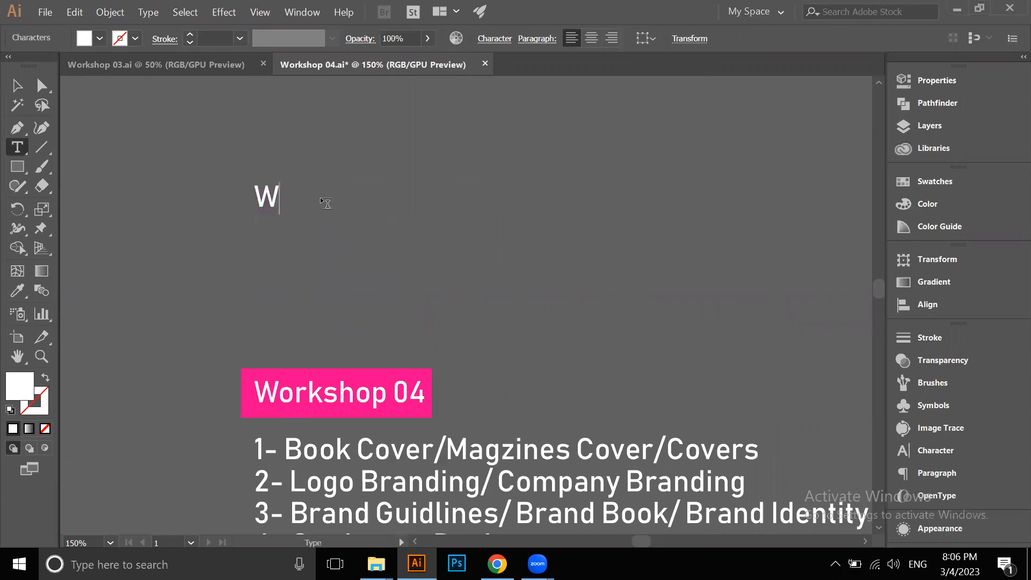
type("atermark")
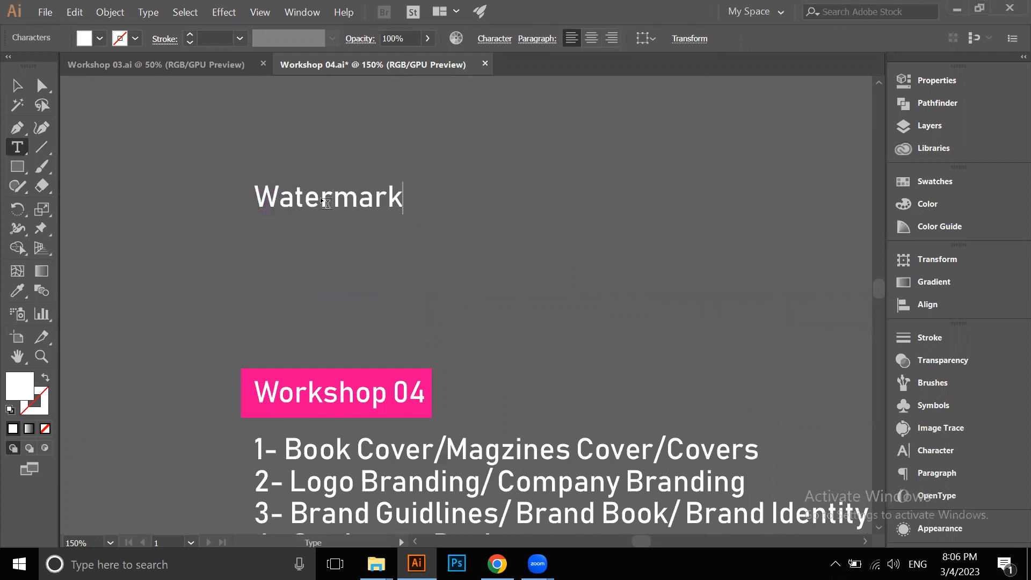
left_click(18, 85)
scroll(246, 130, "up", 2)
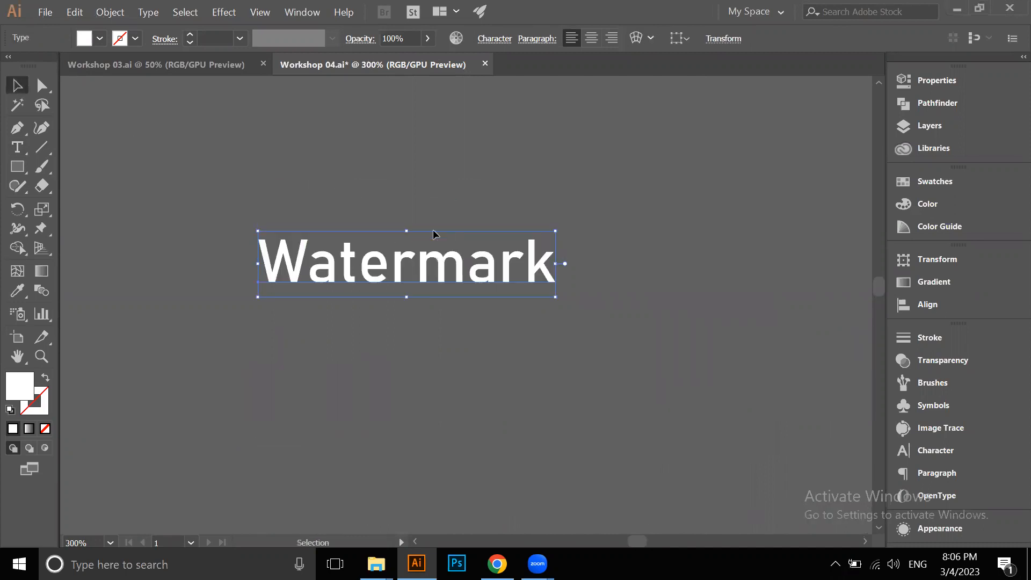
left_click(435, 214)
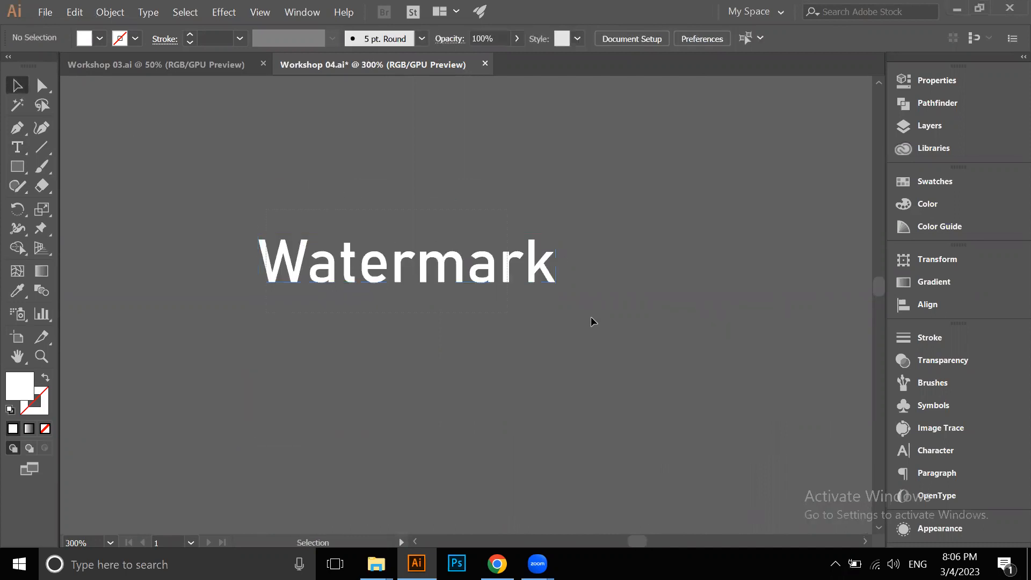
left_click_drag(265, 209, 591, 317)
left_click(412, 326)
Switch to the Workshop 03 document and examine the E-SHIP business card designs
scroll(365, 254, "down", 2)
key("ctrl+minus")
key("ctrl+minus")
left_click(234, 65)
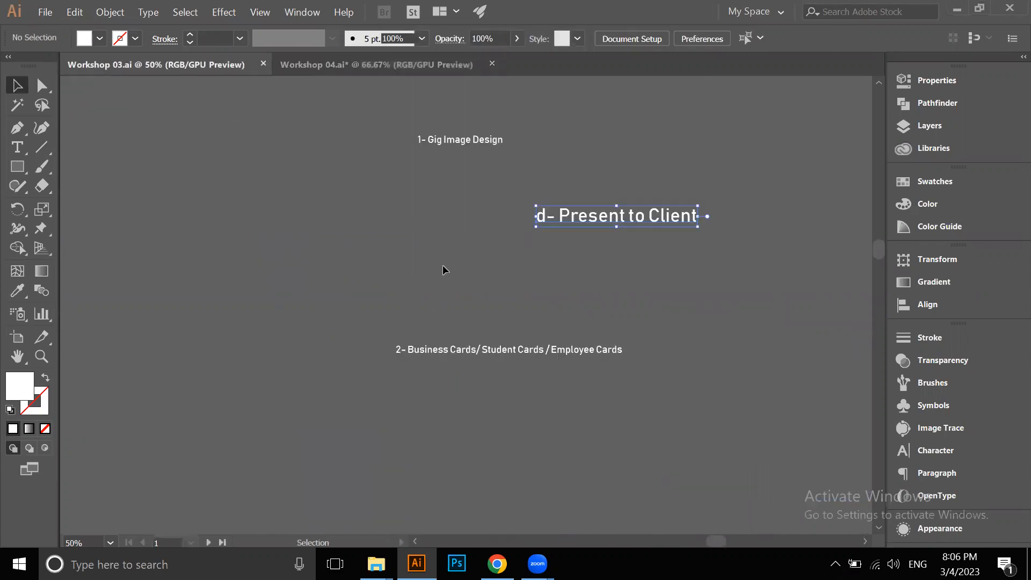
key("ctrl+minus")
scroll(354, 303, "down", 2)
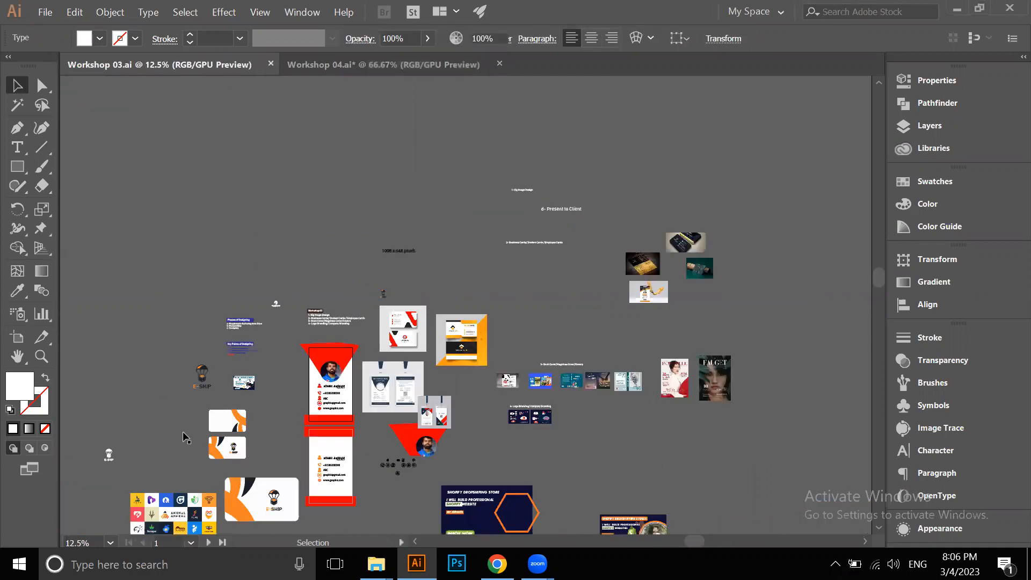
left_click(255, 399)
scroll(255, 403, "up", 4)
left_click_drag(301, 387, 328, 373)
scroll(275, 374, "up", 2)
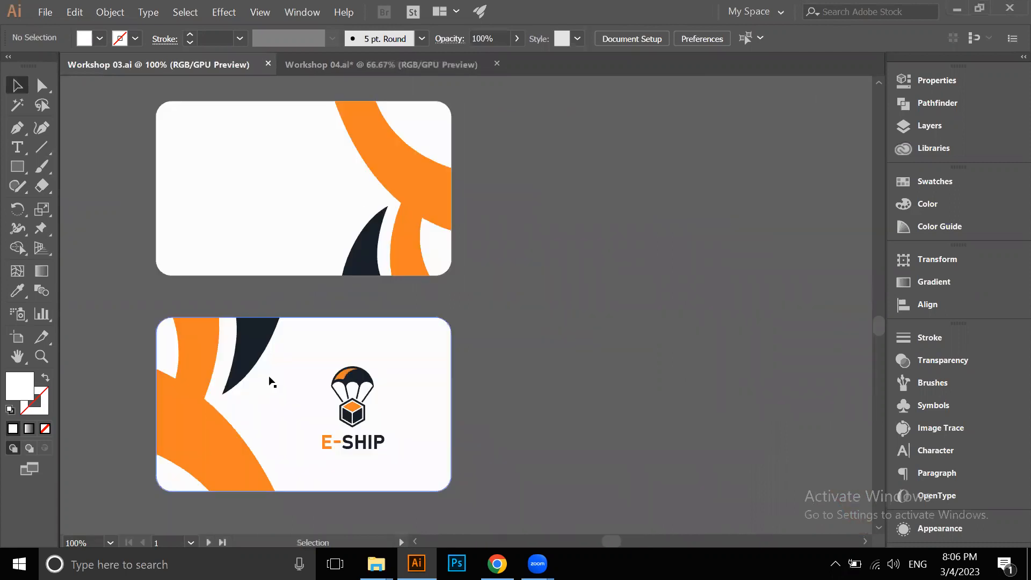
Return to the Workshop 04 document and enlarge the Watermark text to about 80 pt
left_click(339, 67)
scroll(456, 247, "down", 2)
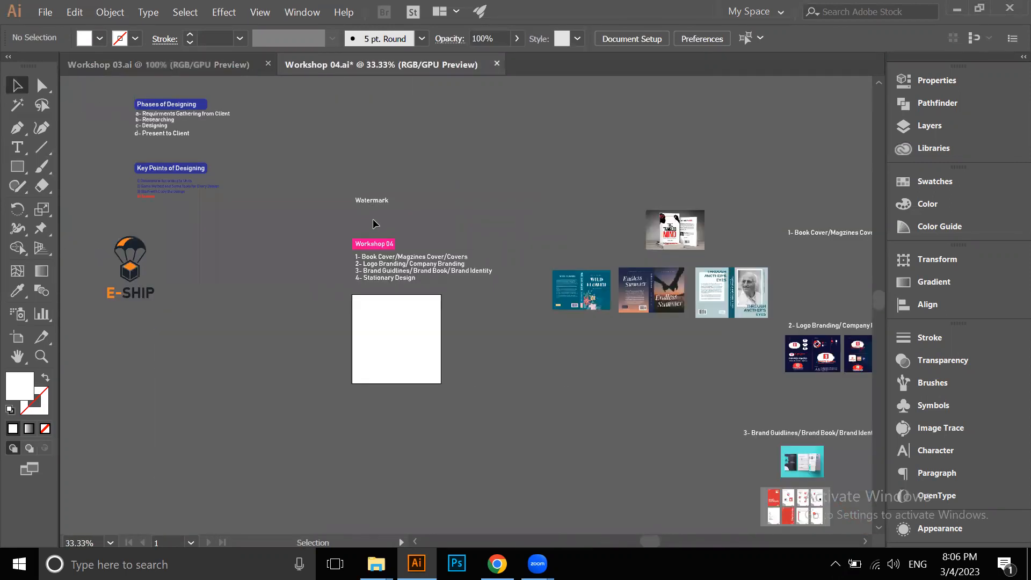
scroll(369, 173, "up", 3)
left_click(369, 162)
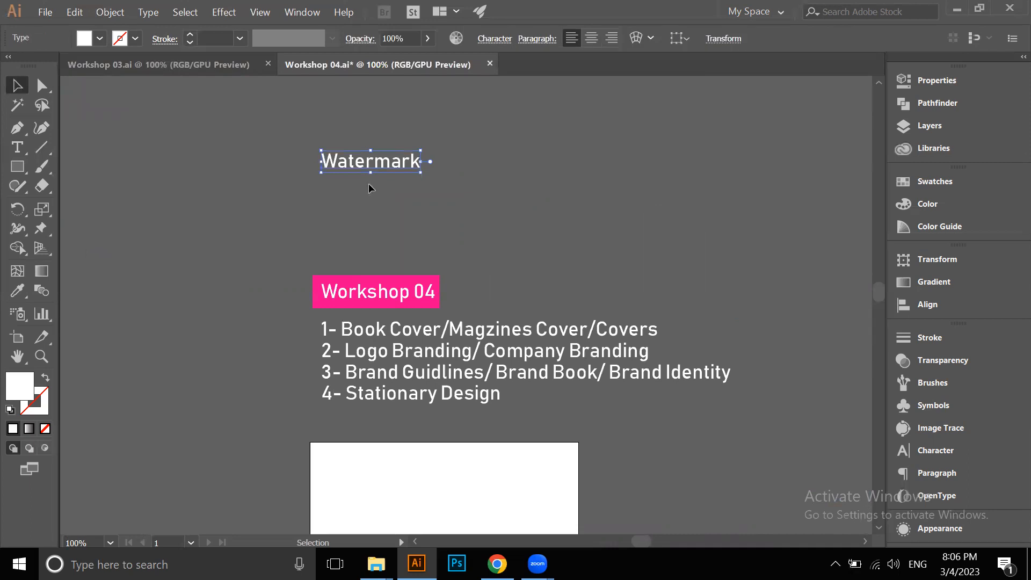
scroll(369, 182, "up", 2)
left_click(342, 127)
scroll(346, 173, "down", 2)
scroll(310, 184, "up", 3)
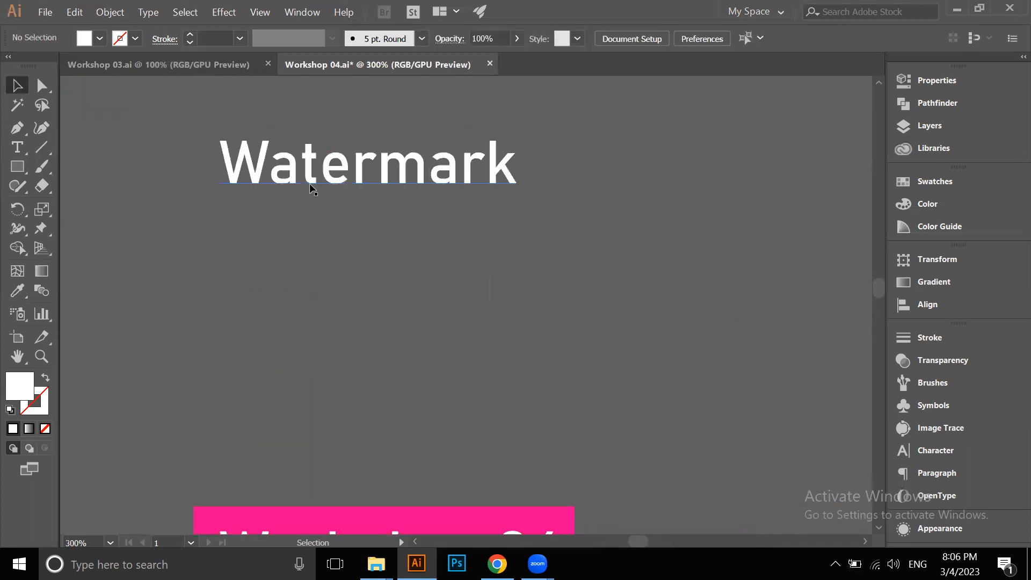
scroll(316, 189, "down", 5)
scroll(330, 189, "up", 2)
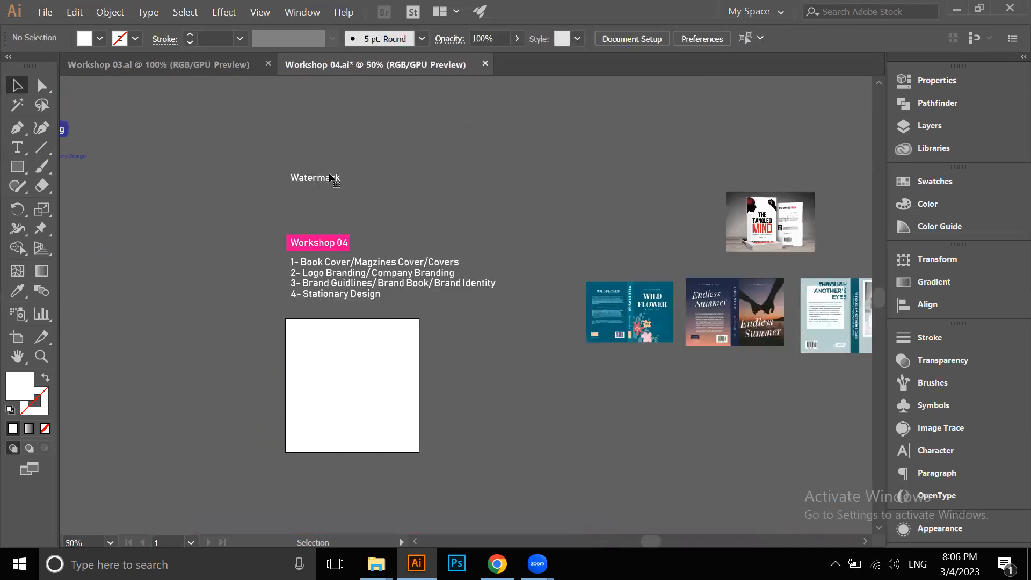
left_click(333, 176)
left_click_drag(344, 182, 413, 195)
left_click_drag(435, 134, 435, 134)
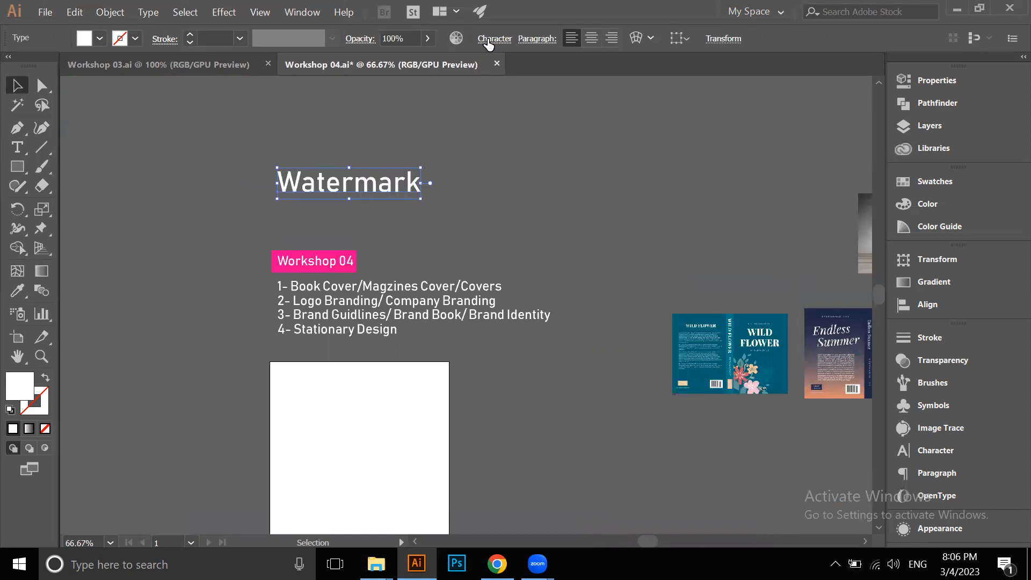
Set the Watermark text in all caps with a bolder font style
left_click(488, 38)
left_click(340, 207)
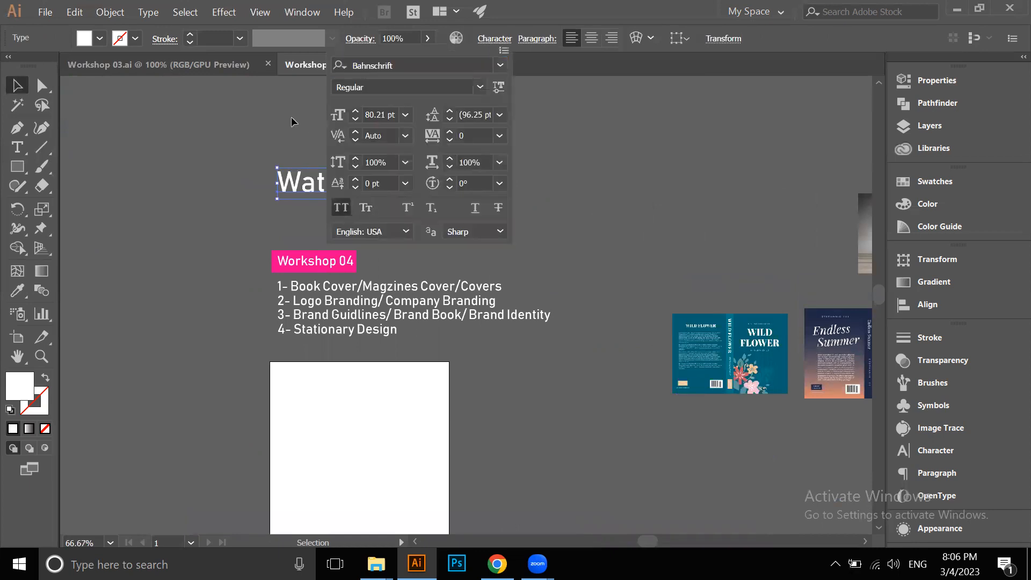
left_click(291, 117)
left_click(504, 39)
left_click(479, 87)
left_click(399, 170)
Expand the WATERMARK text into a group of outlined letter shapes
left_click(151, 50)
left_click(105, 11)
left_click(483, 363)
left_click(344, 188)
left_click_drag(340, 178, 403, 182)
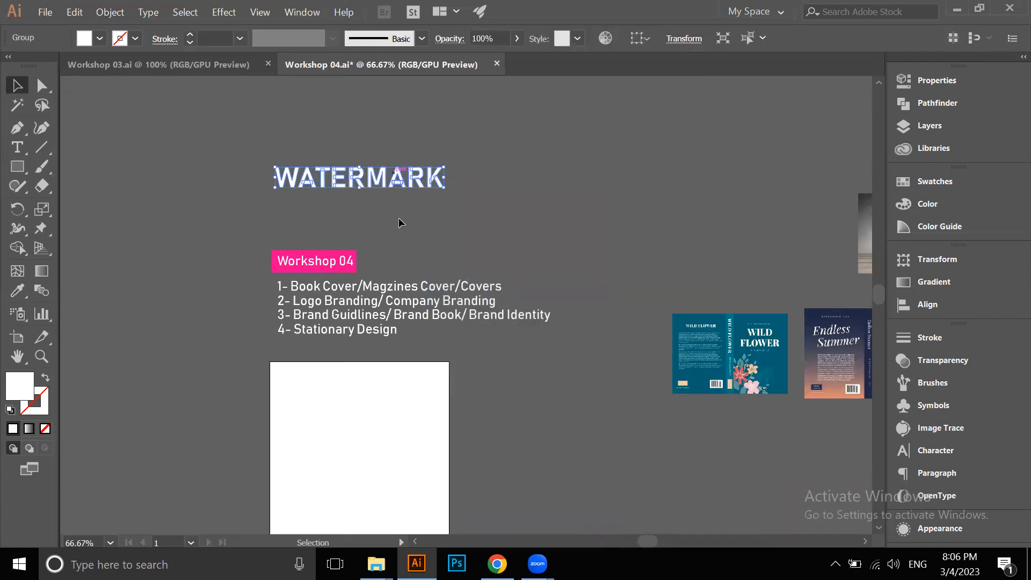
Move the outlined WATERMARK lettering slightly to the right above the Workshop 04 heading and deselect it
scroll(397, 218, "up", 3)
left_click(395, 220)
scroll(395, 220, "down", 2)
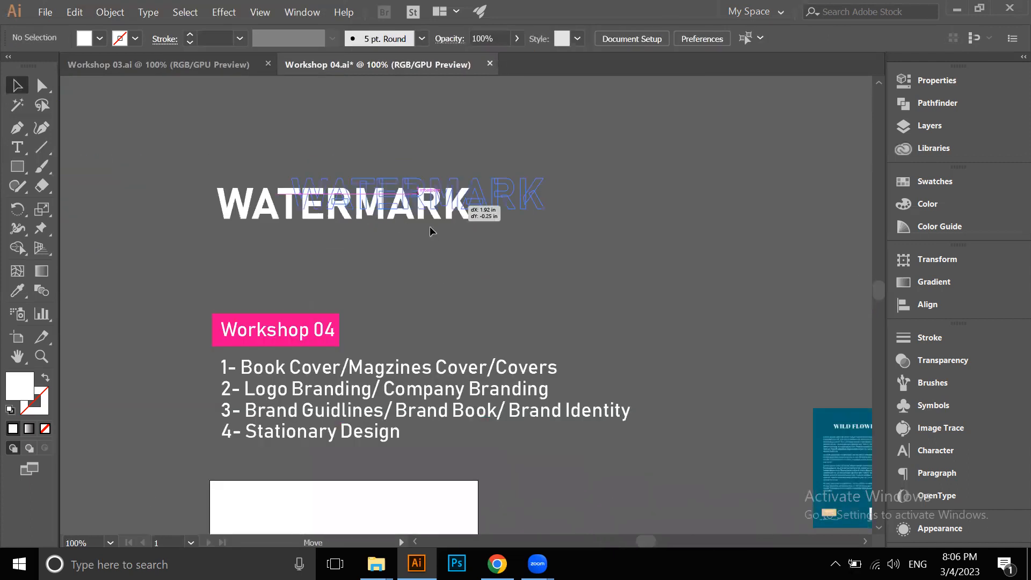
scroll(430, 226, "down", 3)
mouse_move(142, 292)
left_mouse_down()
mouse_move(203, 291)
mouse_move(152, 293)
left_mouse_up()
left_click(553, 354)
scroll(553, 354, "up", 1)
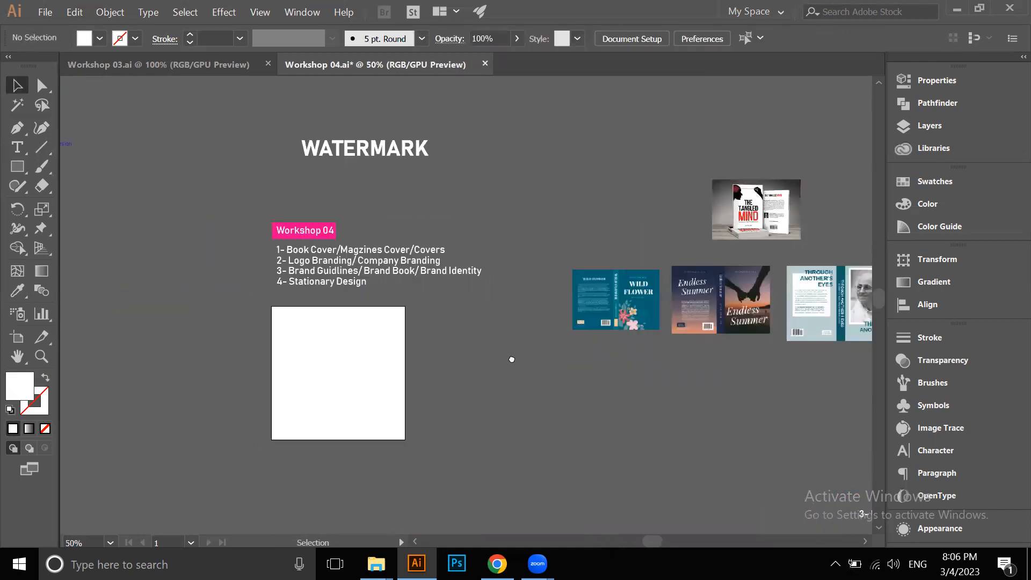
Move the reference book covers, including Wild Flower and Endless Summer, together closer to the blank artboard's right side
left_click_drag(753, 236, 653, 220)
scroll(702, 194, "down", 2)
left_click_drag(707, 191, 432, 254)
left_click_drag(693, 274, 605, 278)
scroll(551, 260, "up", 5)
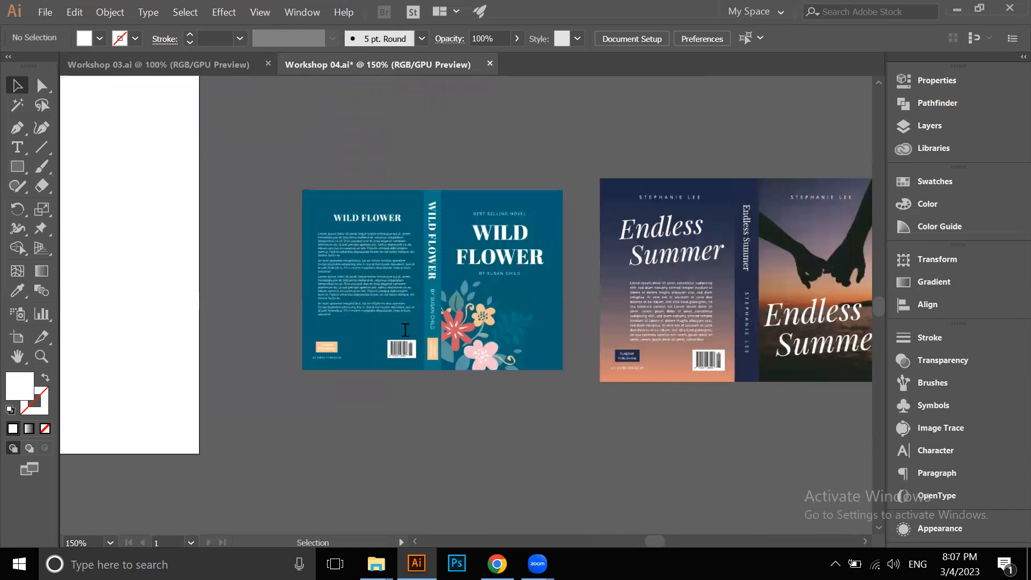
Switch to Chrome and search Google for "book cover dimensions"
key("alt+Tab")
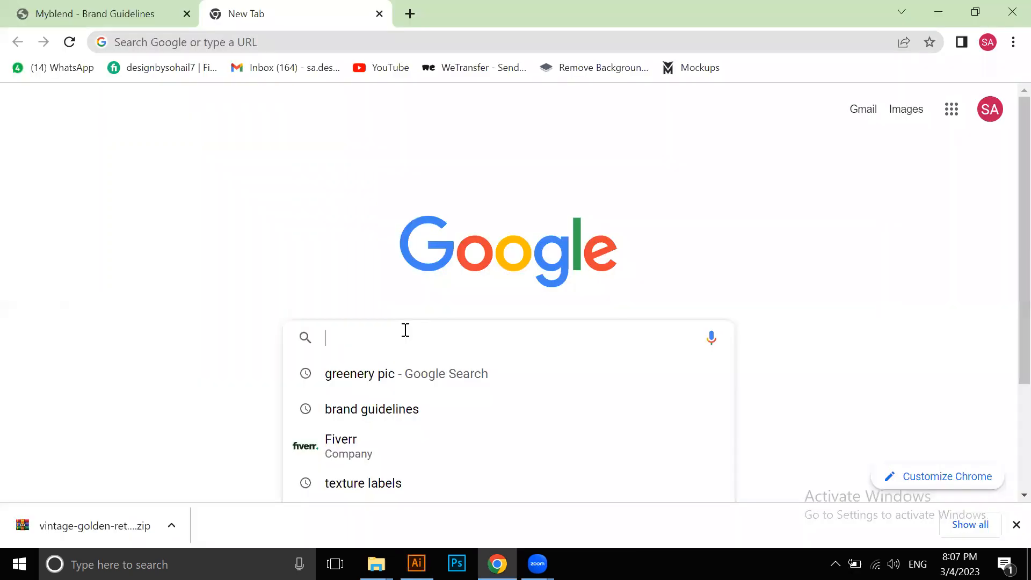
type("Book co")
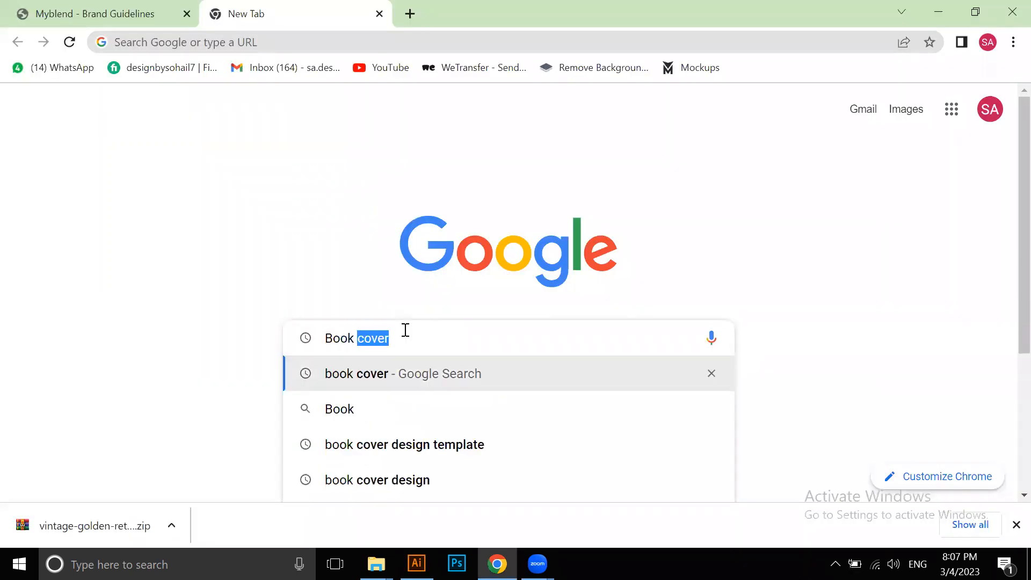
type("ver ")
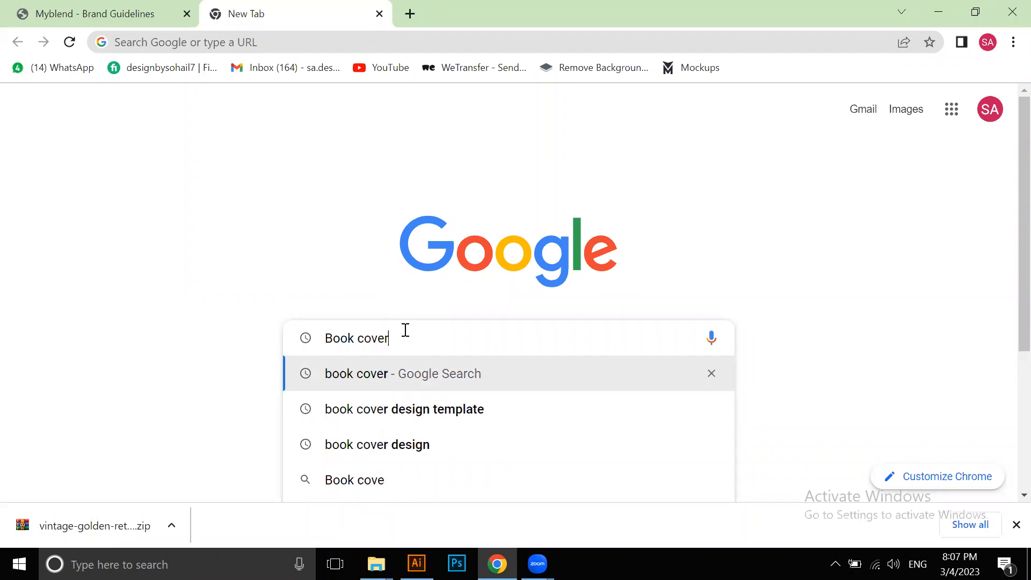
type("do")
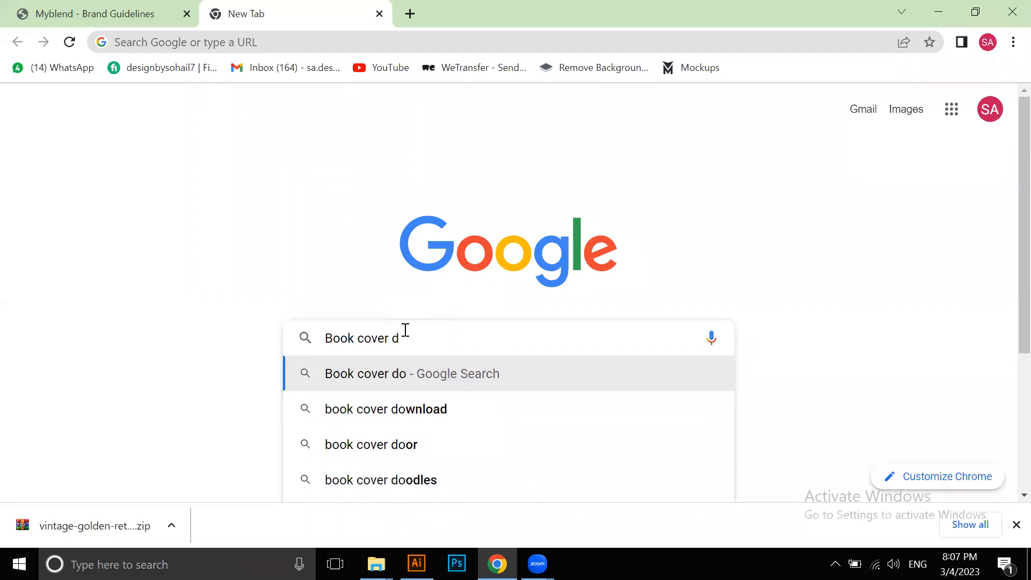
type("imensions")
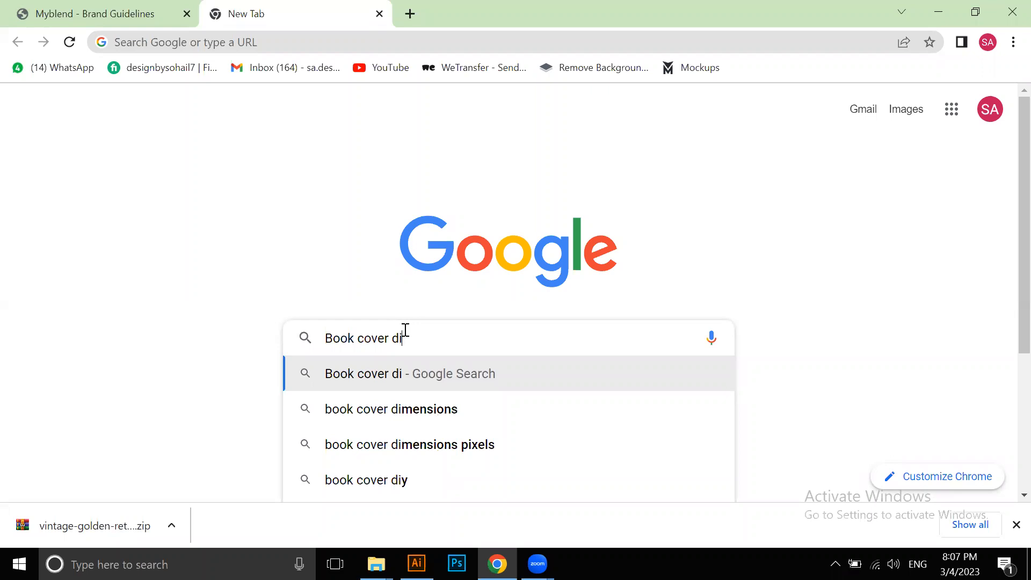
key("Down")
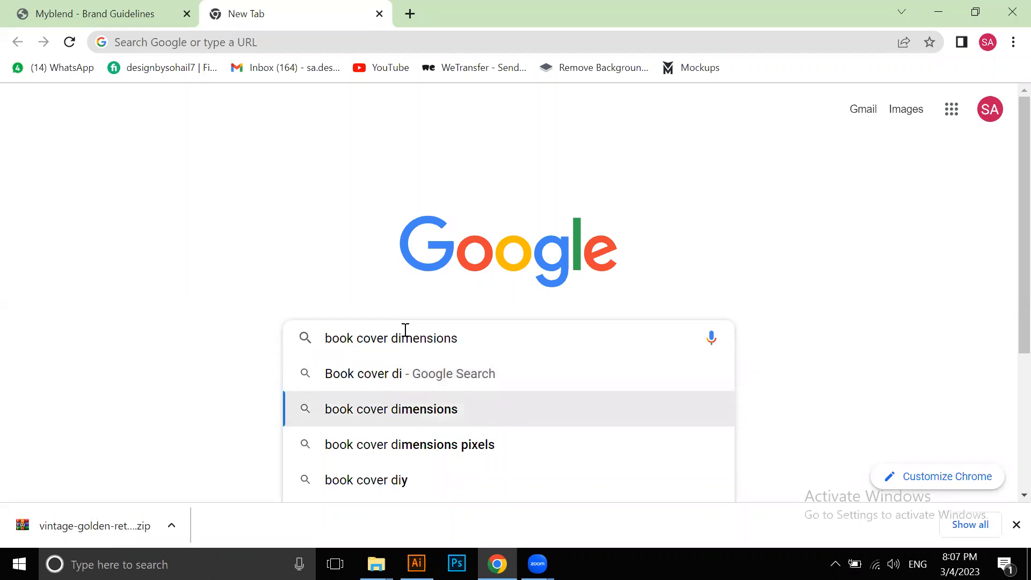
key("Return")
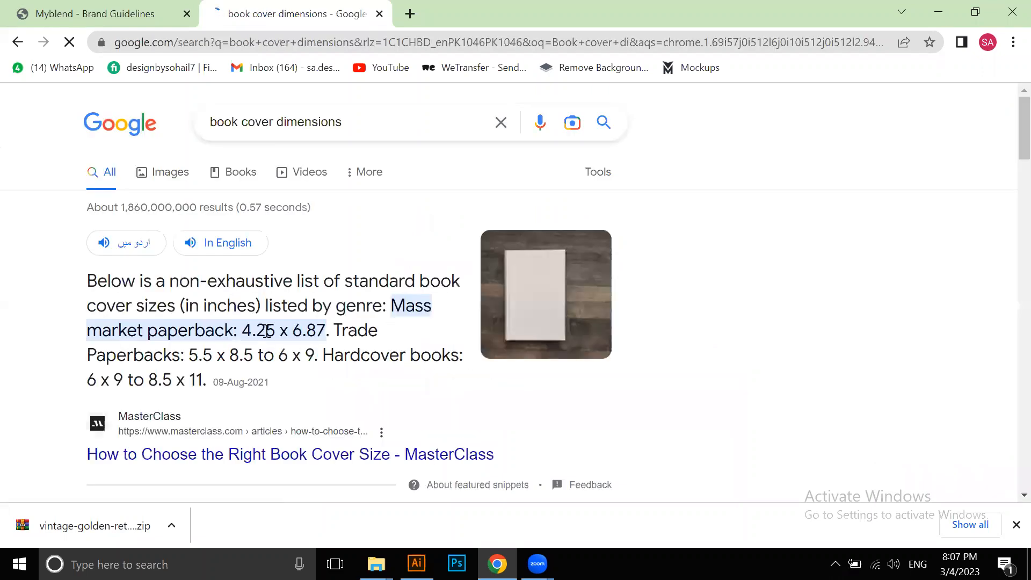
Examine the MasterClass article on choosing a book cover size and the Google results for standard cover dimensions
scroll(422, 357, "down", 2)
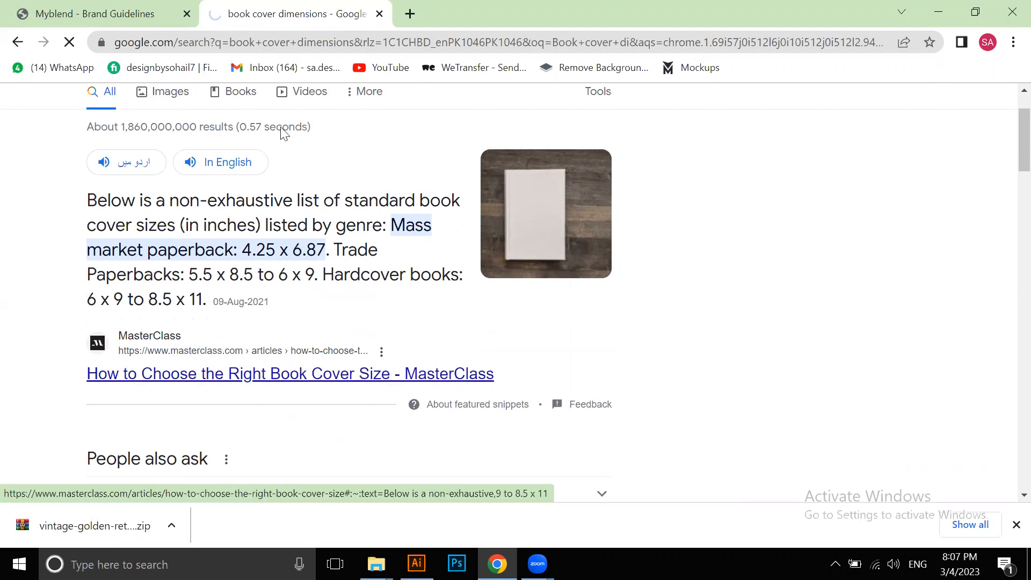
scroll(415, 194, "down", 5)
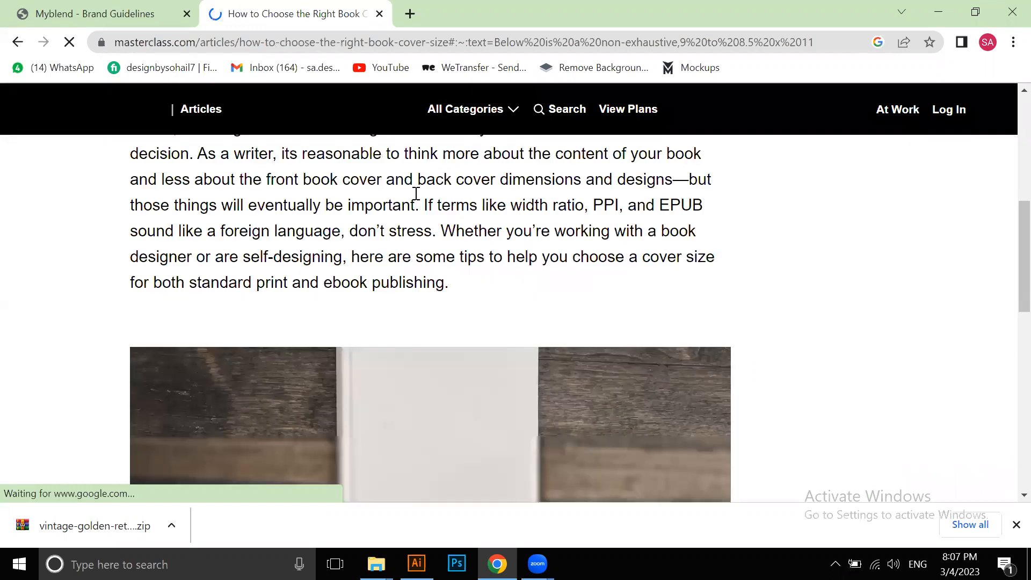
scroll(416, 194, "down", 8)
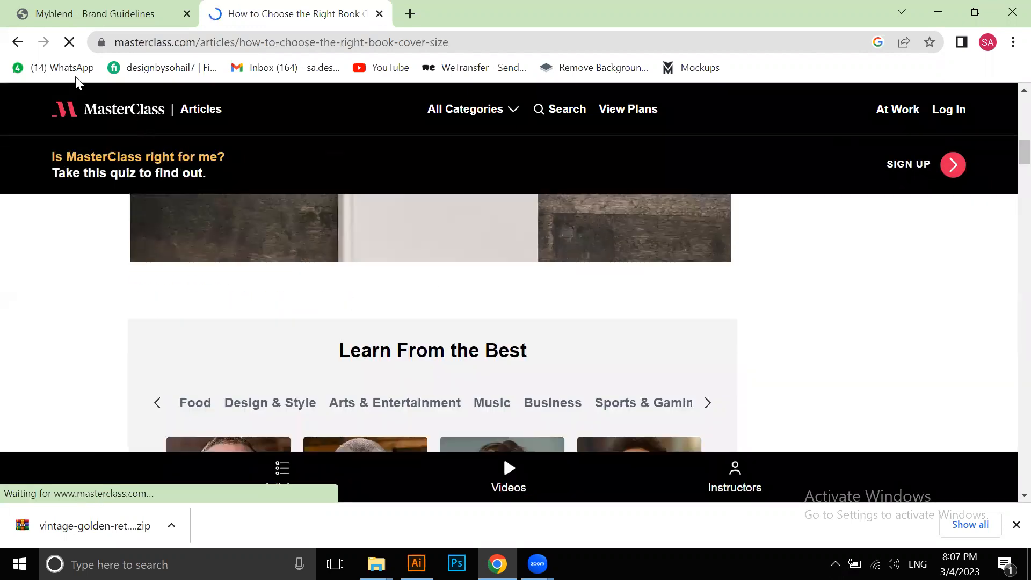
left_click(24, 43)
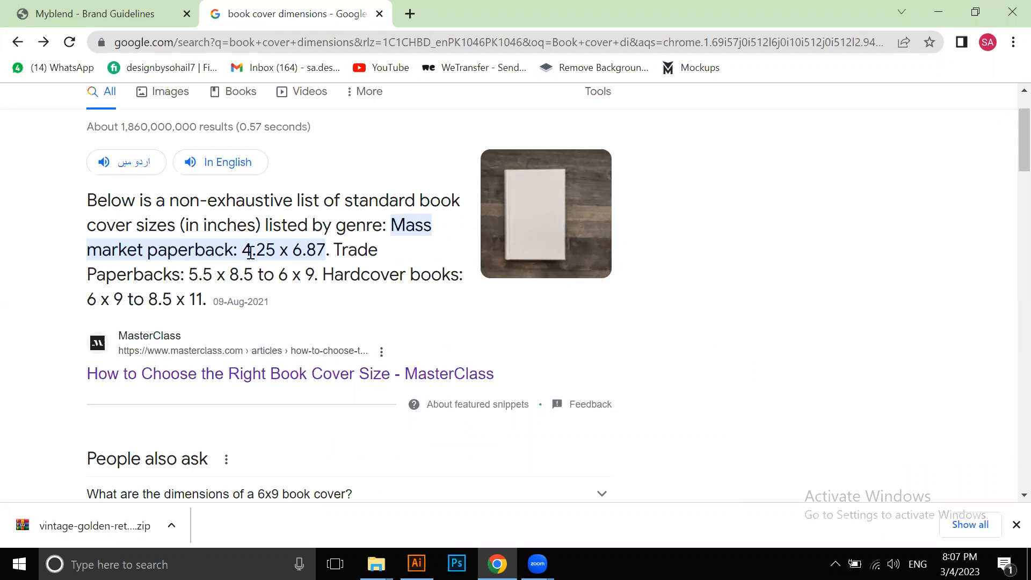
scroll(276, 210, "up", 1)
scroll(356, 237, "down", 3)
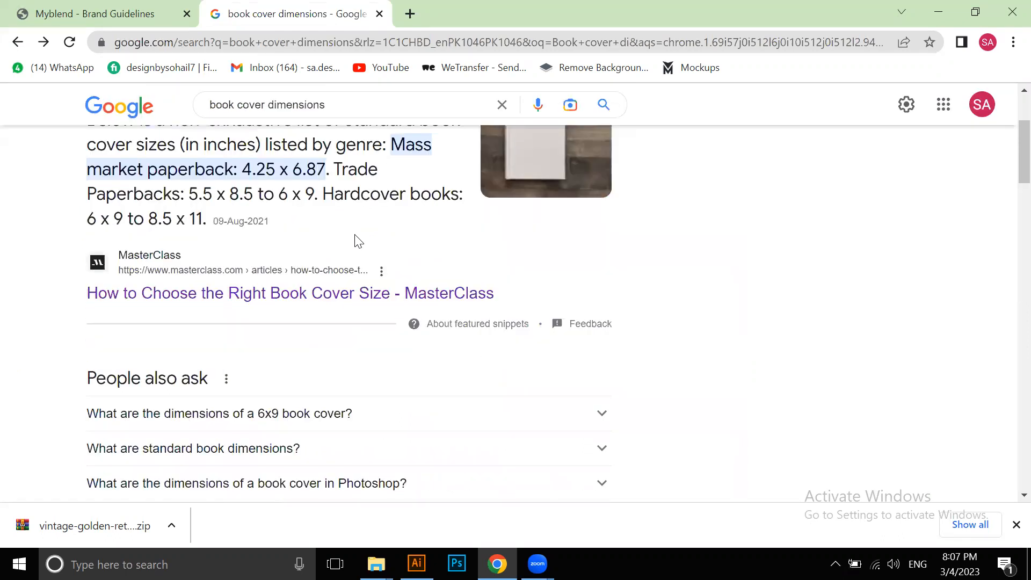
scroll(376, 252, "up", 1)
scroll(353, 269, "down", 5)
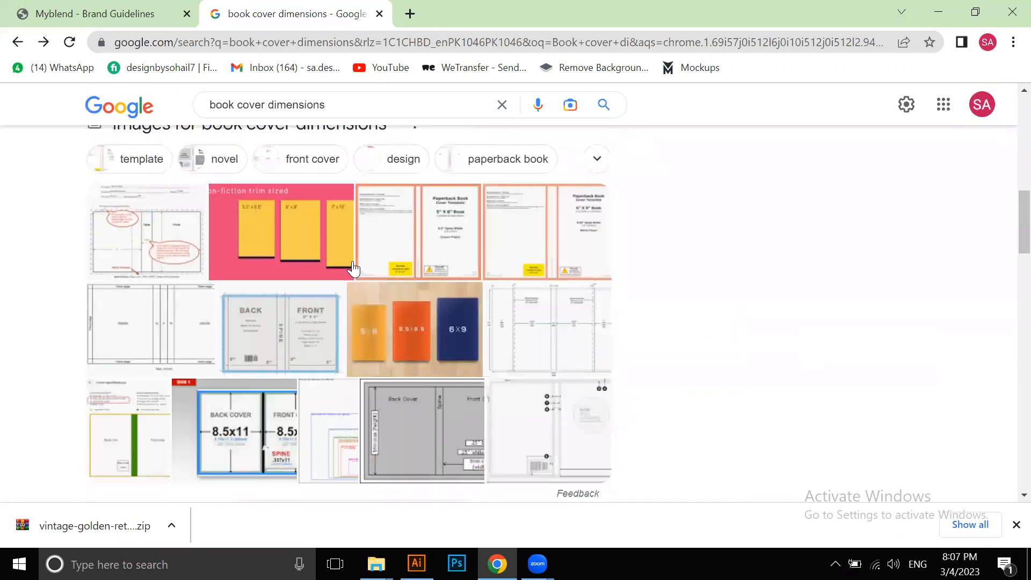
scroll(257, 265, "up", 5)
scroll(329, 171, "up", 4)
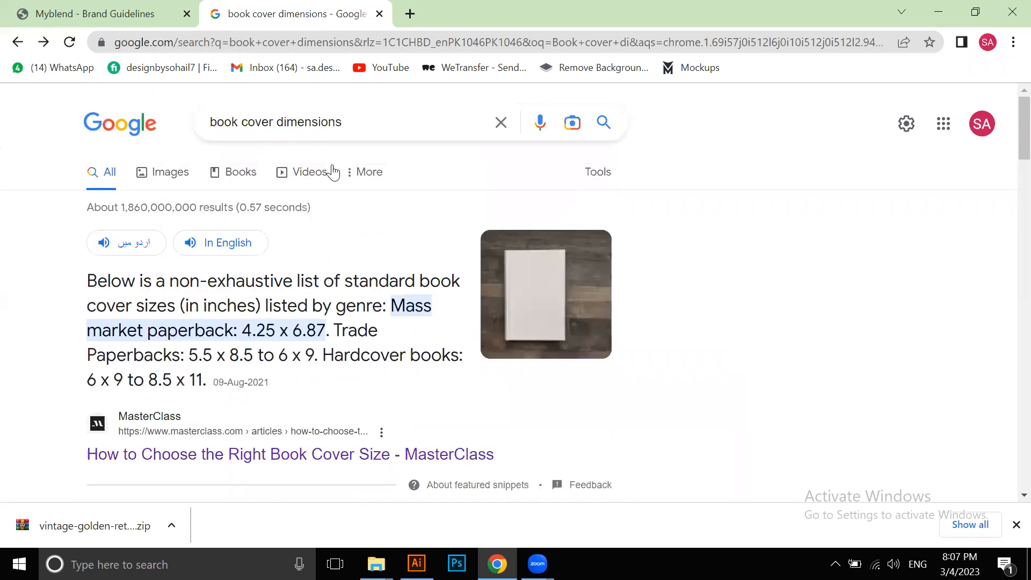
Refine the Google search to "book cover dimensions in inches"
left_click(367, 134)
type("in")
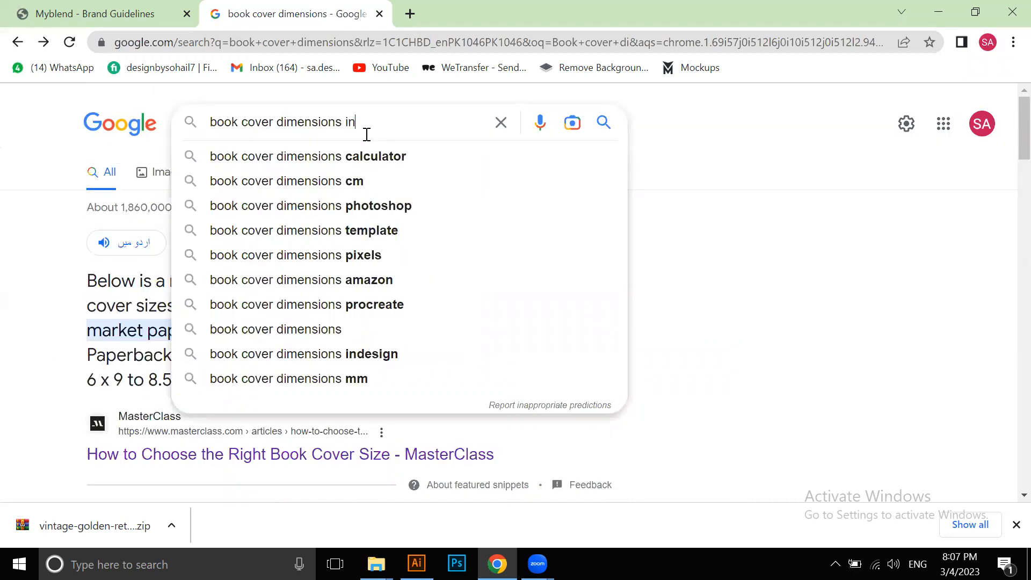
type("ches")
key("Return")
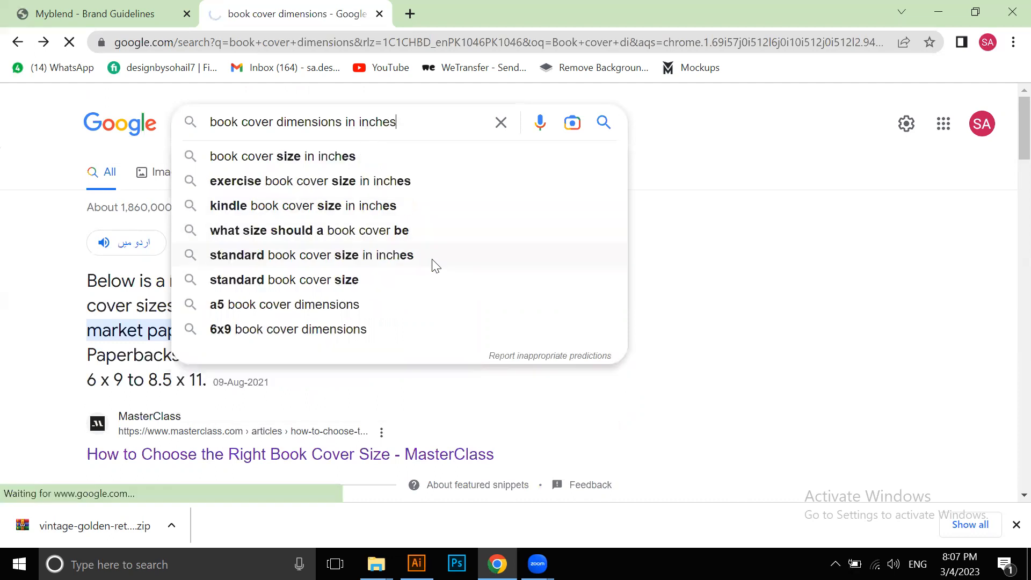
scroll(298, 290, "down", 1)
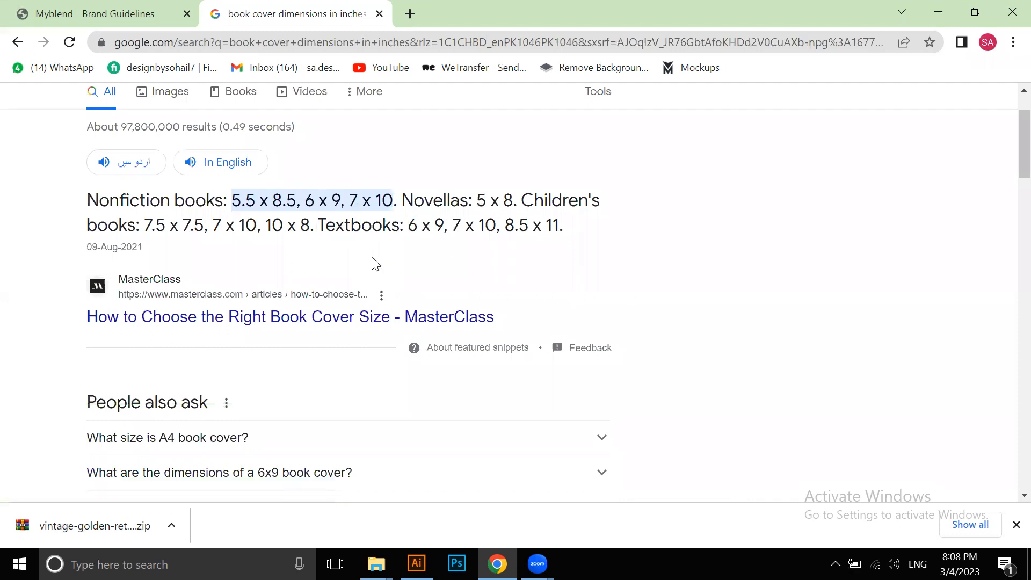
Copy the nonfiction size "5.5 x 8.5," from the search result and paste it in Illustrator above the Wild Flower cover
mouse_move(241, 201)
left_mouse_down()
mouse_move(298, 203)
mouse_move(237, 203)
left_mouse_up()
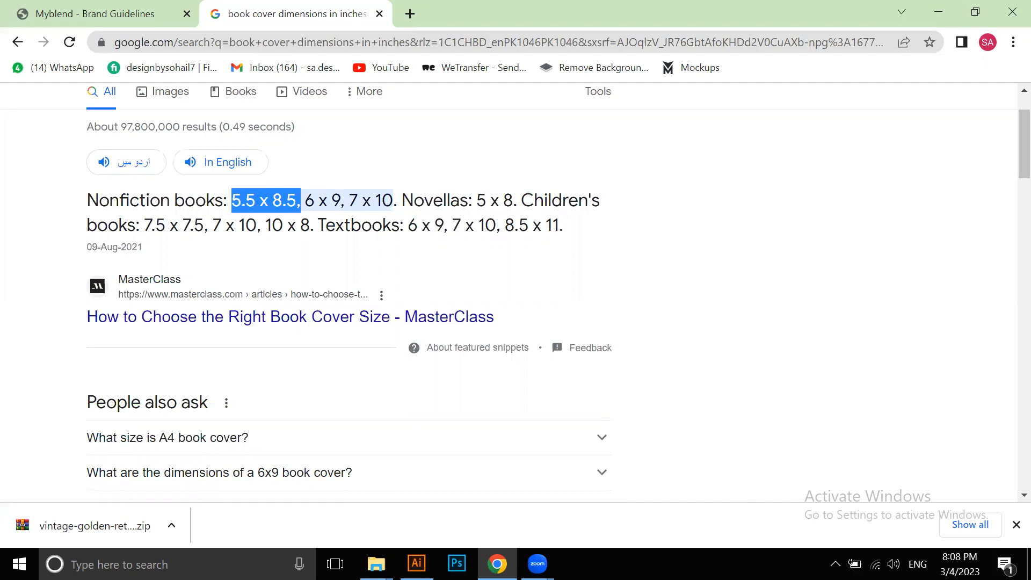
key("alt+Tab")
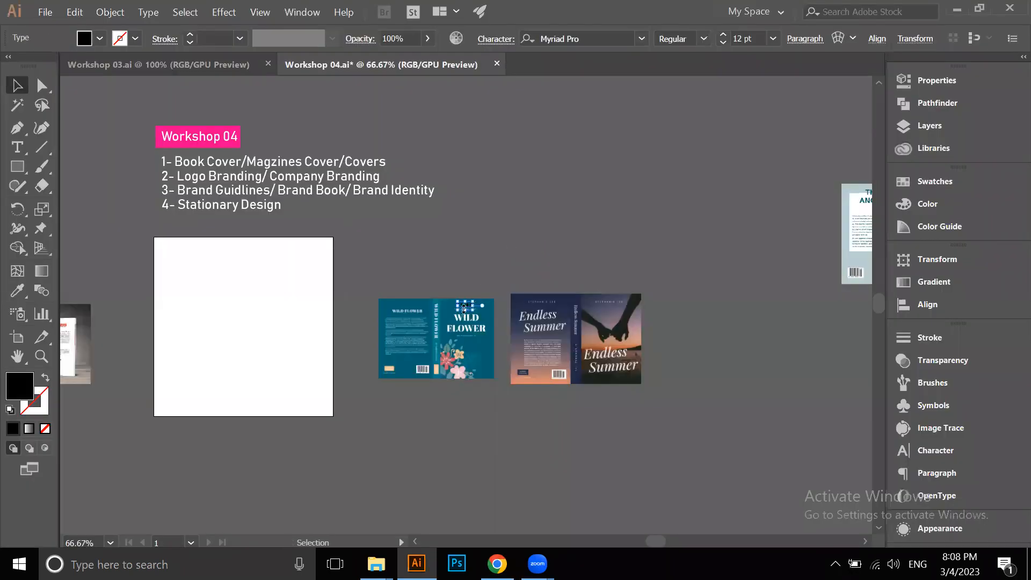
scroll(465, 308, "up", 2)
scroll(459, 229, "up", 1)
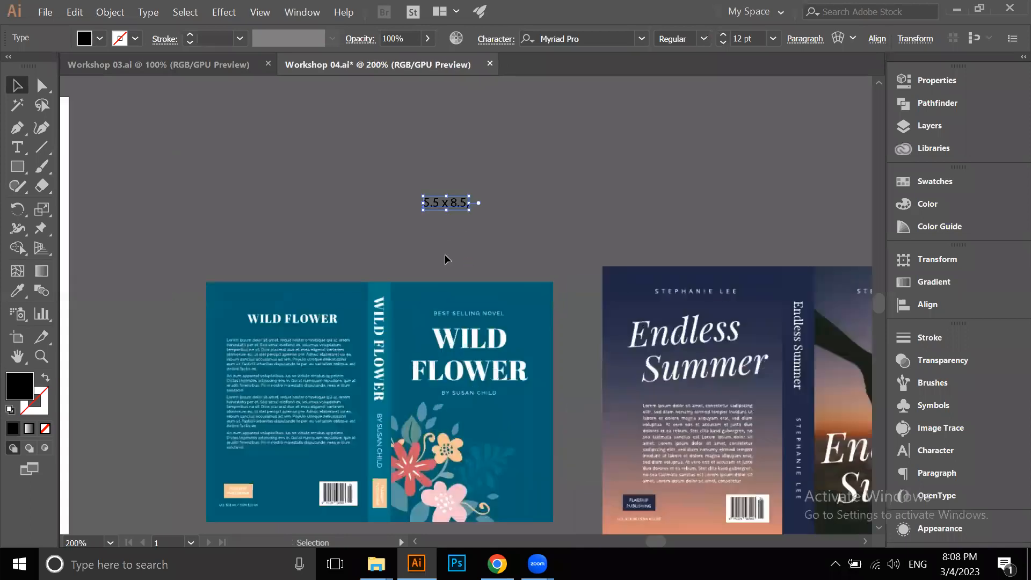
left_click(443, 276)
scroll(443, 276, "down", 3)
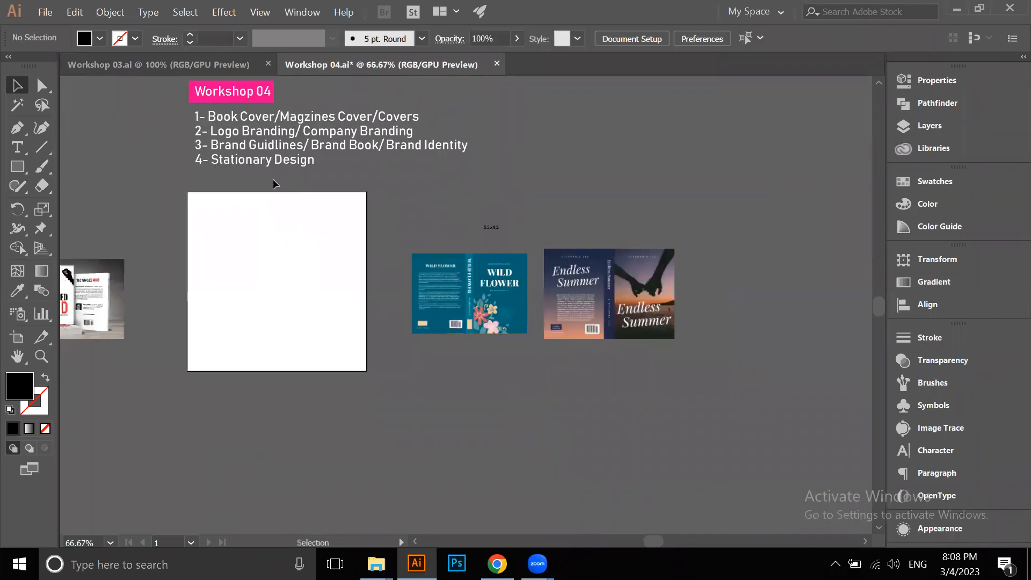
Move the Wild Flower and Endless Summer covers up and to the right, away from the blank artboard
left_click_drag(495, 285, 630, 194)
scroll(259, 296, "up", 2)
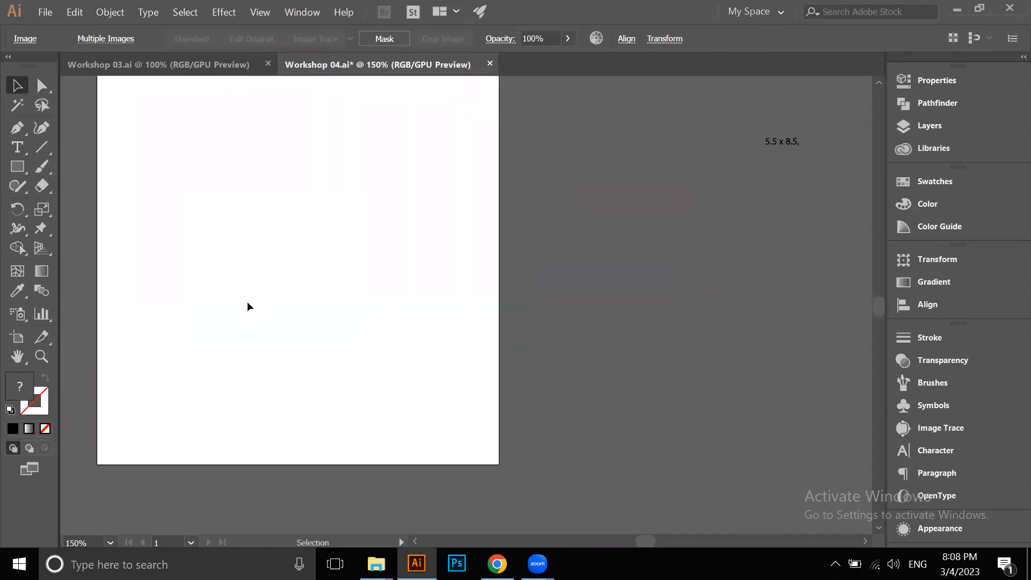
scroll(235, 292, "down", 4)
left_click(18, 170)
scroll(288, 272, "up", 1)
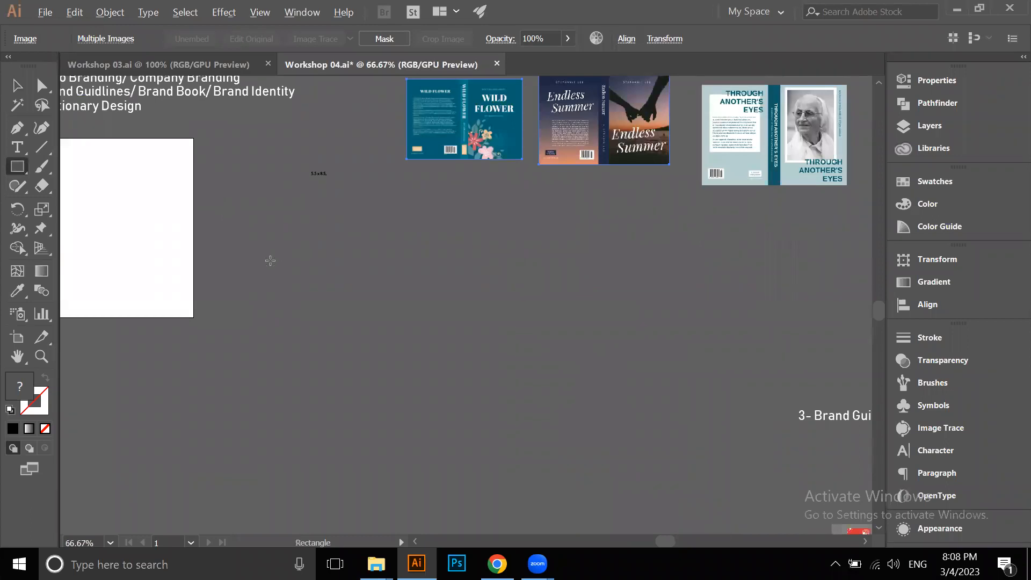
scroll(270, 261, "up", 1)
left_click(489, 194)
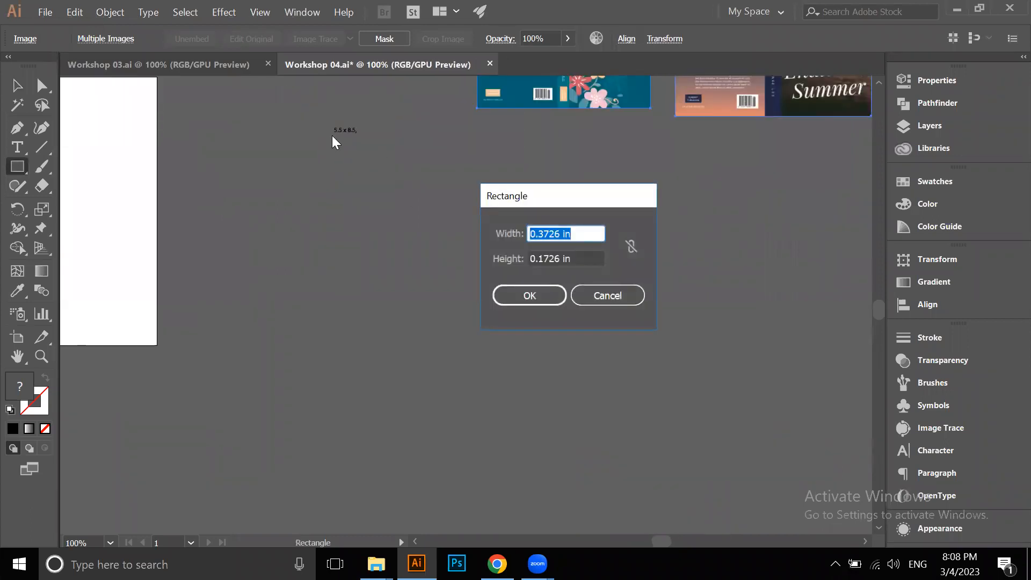
key("BackSpace")
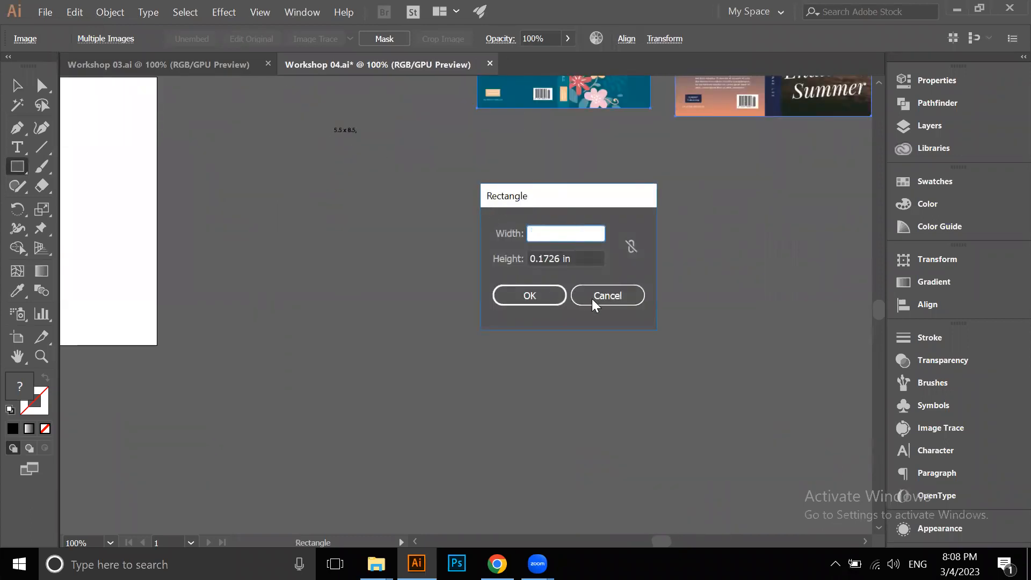
left_click(592, 299)
Create a rectangle 5.5 in wide and 8.5 in high near the Wild Flower cover
scroll(519, 225, "up", 5)
scroll(519, 226, "left", 2)
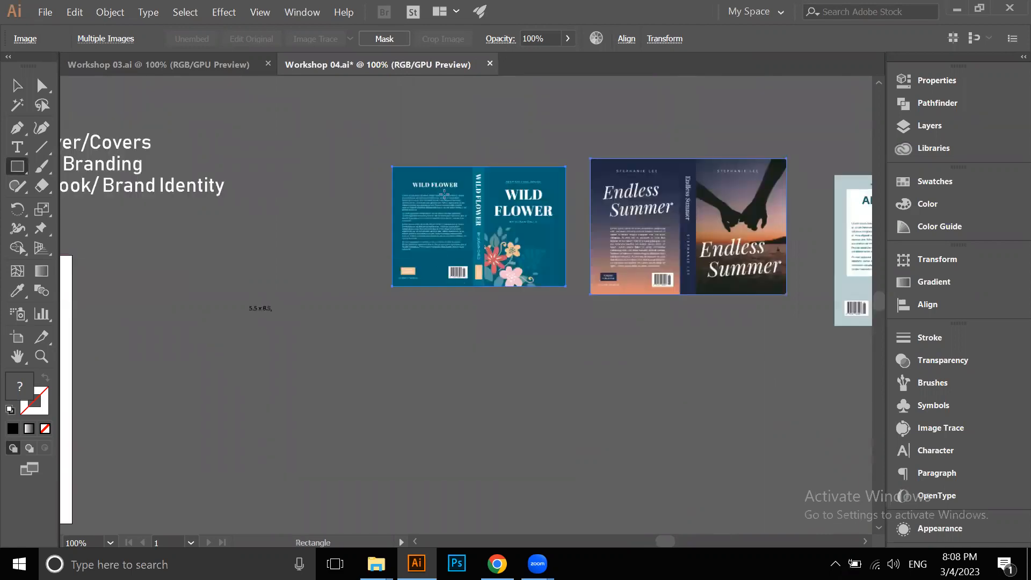
scroll(271, 311, "up", 2)
scroll(266, 306, "down", 2)
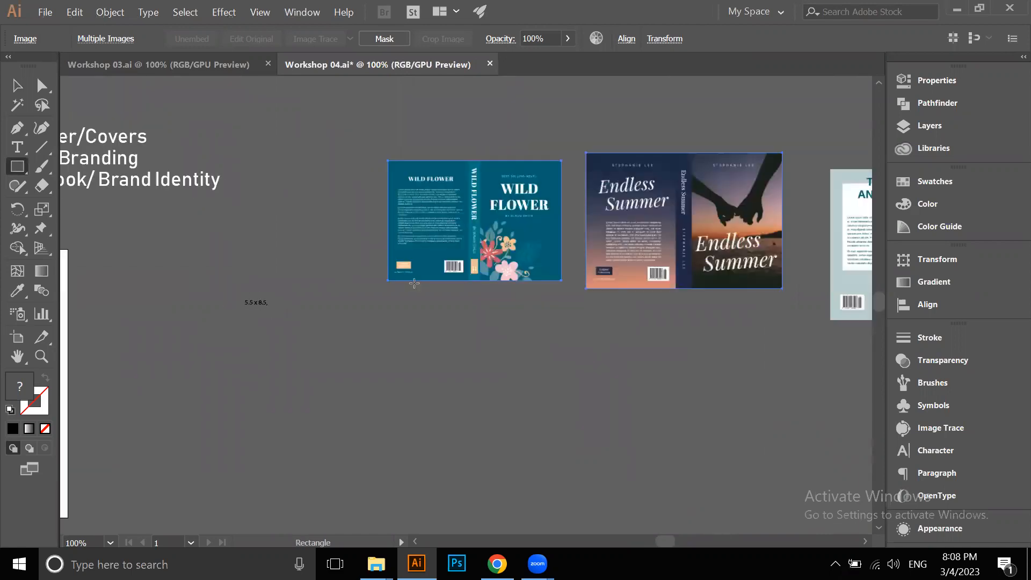
left_click(505, 215)
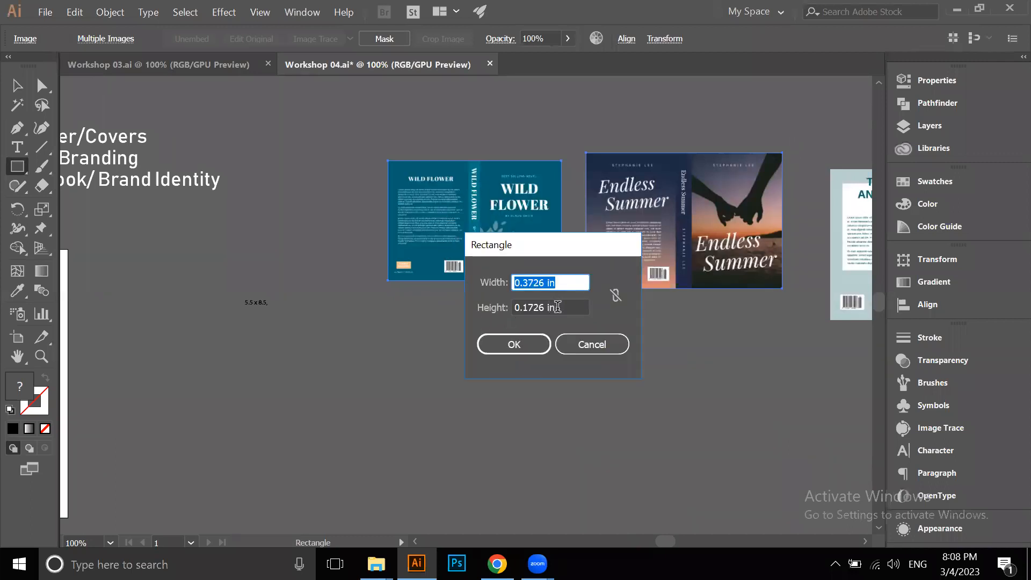
left_click_drag(558, 307, 492, 309)
type("8.5")
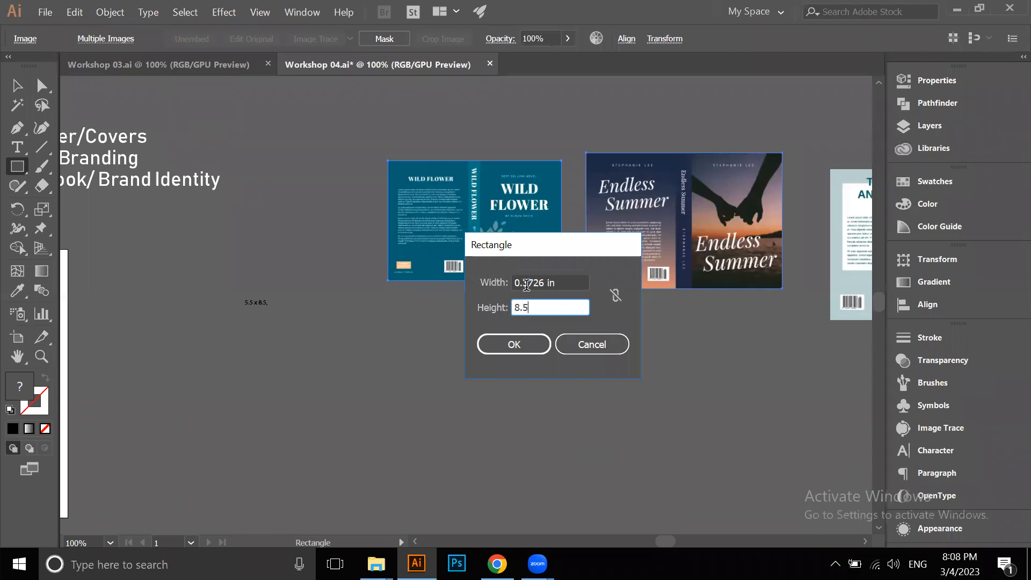
left_click_drag(561, 283, 490, 280)
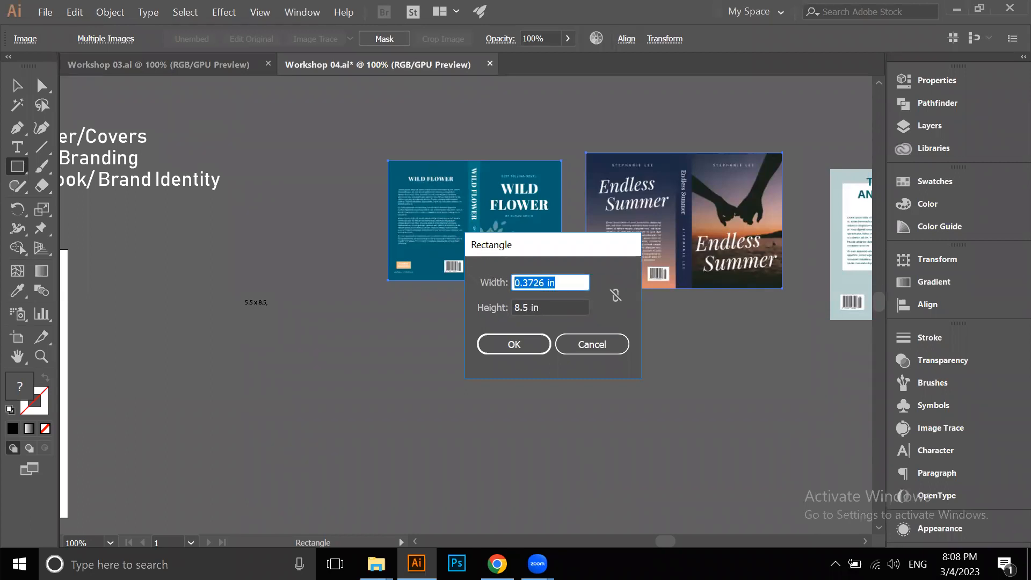
type("5.5")
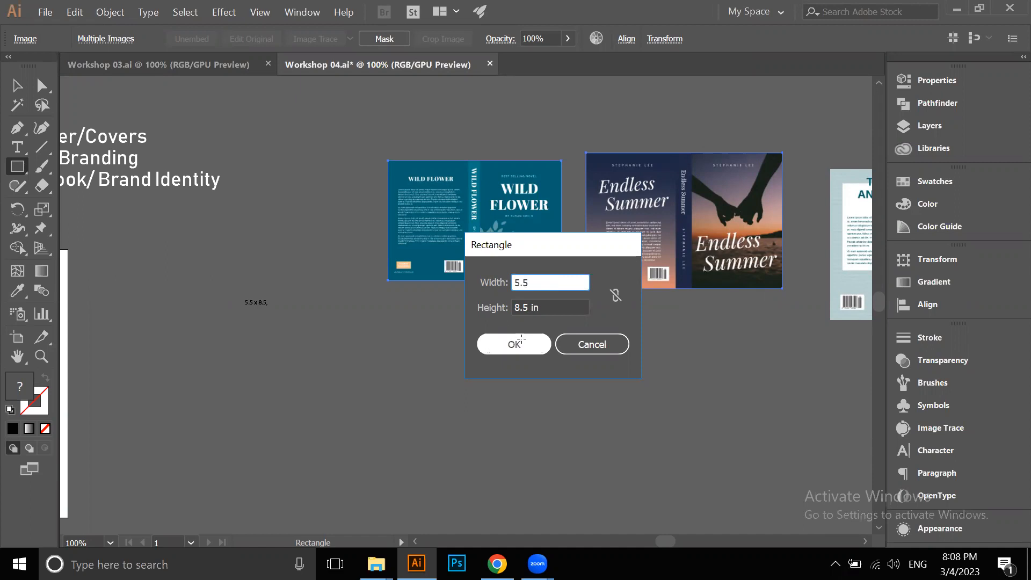
left_click(514, 344)
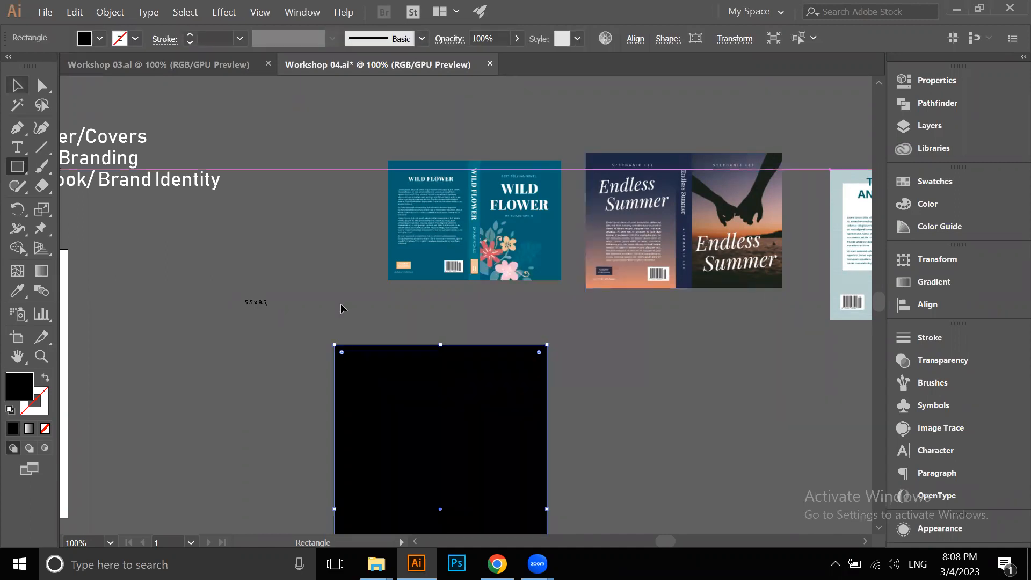
Move the black rectangle to the free area just below the "5.5 x 8.5" size note beside the artboard
left_click(354, 154)
left_click_drag(452, 349, 456, 264)
left_click_drag(377, 275, 396, 180)
left_click_drag(396, 181, 301, 165)
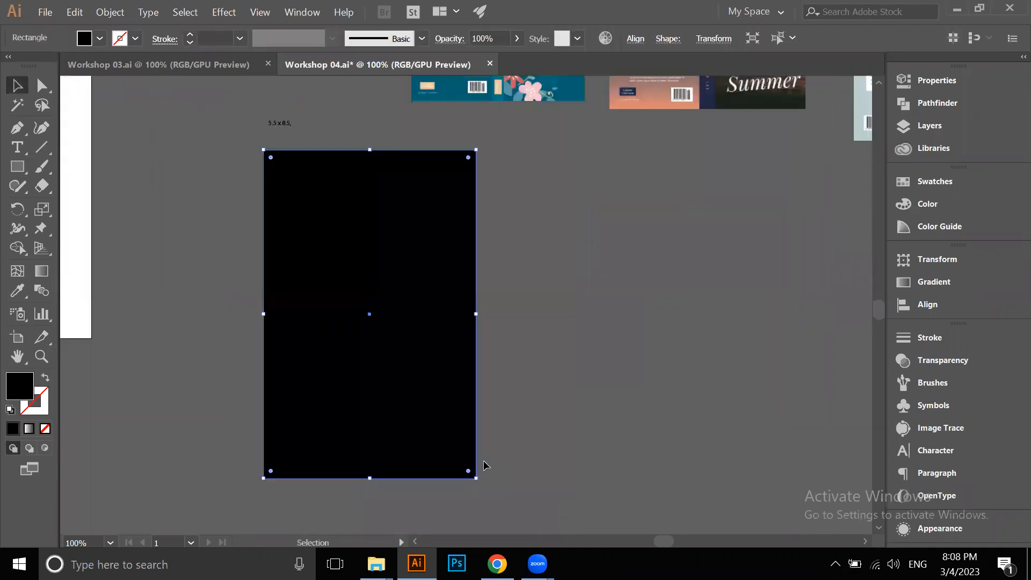
Review the recommended book cover sizes in Chrome's search result, clear the text selection and return to Illustrator
key("alt+Tab")
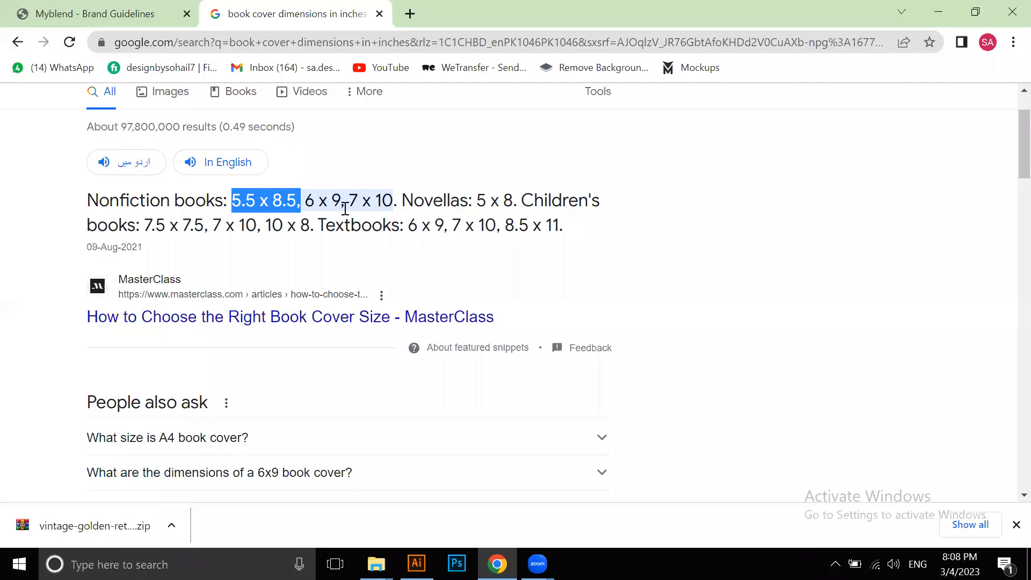
left_click(318, 208)
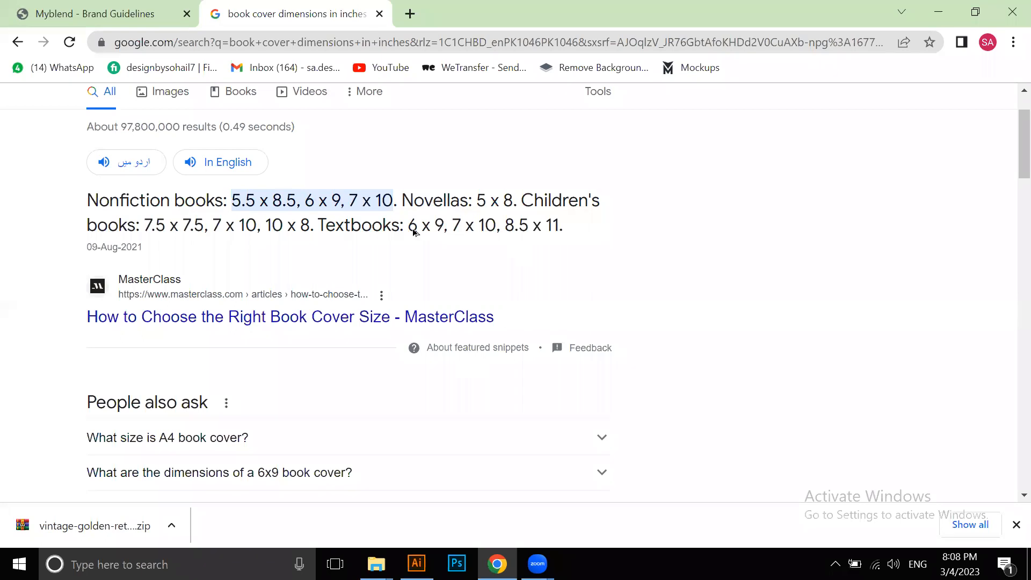
key("alt+Tab")
Examine the front, spine and back proportions on the Through Another's Eyes, Endless Summer and Wild Flower reference covers
scroll(413, 174, "down", 2)
left_click(427, 180)
left_click_drag(411, 271, 374, 435)
scroll(693, 301, "up", 3)
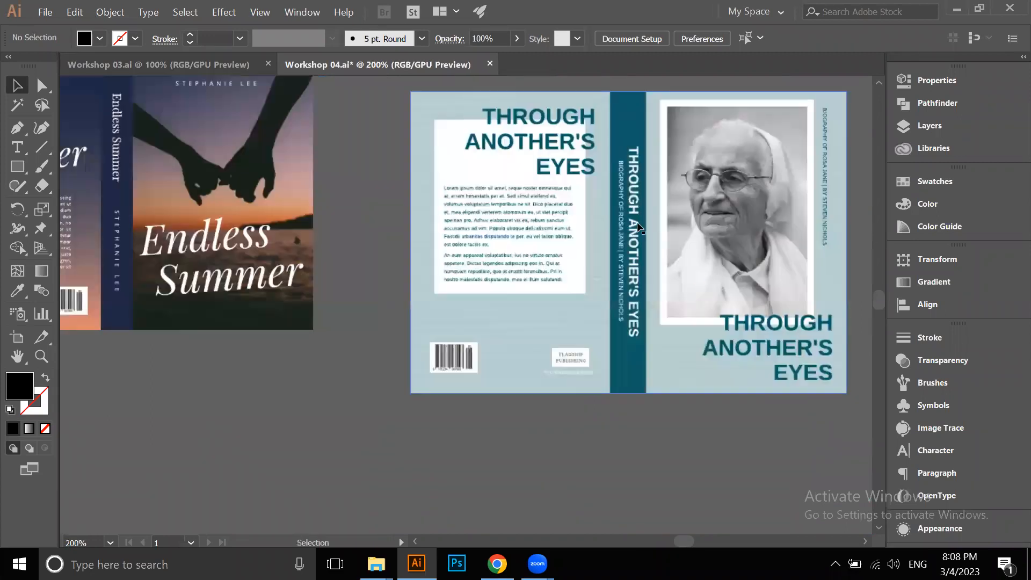
scroll(627, 265, "up", 2)
scroll(632, 247, "down", 3)
scroll(397, 385, "down", 2)
left_click_drag(397, 384, 395, 267)
scroll(379, 156, "up", 2)
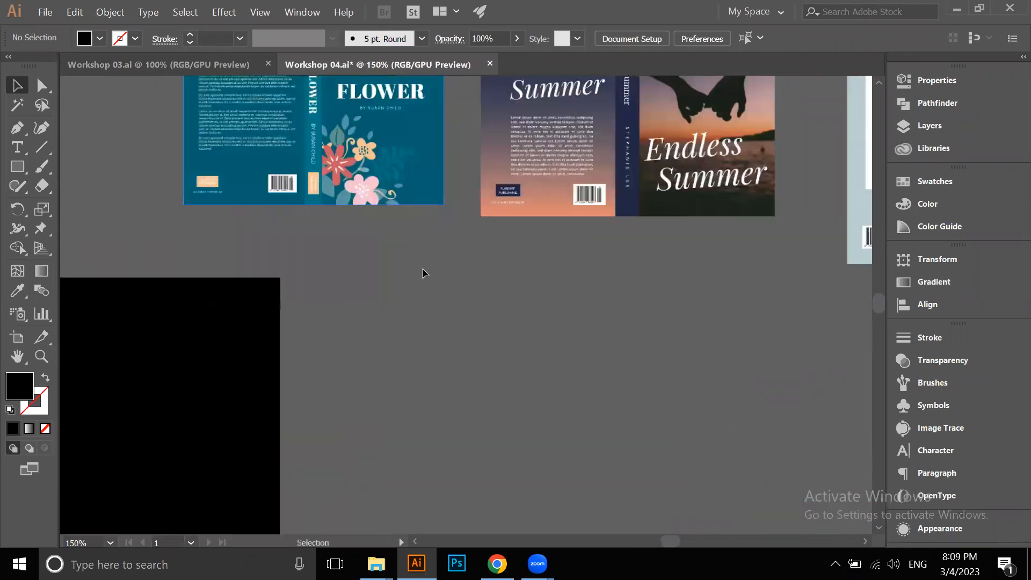
scroll(422, 269, "down", 2)
Duplicate the black 5.5 x 8.5 in rectangle to the area directly right of the original
left_click_drag(293, 318, 320, 227)
scroll(321, 228, "up", 1)
left_click_drag(257, 230, 475, 243)
scroll(476, 242, "up", 5)
left_click_drag(489, 277, 448, 272)
Swap fill and stroke on both rectangles, giving them a black outline and no fill
left_click_drag(320, 158, 398, 266)
left_click(46, 377)
left_click(265, 144)
Snap the right rectangle's left edge onto the right edge of the first rectangle
scroll(404, 212, "up", 1)
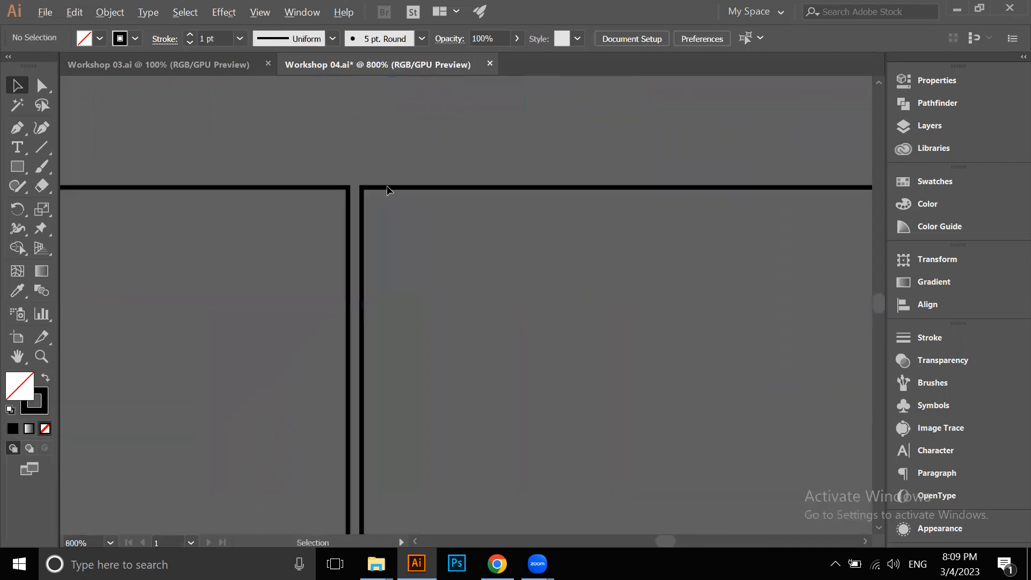
scroll(386, 190, "up", 1)
left_click_drag(384, 171, 358, 172)
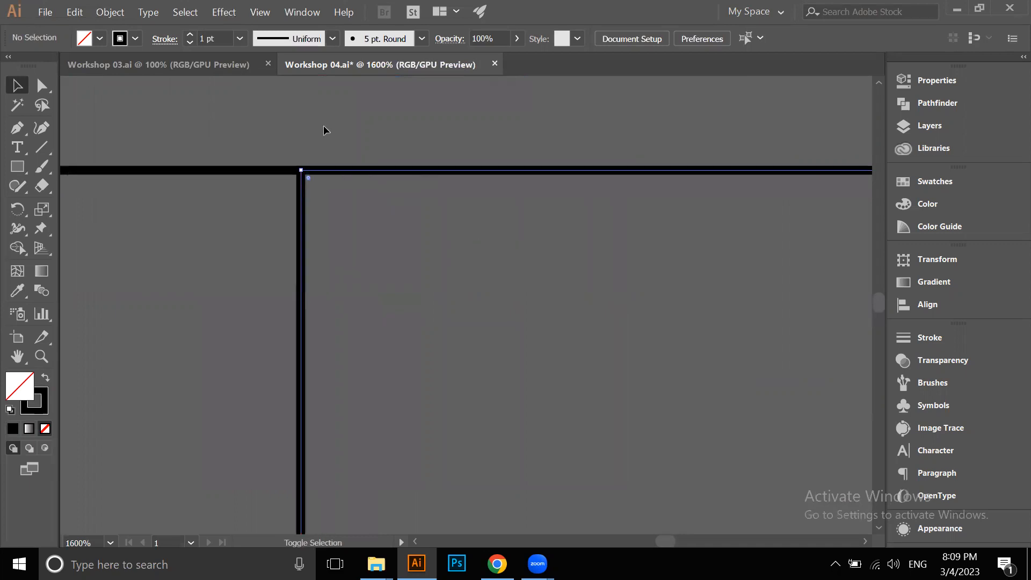
scroll(323, 130, "down", 8)
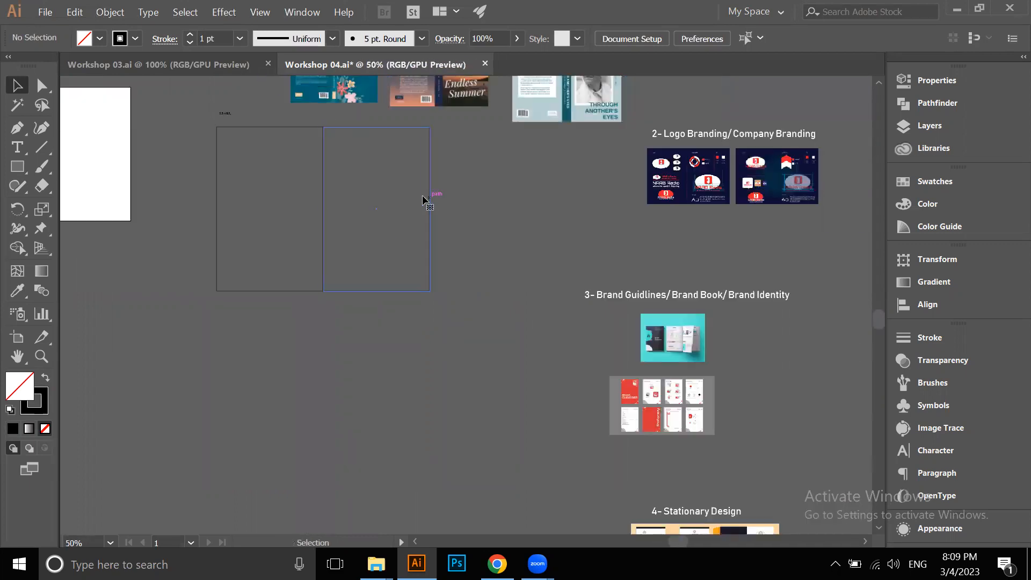
Shrink the width of the right rectangle from its outer edge to make a full-height spine strip
left_click(422, 199)
scroll(369, 220, "up", 3)
left_click_drag(531, 293, 304, 279)
scroll(304, 280, "up", 3)
left_click_drag(311, 320, 291, 316)
key("ctrl+1")
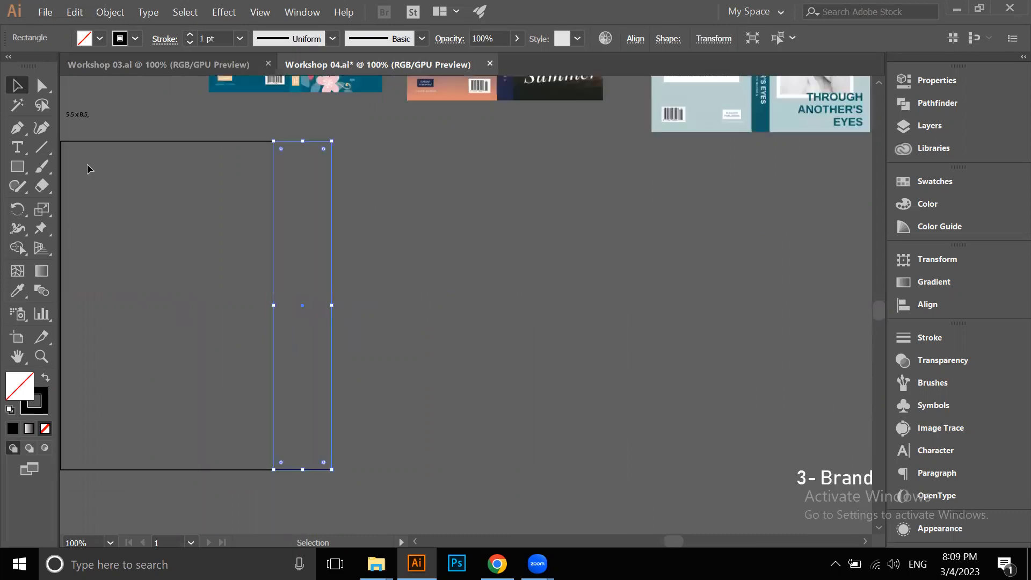
left_click(484, 204)
Narrow the spine strip further by about a third, keeping it attached to the cover rectangle
scroll(482, 228, "down", 1)
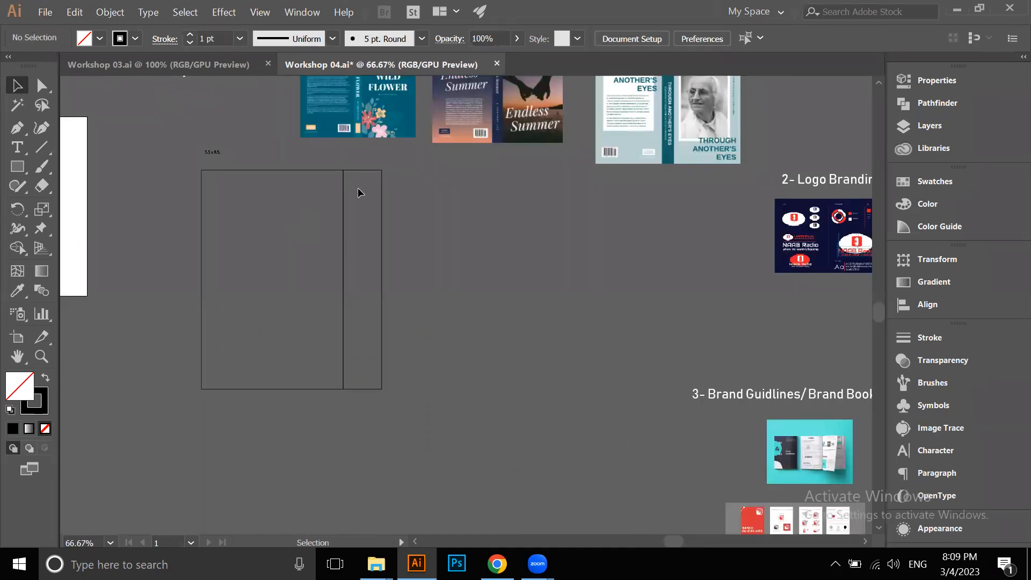
scroll(380, 283, "up", 5)
left_click(367, 268)
left_click_drag(369, 274, 293, 275)
left_click(380, 278)
scroll(397, 282, "down", 6)
scroll(385, 253, "up", 2)
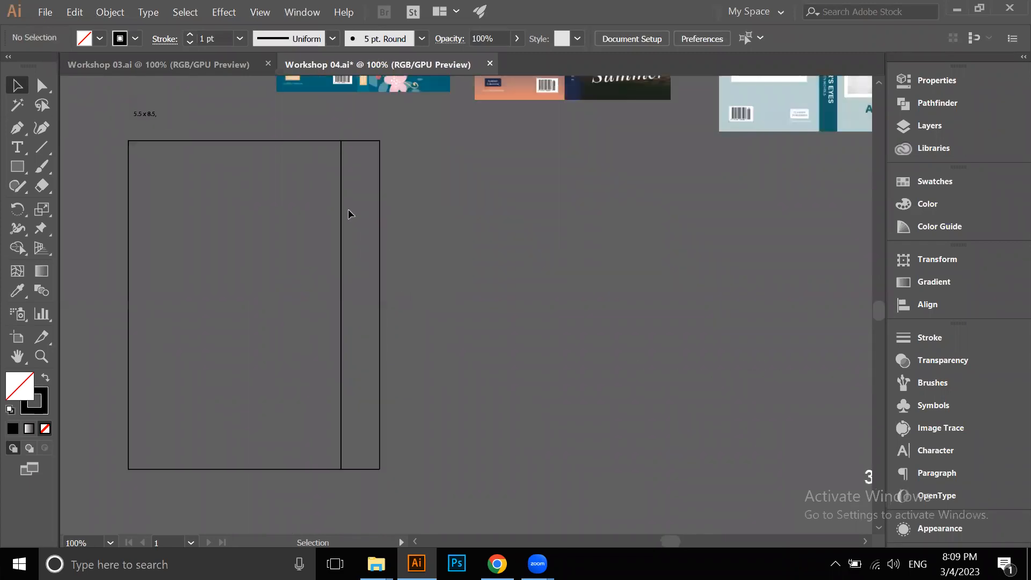
Duplicate the cover rectangle to the other side of the spine and snap it against the spine's right edge
scroll(256, 172, "down", 1)
left_click_drag(172, 231, 359, 231)
scroll(343, 156, "up", 5)
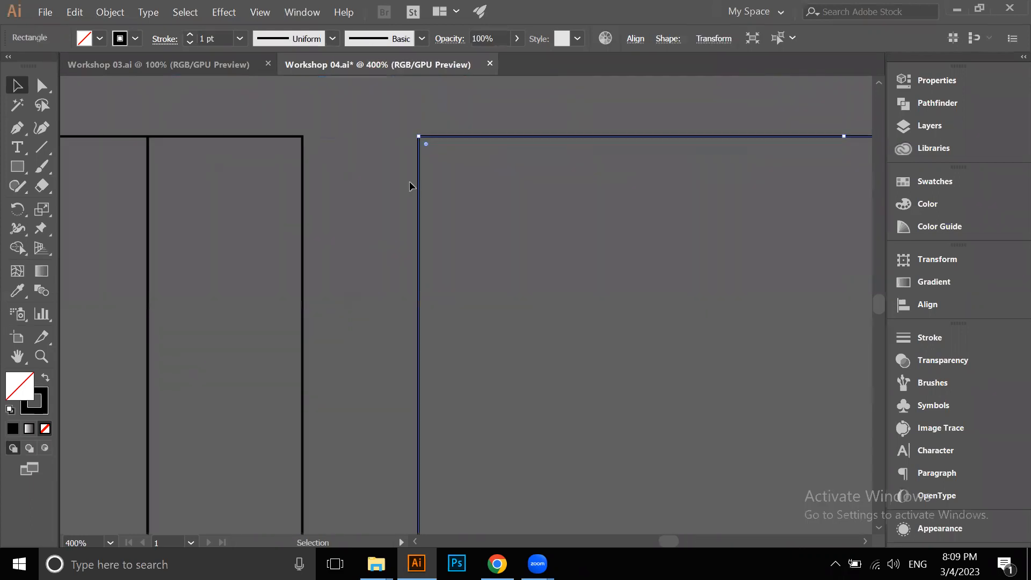
left_click_drag(418, 189, 304, 191)
left_click(430, 220)
scroll(456, 240, "down", 7)
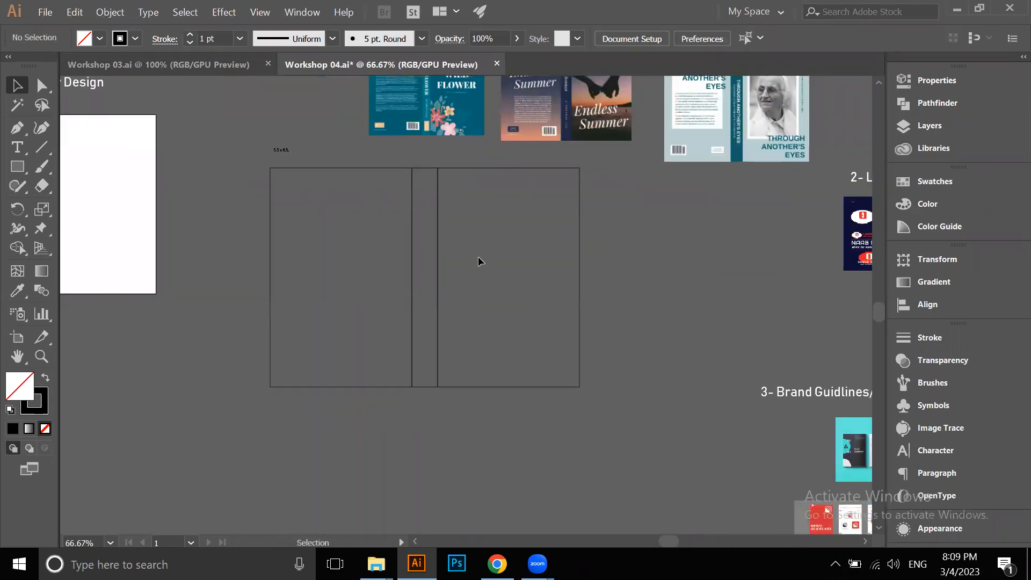
Move the three-part cover base down, below the artboard and away from the "5.5 x 8.5" note
scroll(502, 253, "left", 1)
scroll(502, 253, "down", 1)
left_click_drag(434, 239, 452, 323)
left_click(320, 279)
Fill the left cover rectangle with the teal background sampled from the Wild Flower reference using the Eyedropper
scroll(307, 226, "up", 3, "alt")
scroll(314, 226, "down", 1, "alt")
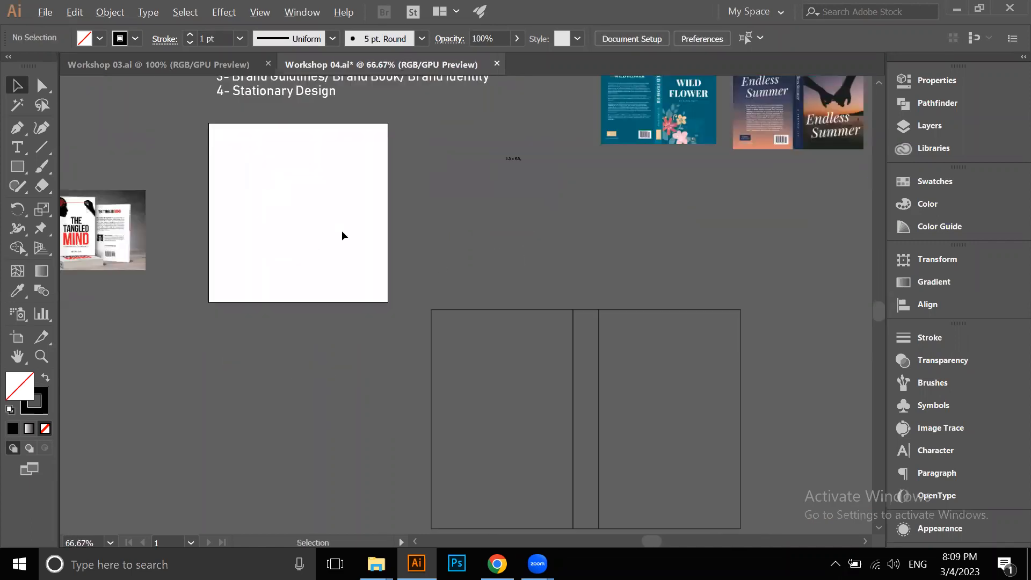
scroll(457, 329, "down", 2, "alt")
scroll(476, 329, "up", 2, "alt")
scroll(469, 278, "down", 1, "alt")
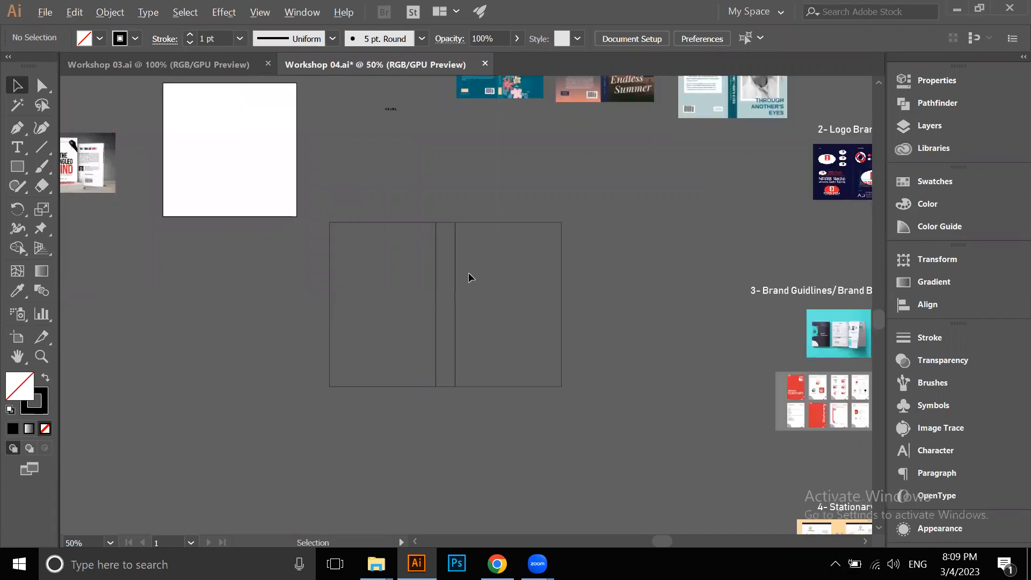
left_click_drag(468, 278, 395, 330)
left_click(330, 300)
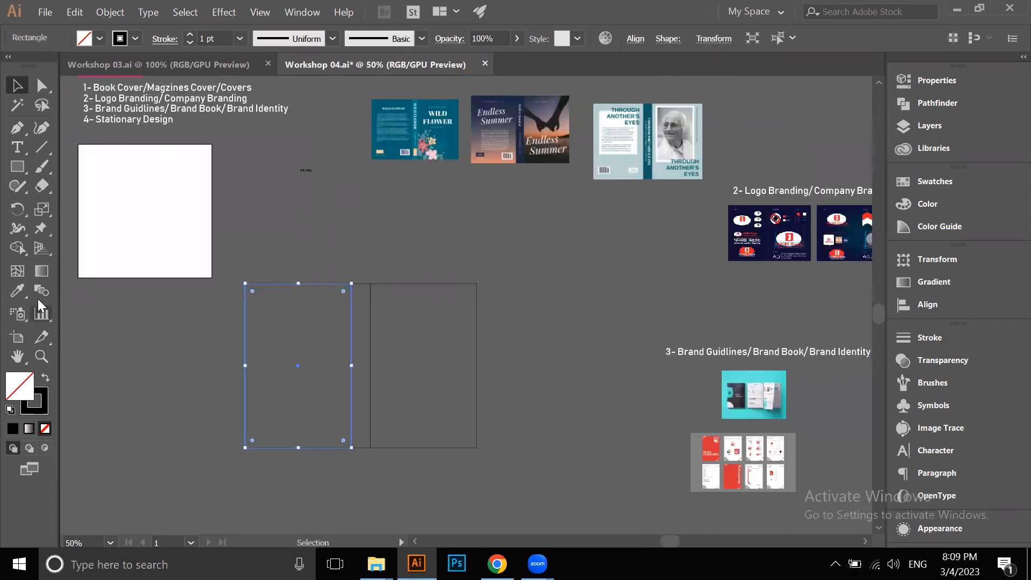
left_click(17, 290)
left_click(412, 101)
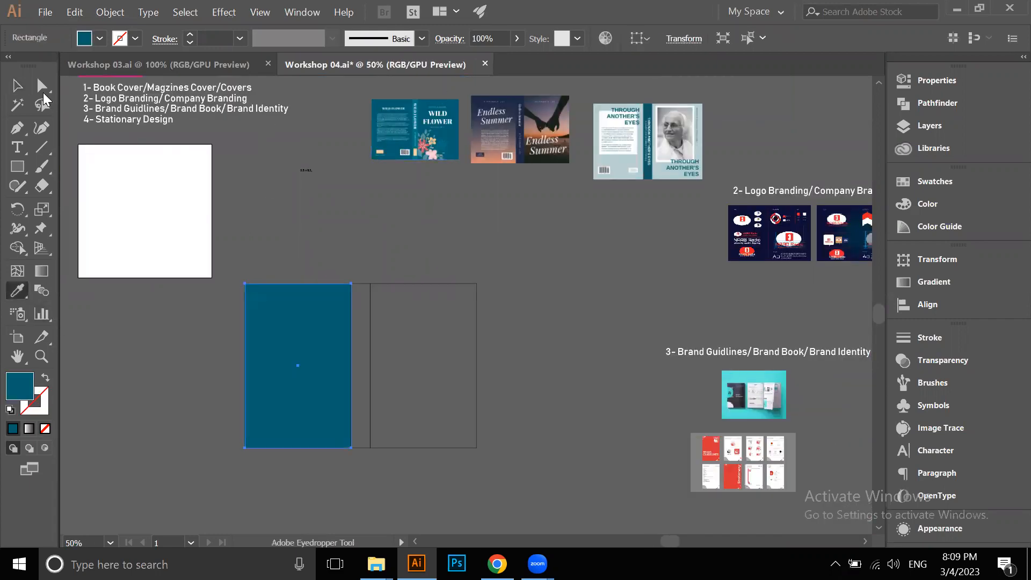
key("v")
left_click(486, 276)
Fill the right cover rectangle with the same teal sampled from the Wild Flower reference
left_click(463, 337)
left_click(17, 290)
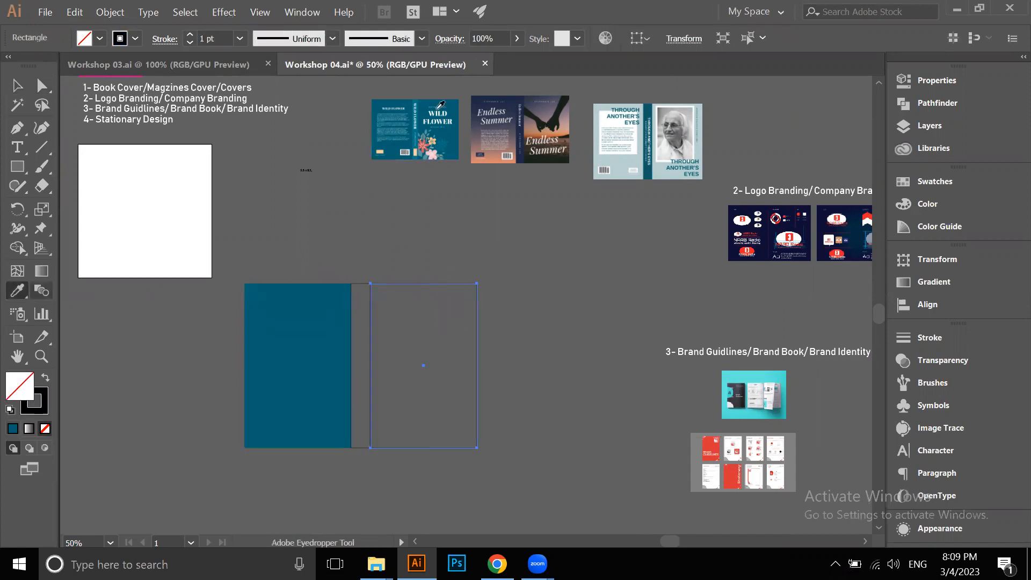
left_click(454, 100)
key("v")
left_click(355, 259)
Apply the left cover rectangle's teal fill and no stroke to the spine with the Eyedropper
scroll(354, 258, "up", 1)
left_click(368, 307)
left_click(18, 291)
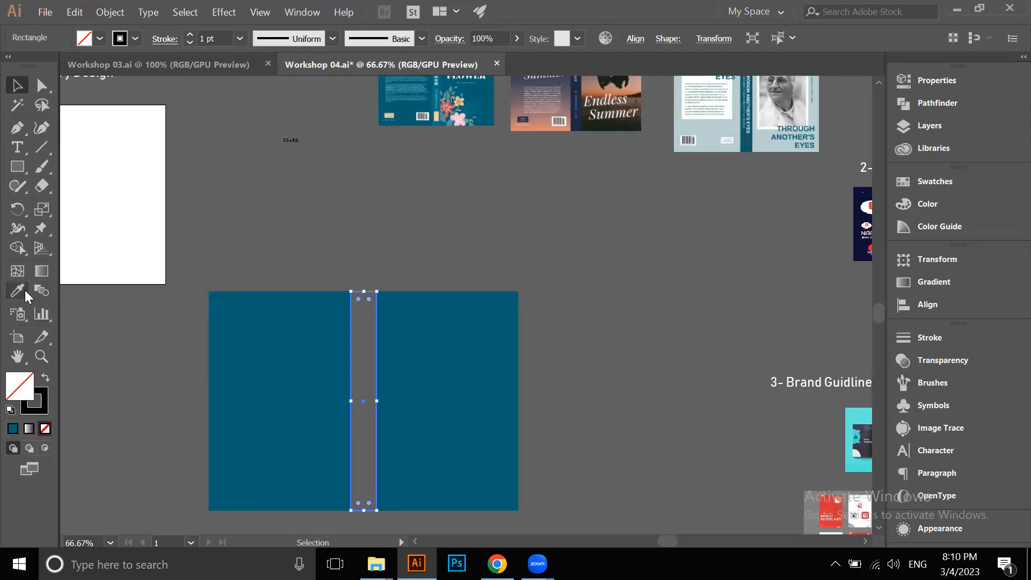
left_click(265, 317)
scroll(332, 279, "down", 1)
scroll(331, 279, "down", 1)
key("v")
left_click(485, 229)
Set the spine's fill to the darker teal #054349
left_click(374, 289)
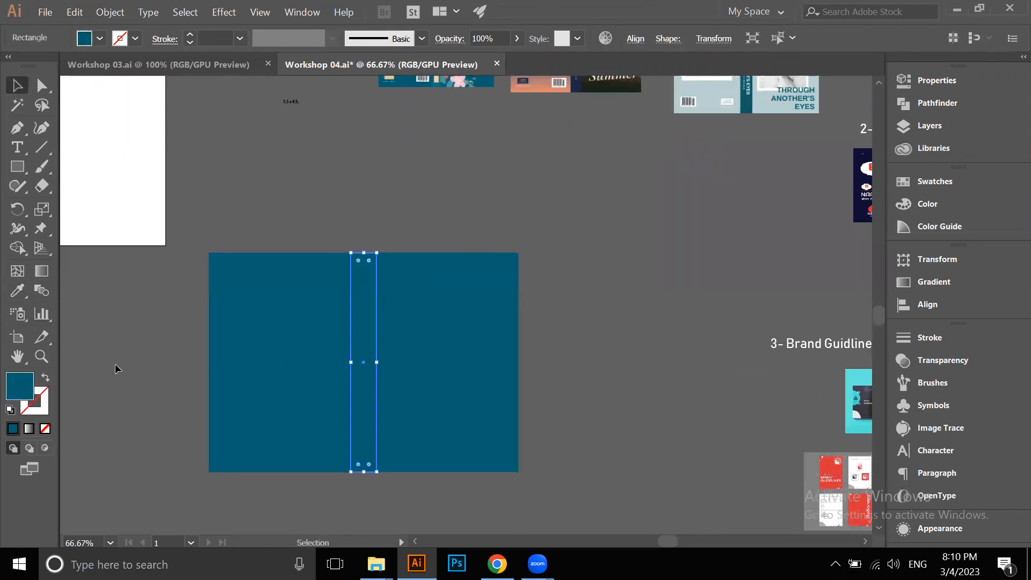
double_click(22, 385)
left_click_drag(652, 271, 659, 299)
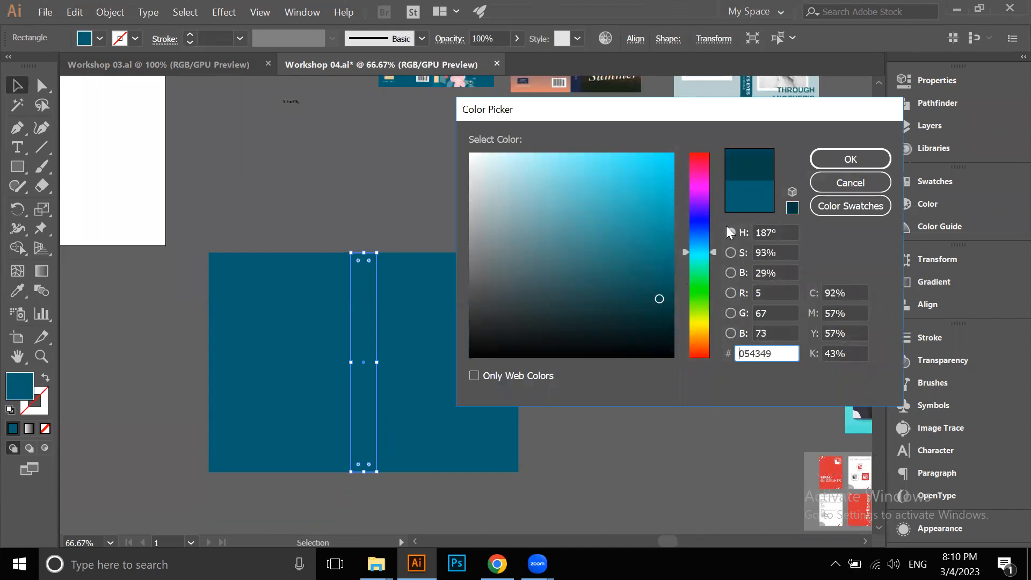
left_click(832, 155)
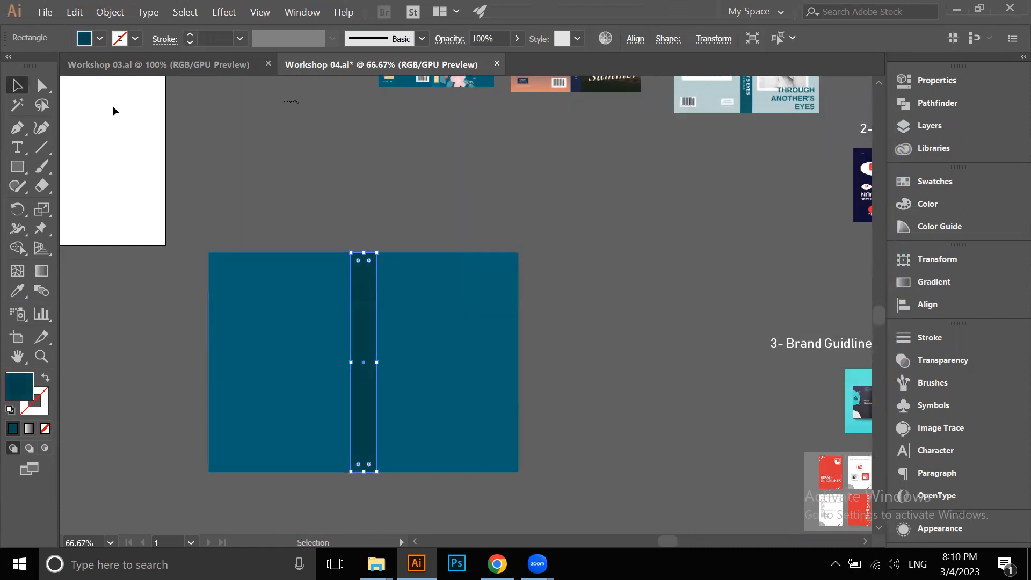
left_click(415, 232)
Move the whole teal cover base up, closer to the "5.5 x 8.5" note and the reference covers
scroll(376, 344, "up", 2)
scroll(351, 229, "down", 3)
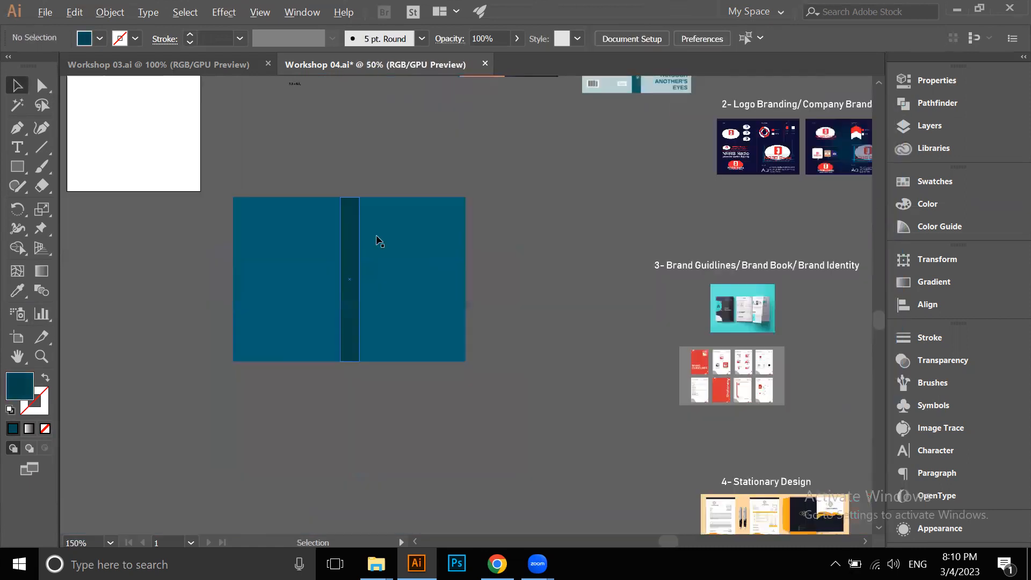
left_click_drag(430, 153, 479, 189)
left_click_drag(302, 223, 467, 246)
left_click(445, 128)
left_click_drag(462, 138, 419, 245)
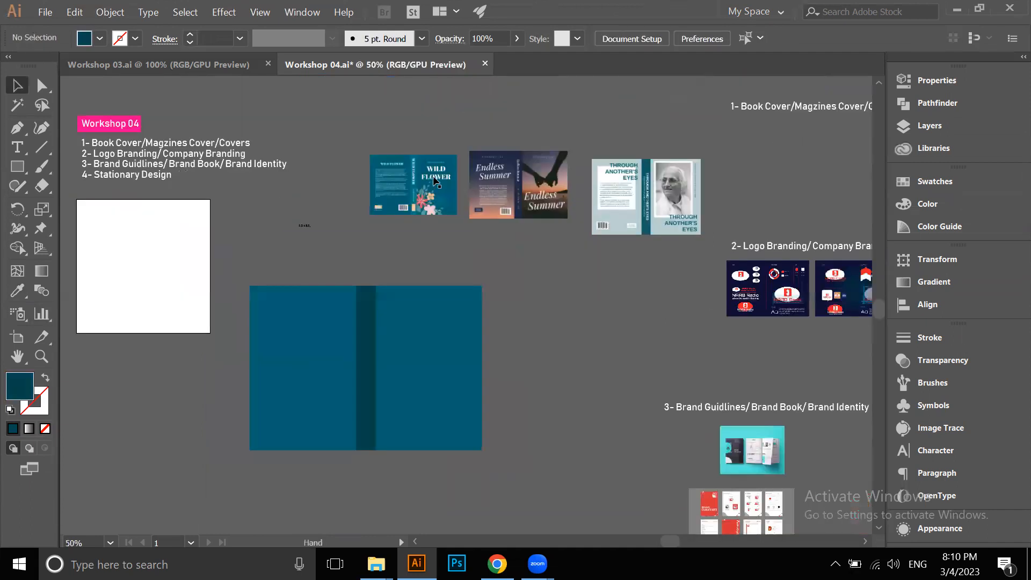
Add a placeholder text line below the Wild Flower reference and enlarge it to roughly that cover's width
scroll(435, 181, "up", 3)
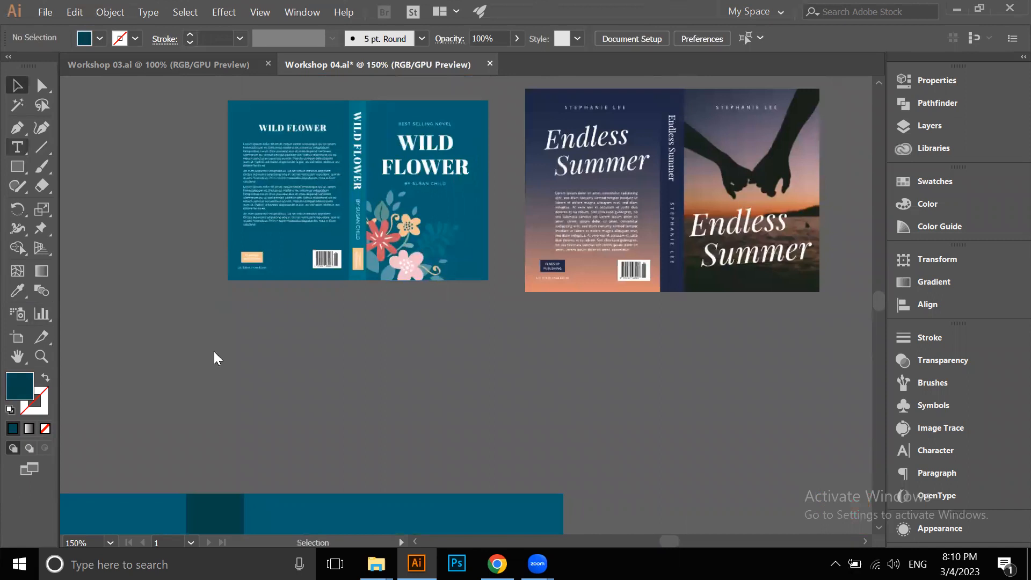
left_click(213, 352)
key("Escape")
left_click_drag(277, 356, 496, 453)
left_click_drag(423, 352, 433, 322)
Replace the placeholder text with the title "WILD FLOWER", broken onto two lines
left_click(36, 153)
left_click(25, 144)
left_click(368, 347)
key("ctrl+a")
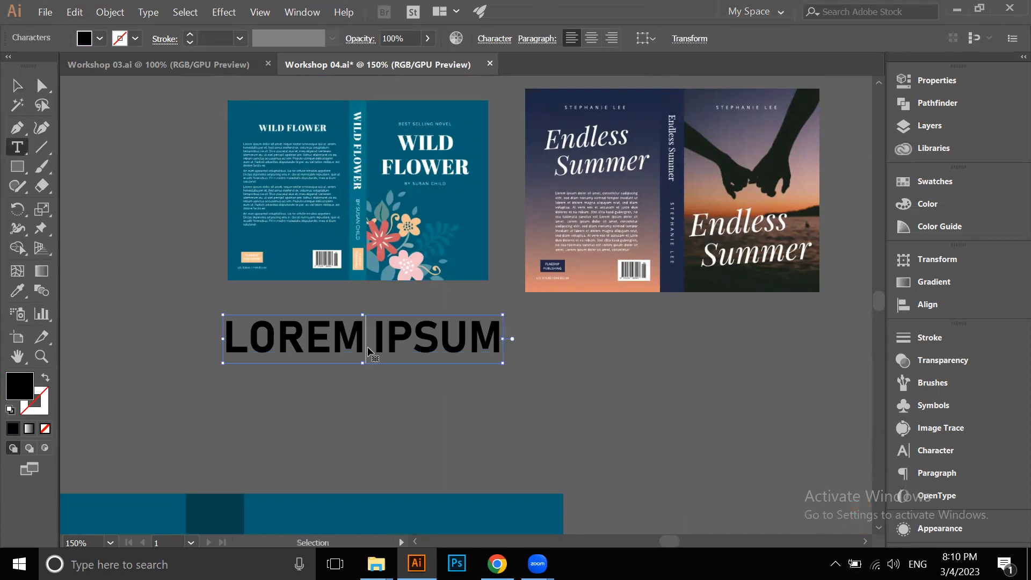
type("WILD")
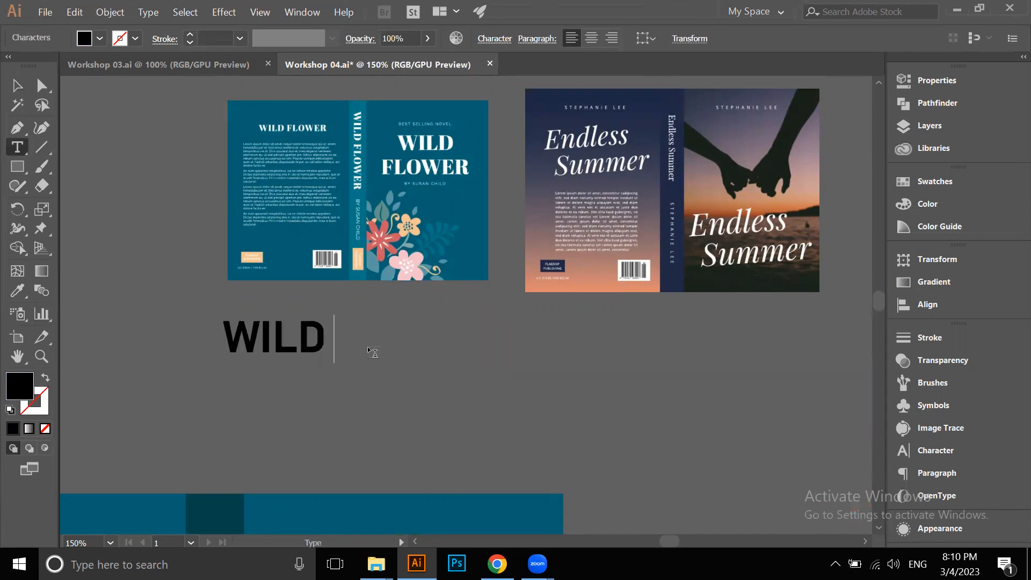
type(" FLO")
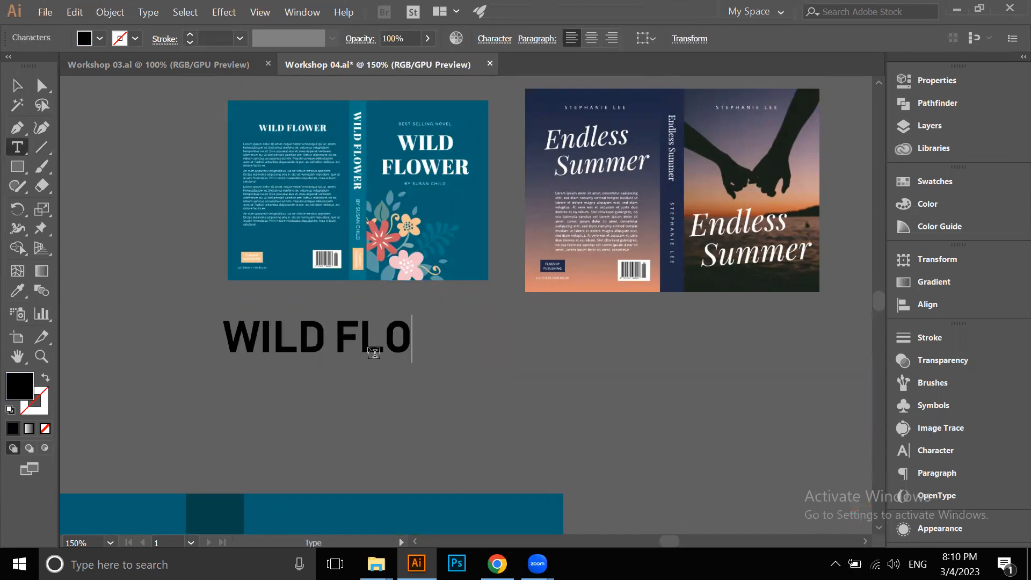
type("WER")
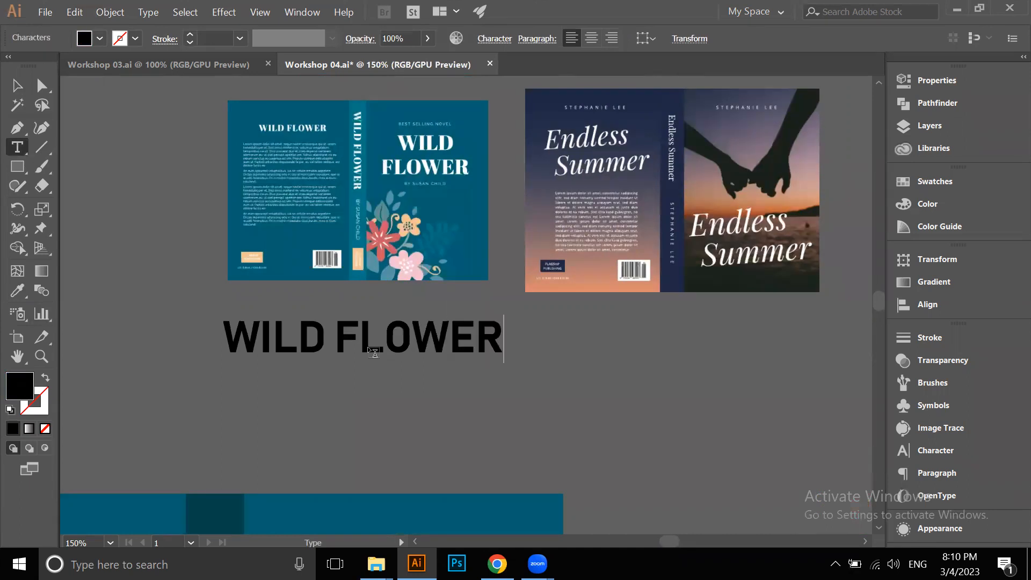
key("Return")
key("Escape")
left_click(339, 336)
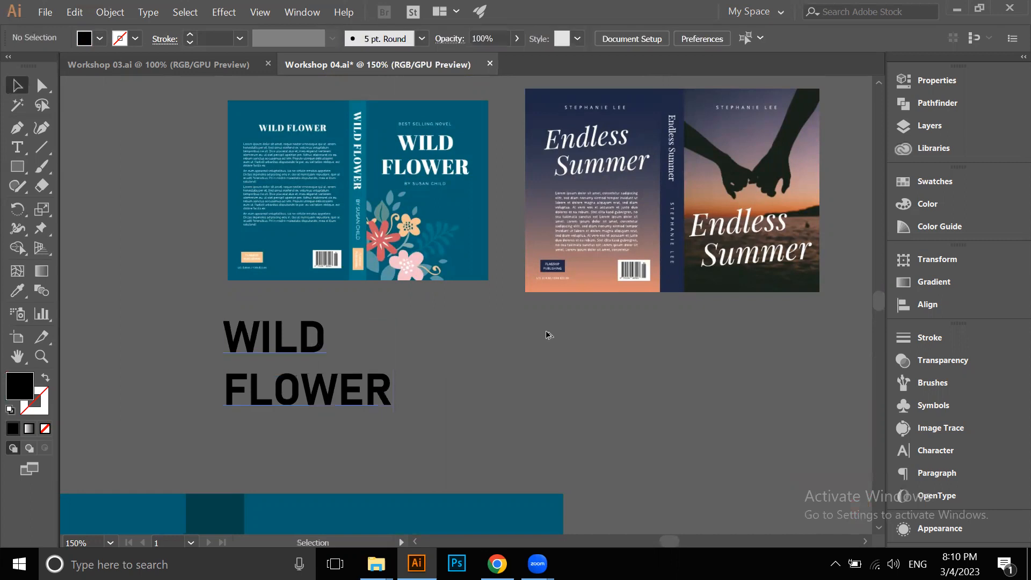
Duplicate the title text to its right and change the copy to "AUTHOR"
left_click_drag(546, 332, 548, 332, "alt")
left_click(18, 148)
left_click(517, 344)
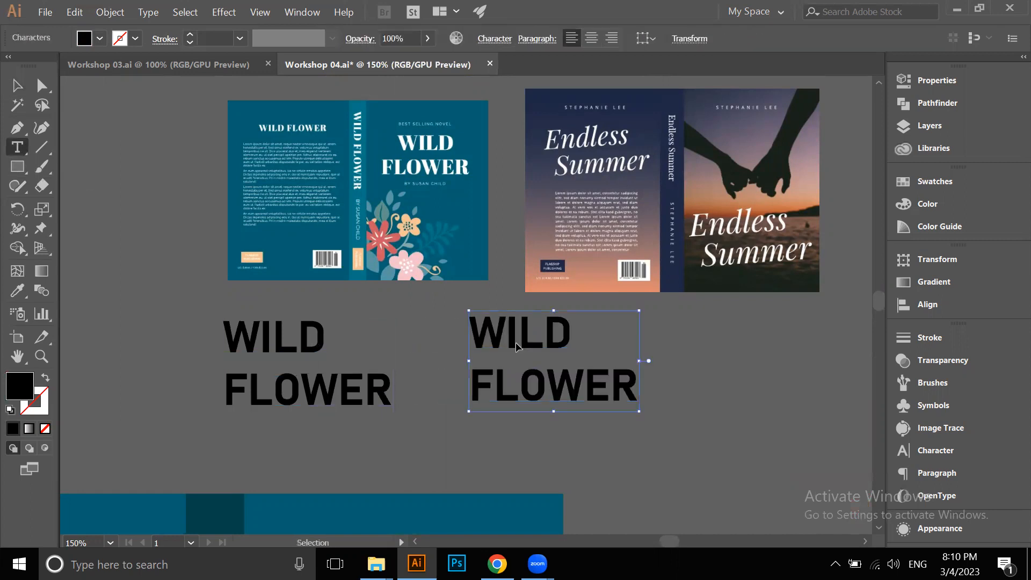
key("ctrl+a")
type("AUTHOR")
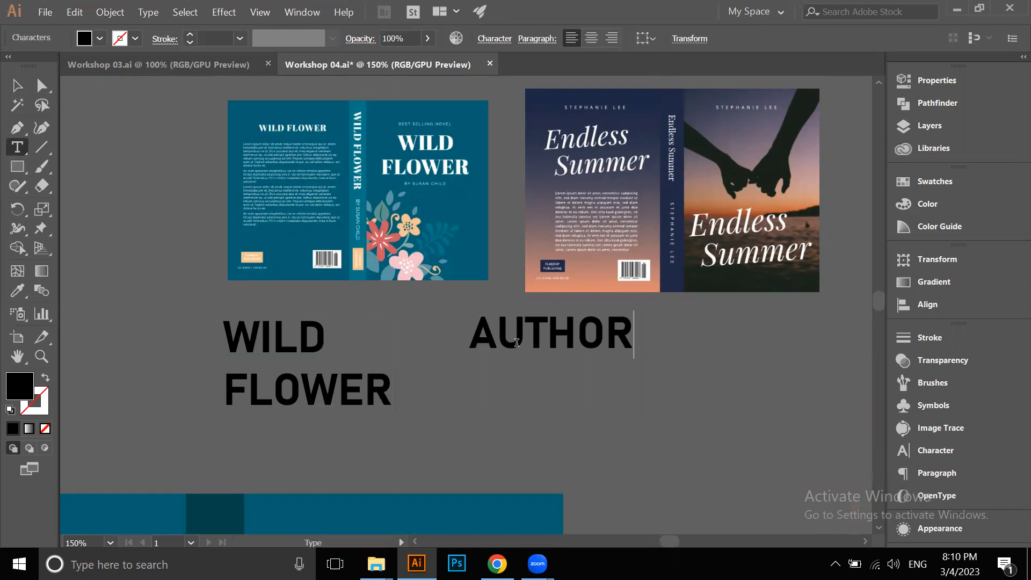
left_click(22, 87)
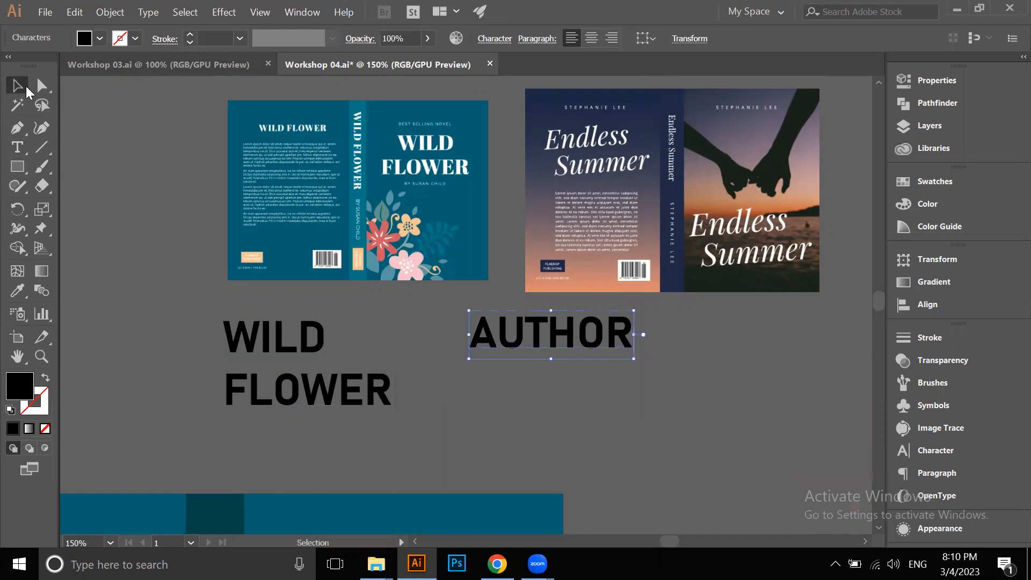
key("ctrl+shift+a")
Examine the title, tagline and author text on the Wild Flower and Endless Summer reference covers
scroll(448, 127, "up", 3)
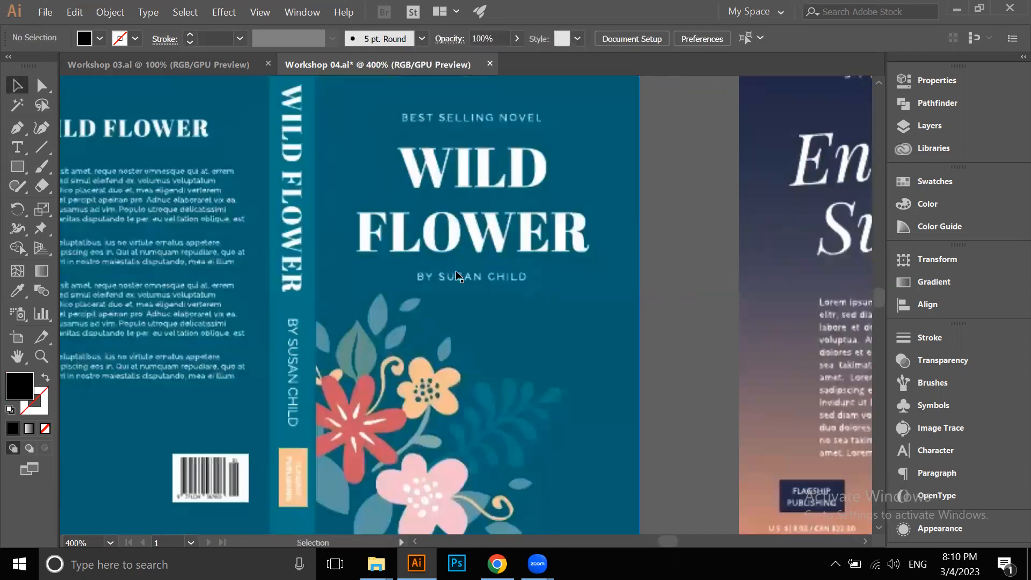
scroll(455, 284, "up", 1)
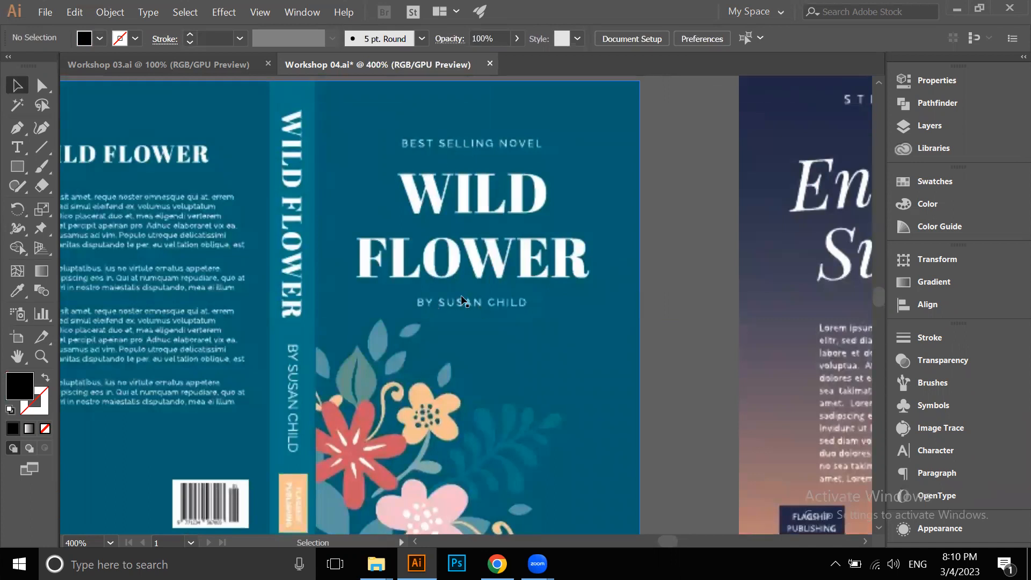
scroll(462, 301, "down", 2)
scroll(628, 248, "right", 5)
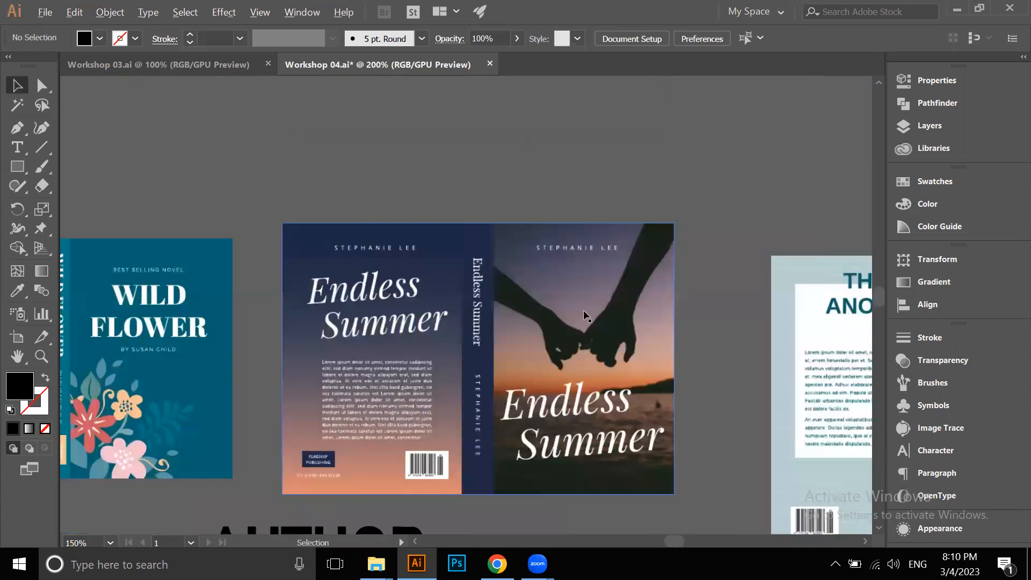
Duplicate the AUTHOR text to just below the original, beside the WILD FLOWER title
scroll(585, 317, "down", 2)
scroll(575, 316, "up", 4)
scroll(576, 316, "down", 3)
scroll(485, 363, "down", 2)
scroll(469, 346, "up", 3)
left_click_drag(457, 217, 475, 190)
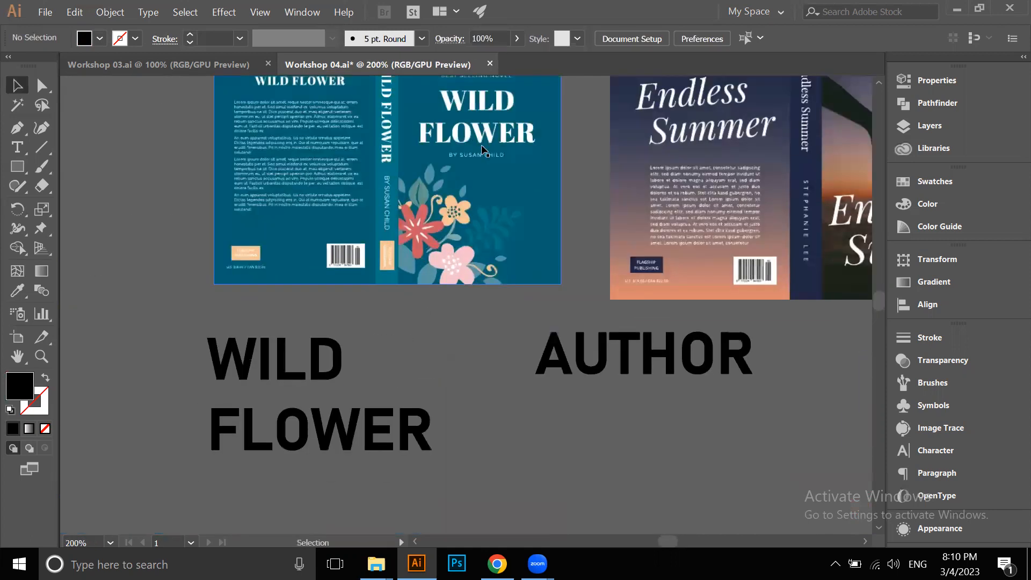
scroll(467, 180, "up", 1)
scroll(485, 175, "down", 2)
scroll(475, 176, "up", 3)
scroll(453, 173, "down", 2)
left_click_drag(547, 427, 520, 313)
left_click_drag(592, 275, 445, 363)
scroll(378, 398, "down", 1)
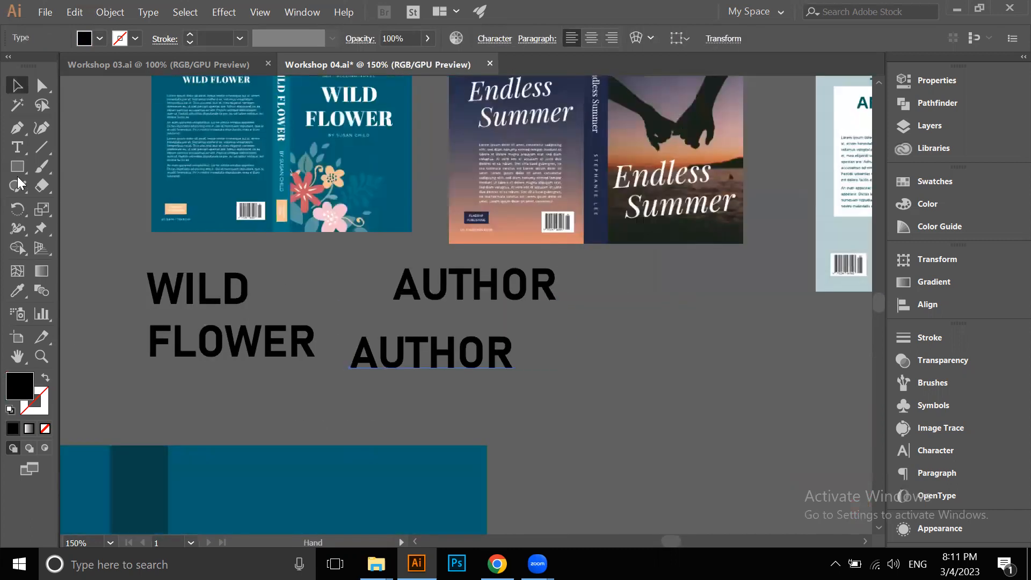
Replace the lower AUTHOR copy with the text "BY SUSAN PUBLIHSERS"
left_click(19, 147)
left_click(410, 365)
double_click(410, 365)
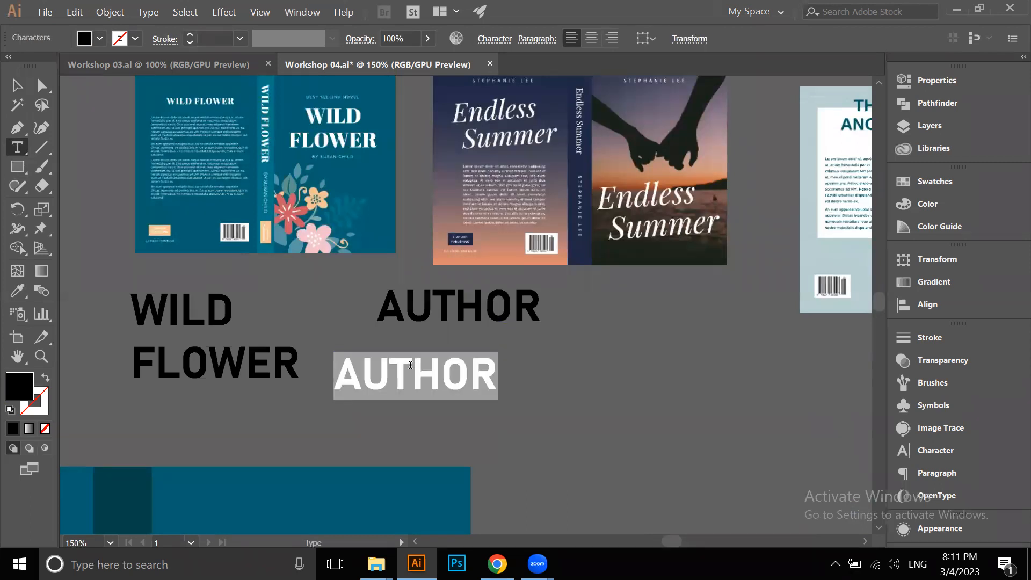
type("BY SU")
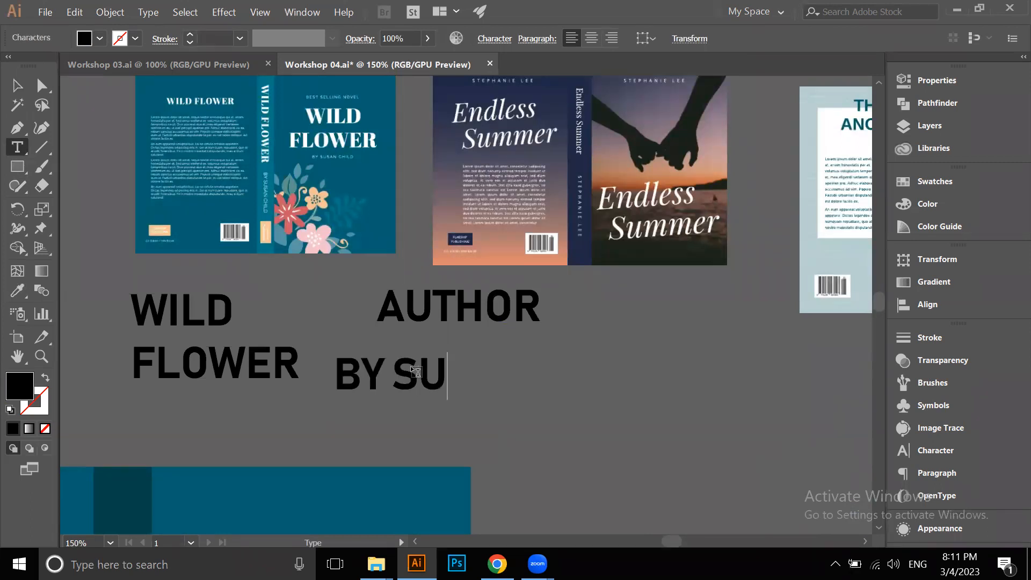
type("SAN C")
key("BackSpace")
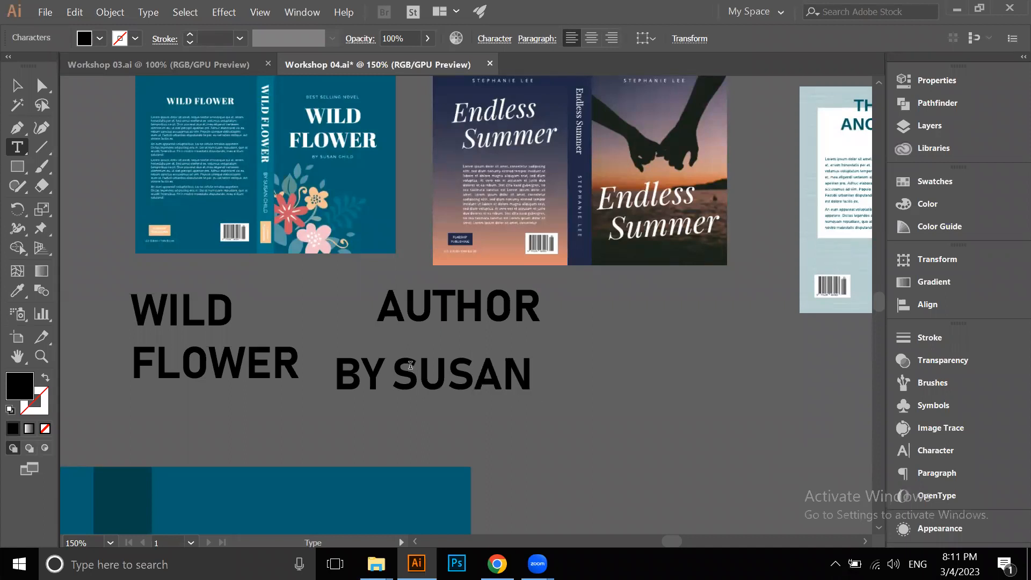
type("PUBLI")
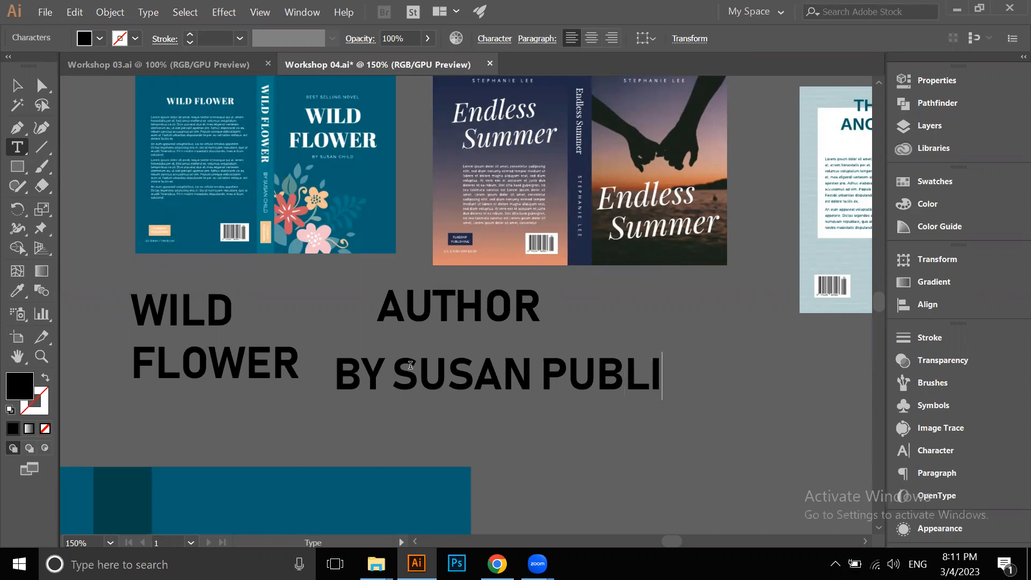
type("HSERS")
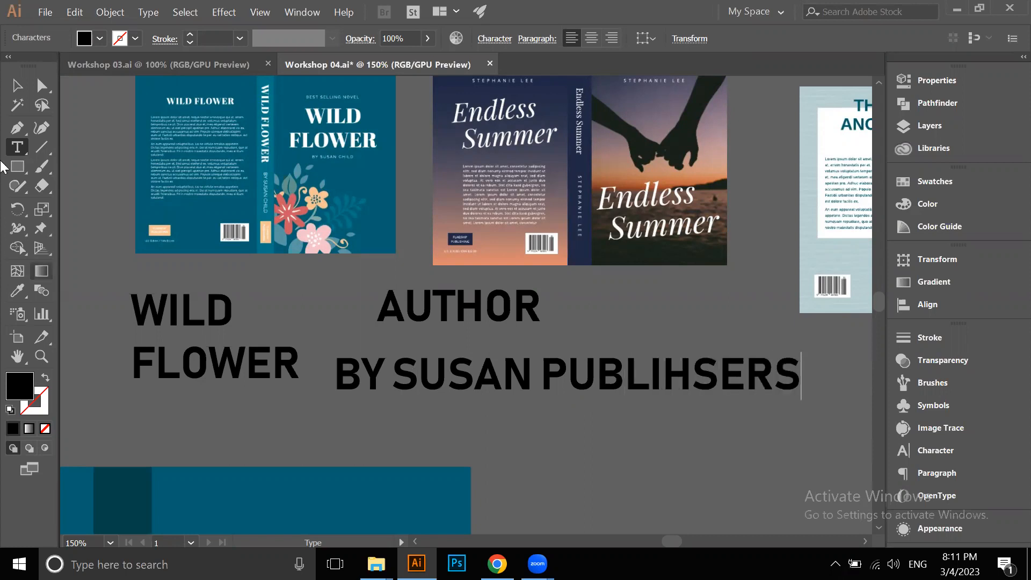
Move the author and publisher lines clear of the title, and enlarge the WILD FLOWER title text
left_click(17, 85)
scroll(288, 286, "down", 2)
left_click(307, 294)
left_click_drag(325, 285, 481, 310)
left_click(241, 263)
left_click_drag(311, 265, 363, 294)
scroll(266, 243, "up", 2)
left_click(135, 191)
Set the word WILD in the title to 156 pt, leaving FLOWER smaller beneath it
left_click(17, 147)
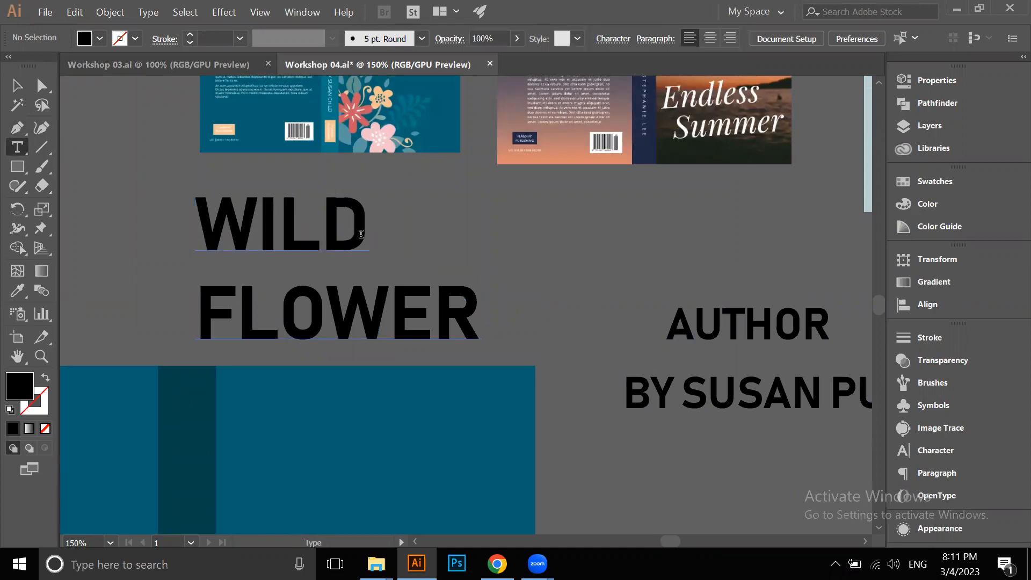
double_click(237, 234)
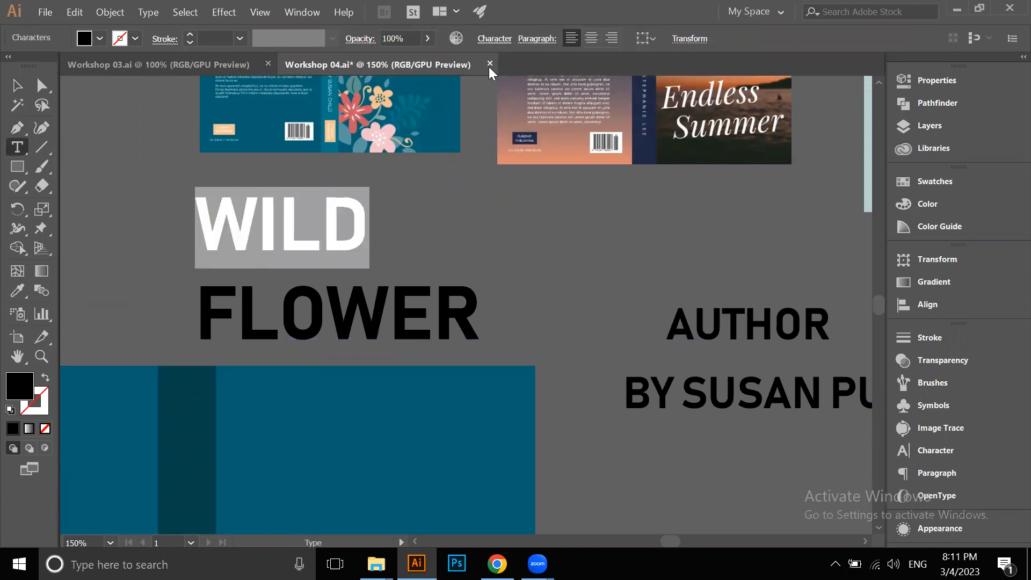
left_click(494, 39)
left_click(355, 112)
left_click_drag(356, 111, 356, 110)
left_click_drag(357, 111, 356, 111)
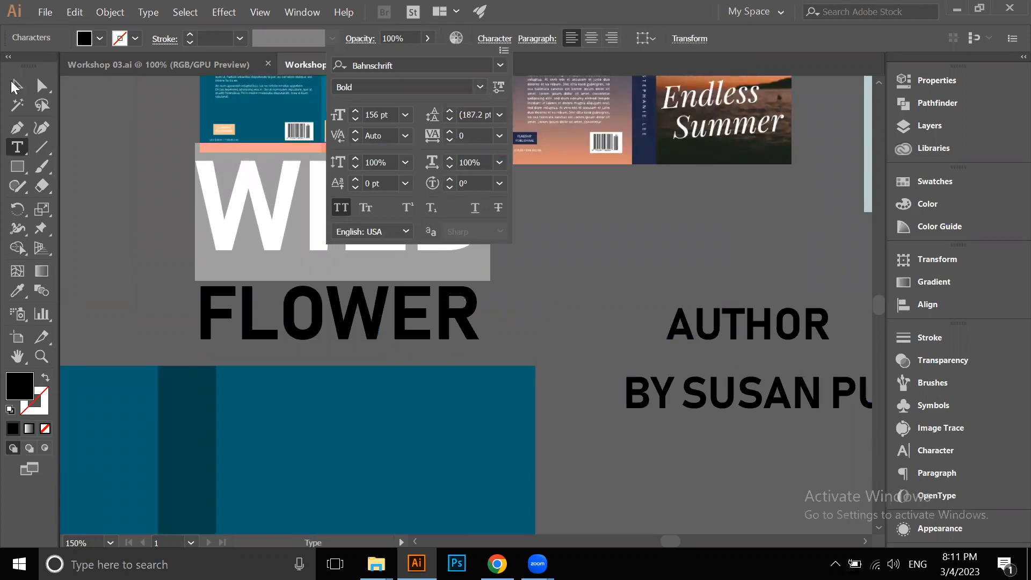
left_click(19, 87)
left_click(102, 121)
scroll(322, 189, "down", 3)
key("v")
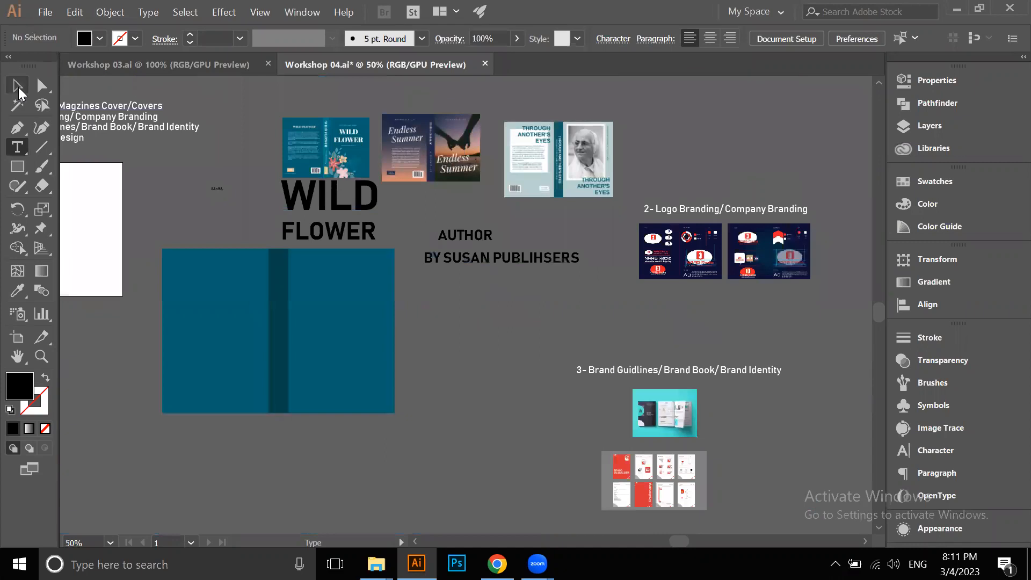
Set the font of the WILD FLOWER title to SansSerifBldFLF
left_click(370, 192)
scroll(413, 159, "up", 1)
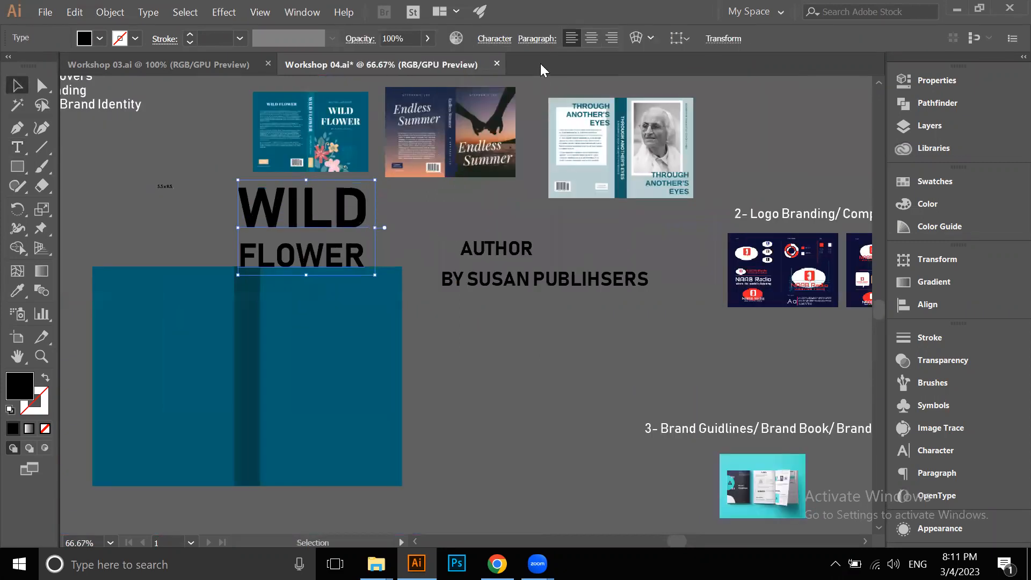
left_click(495, 39)
type("SA")
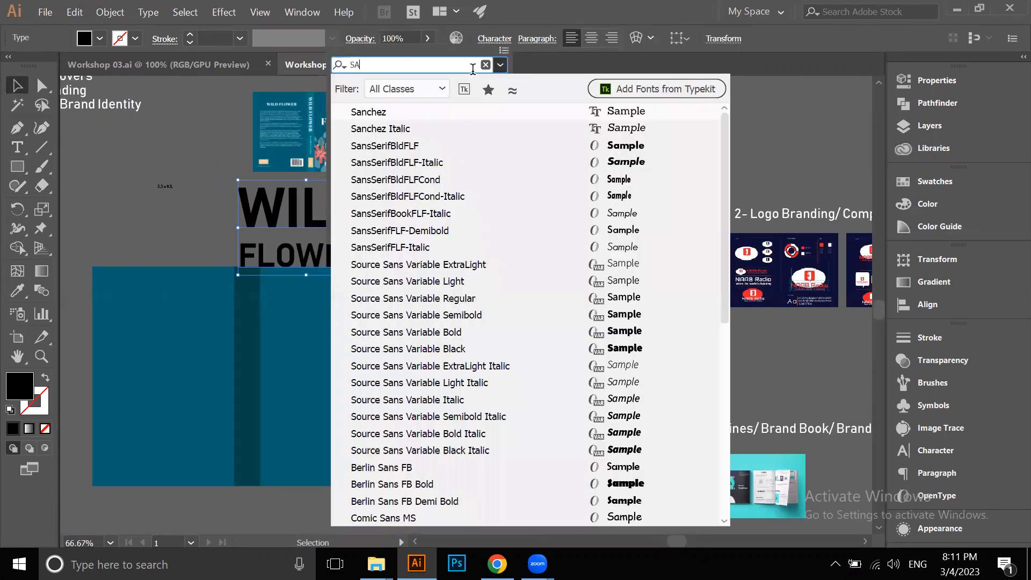
type("N")
left_click(419, 145)
left_click(424, 321)
left_click(457, 281)
left_click(469, 354)
Place the title on the upper part of the front cover and scale it down to leave side margins
scroll(370, 248, "down", 1)
left_click_drag(315, 186, 337, 275)
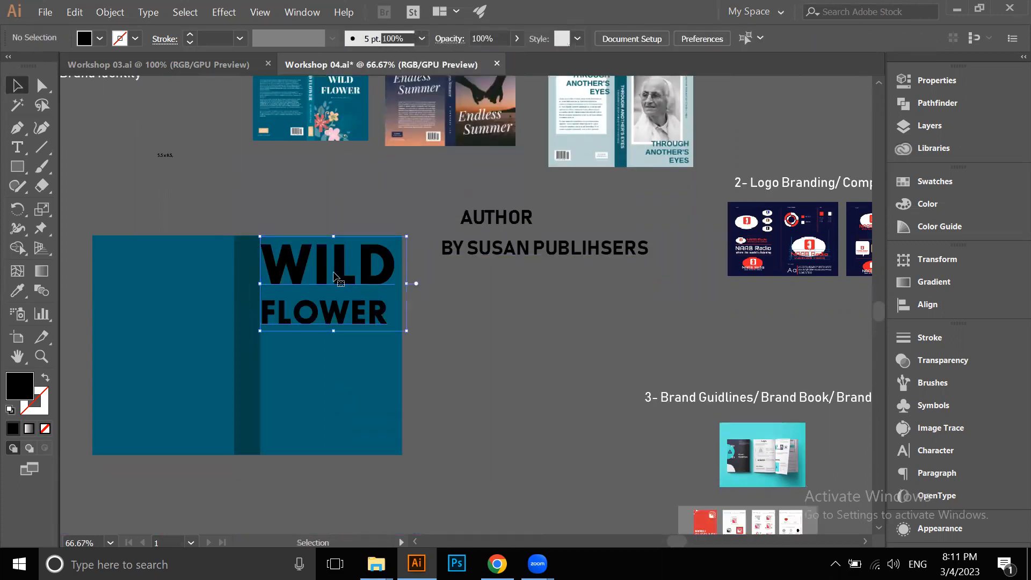
scroll(325, 263, "up", 1)
left_click_drag(339, 224, 342, 244)
left_click_drag(339, 195, 378, 282)
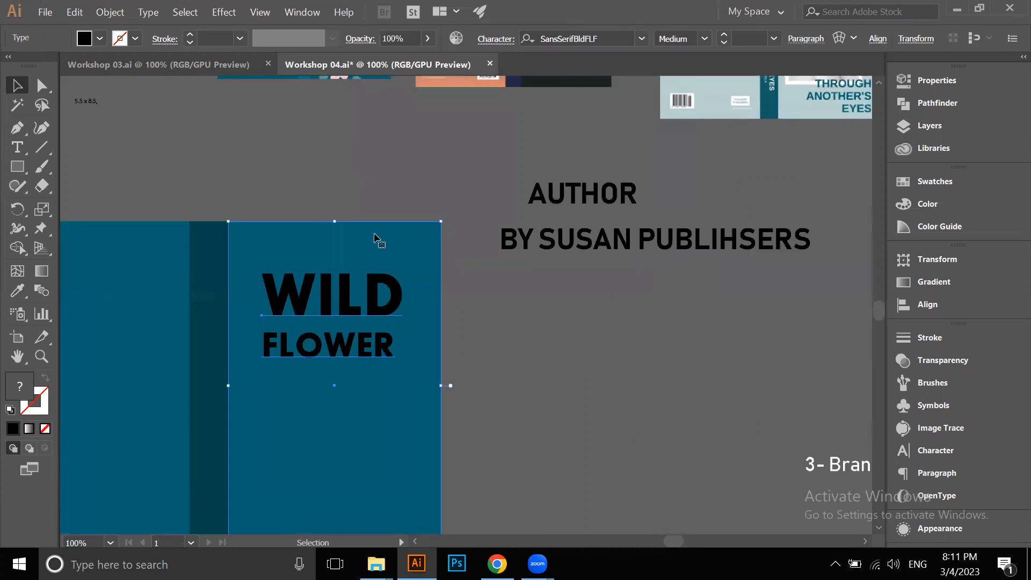
Centre the title horizontally on the front cover panel and lower it slightly
left_click(378, 236)
left_click(546, 38)
left_click(392, 199)
left_click(369, 296)
scroll(318, 290, "up", 2)
left_click_drag(363, 220, 365, 236)
scroll(379, 227, "down", 2)
Fill the WILD FLOWER title with white
left_click(934, 181)
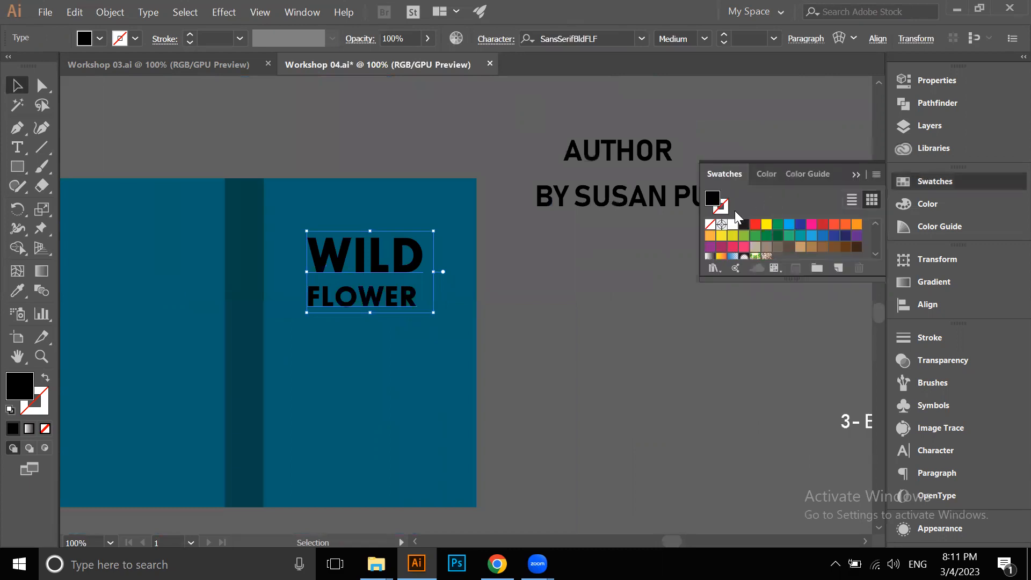
left_click(733, 225)
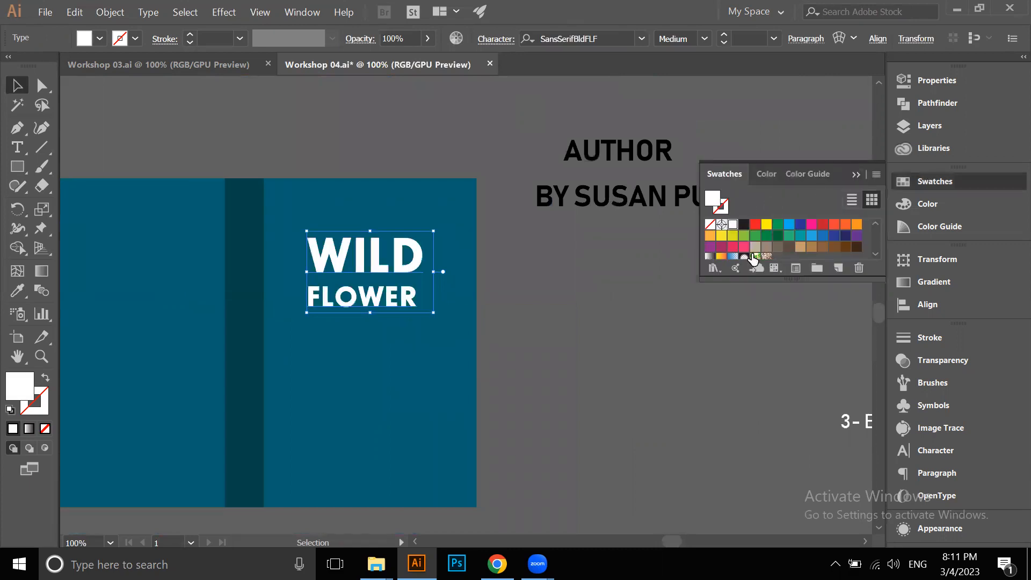
left_click(856, 175)
left_click(670, 291)
Move the publisher line onto the front cover below the title and shrink it to small byline size
scroll(660, 298, "down", 1)
left_click_drag(684, 241, 544, 337)
scroll(548, 335, "up", 2)
left_click_drag(793, 343, 461, 349)
left_click_drag(402, 329, 408, 305)
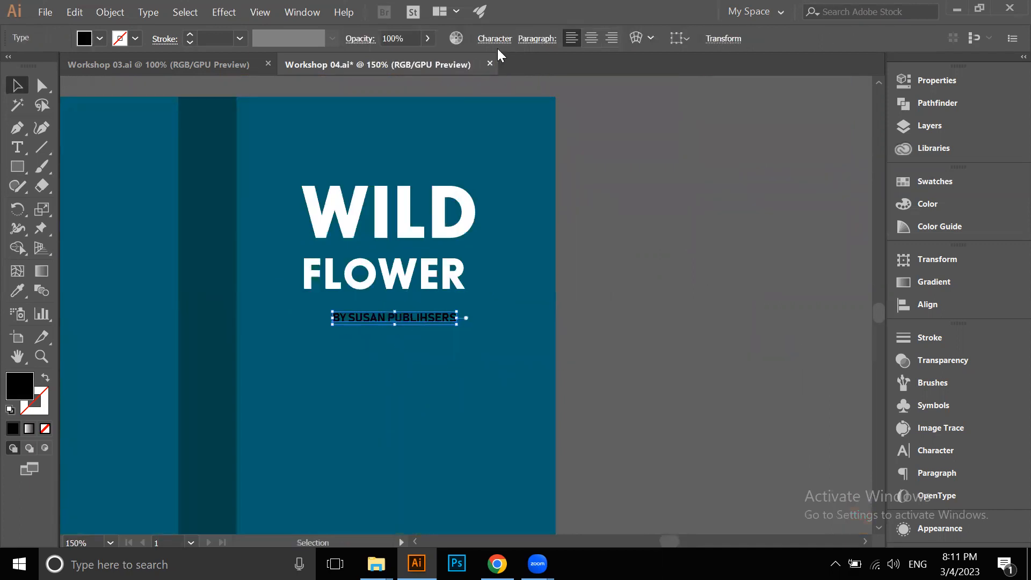
Try the Ananda Black Personal Use Regular font on the publisher line
left_click(494, 39)
left_click_drag(644, 264, 402, 260)
left_click(494, 39)
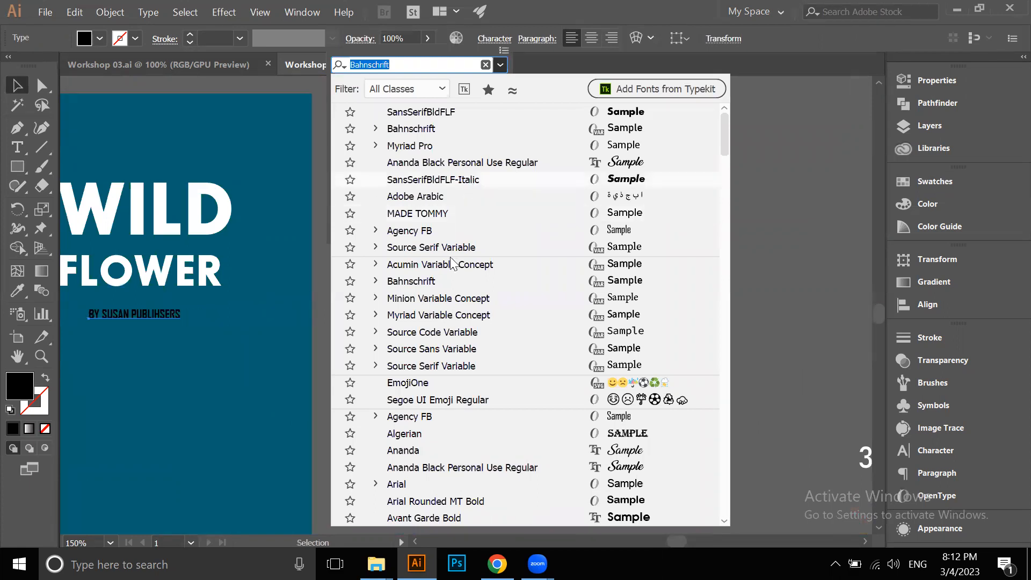
scroll(440, 268, "down", 4)
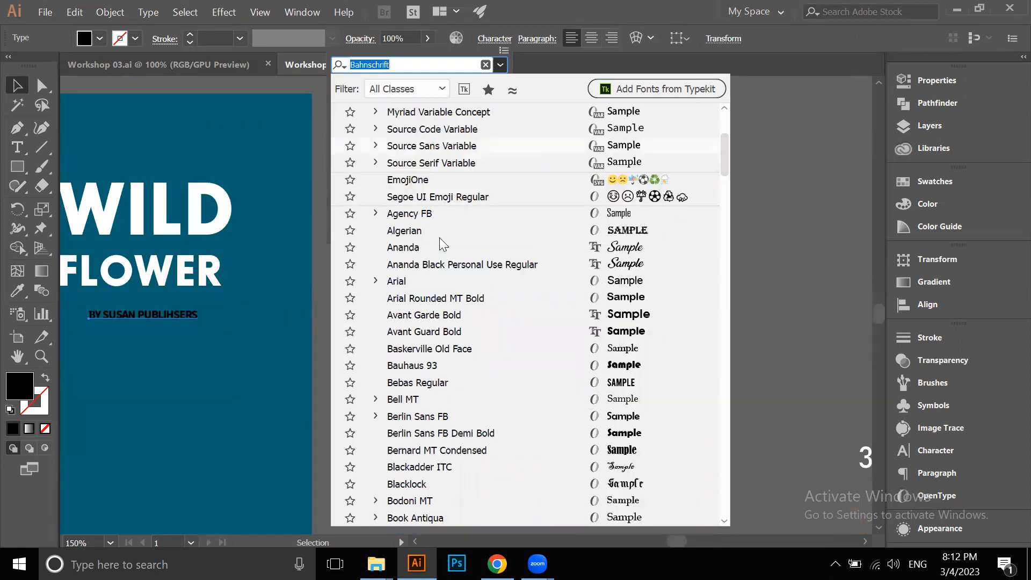
left_click(434, 264)
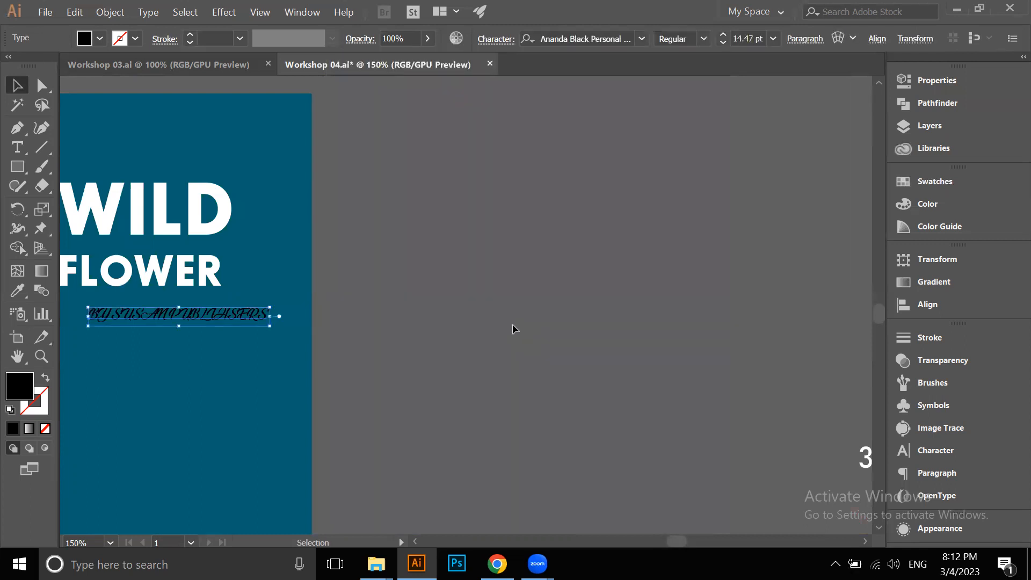
left_click_drag(460, 309, 634, 263)
left_click(633, 263)
scroll(417, 254, "up", 3)
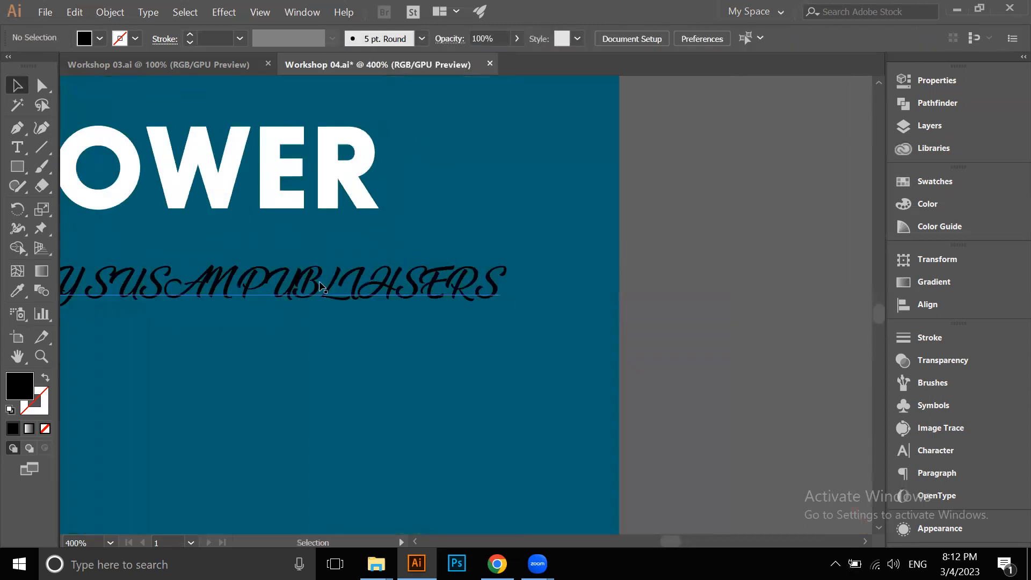
key("ctrl+z")
Set the font of the publisher line to MADE TOMMY
left_click(252, 281)
scroll(252, 282, "down", 2)
left_click_drag(522, 233, 504, 248)
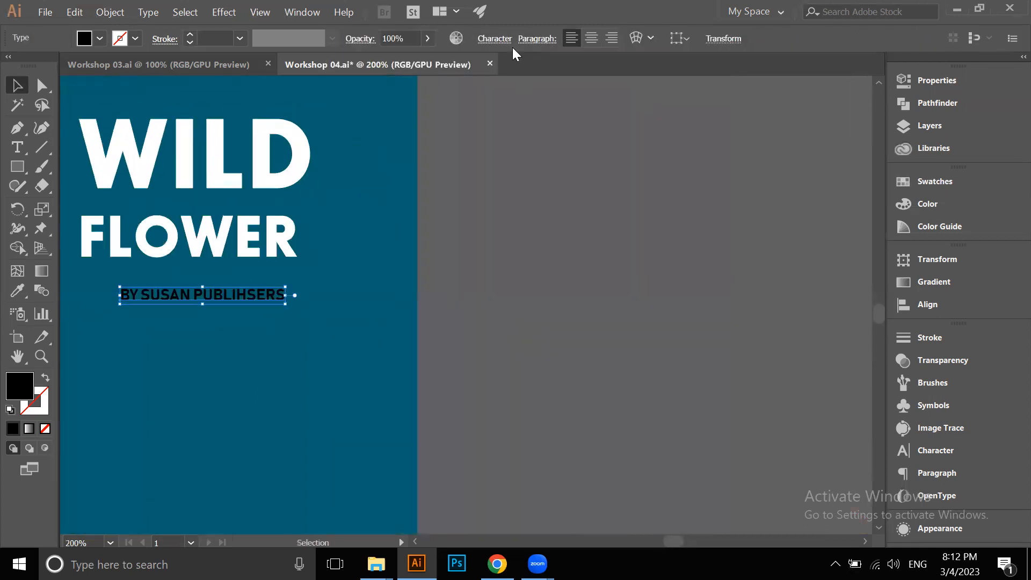
left_click(494, 38)
left_click(499, 65)
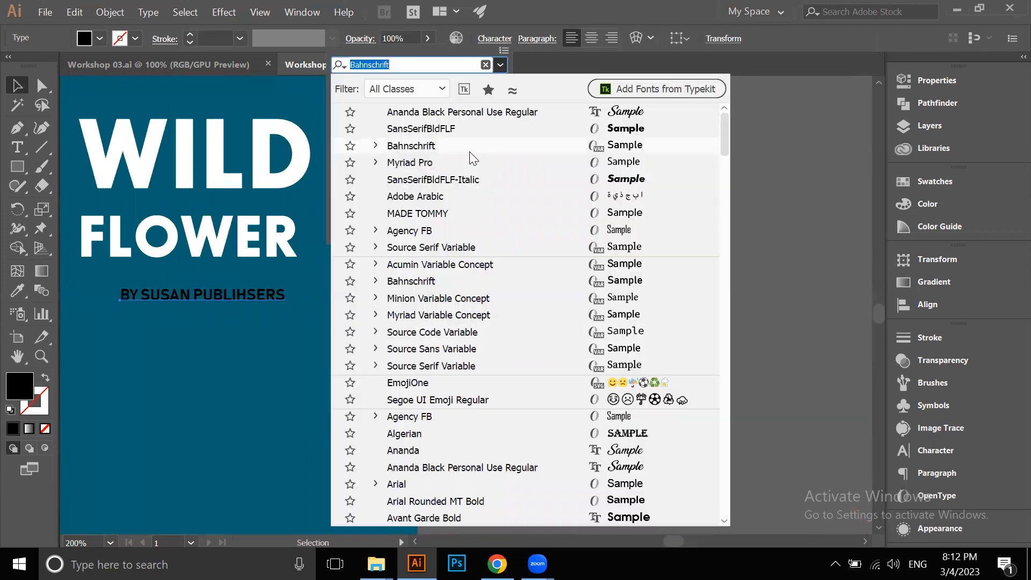
left_click(468, 216)
left_click(470, 293)
Position the publisher line closer beneath FLOWER and fill it with white
left_click_drag(238, 294, 378, 248)
scroll(386, 267, "up", 2)
scroll(378, 247, "down", 2)
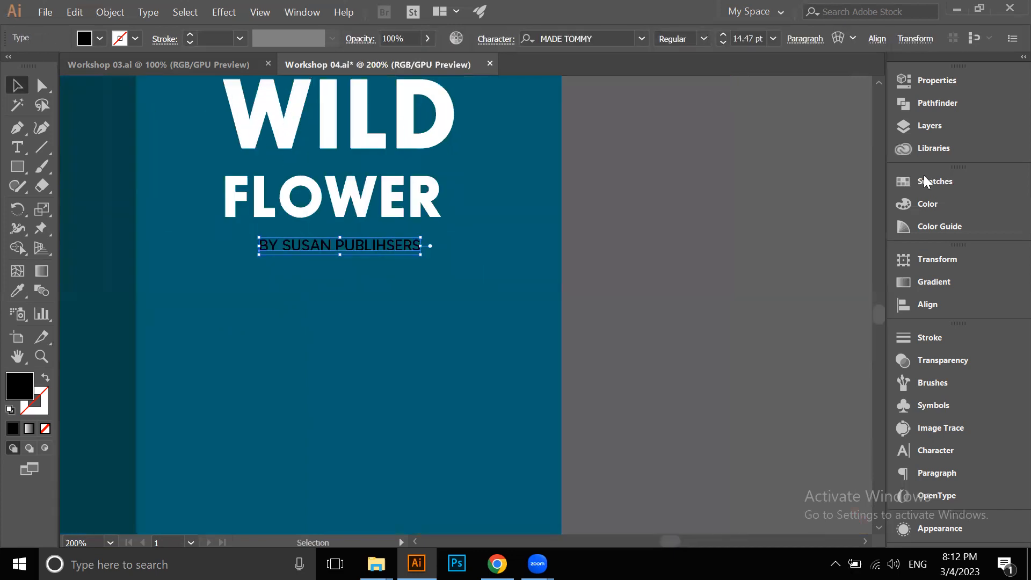
left_click(924, 177)
left_click(732, 226)
left_click(757, 172)
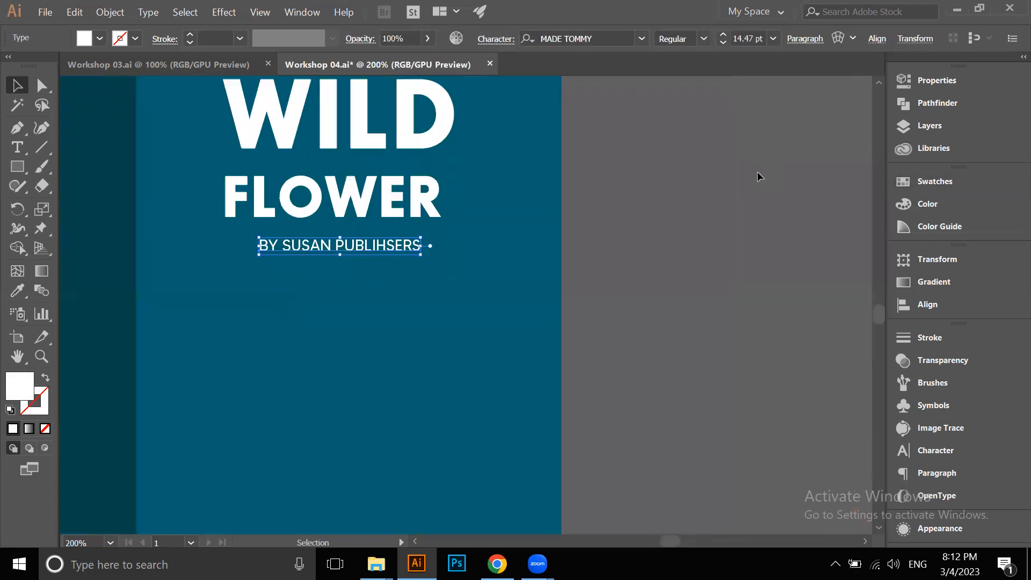
Centre the publisher line horizontally on the front cover panel beneath the title
left_click(415, 245)
left_click(490, 298, "shift")
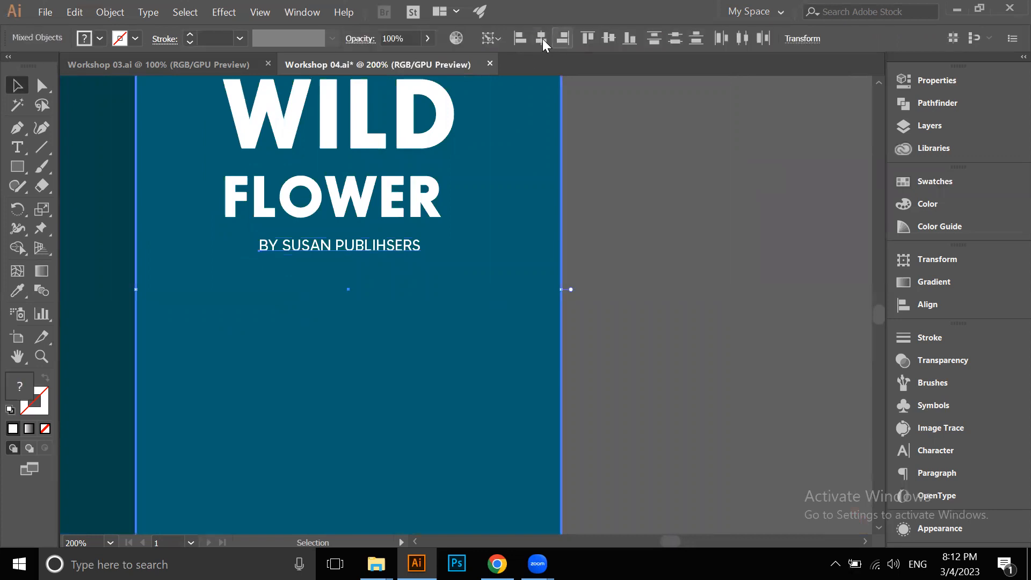
left_click(542, 39)
left_click(671, 211)
scroll(671, 211, "down", 2)
left_click(439, 241)
scroll(433, 246, "up", 1)
left_click_drag(434, 246, 436, 246)
left_click(661, 261)
scroll(665, 260, "down", 1)
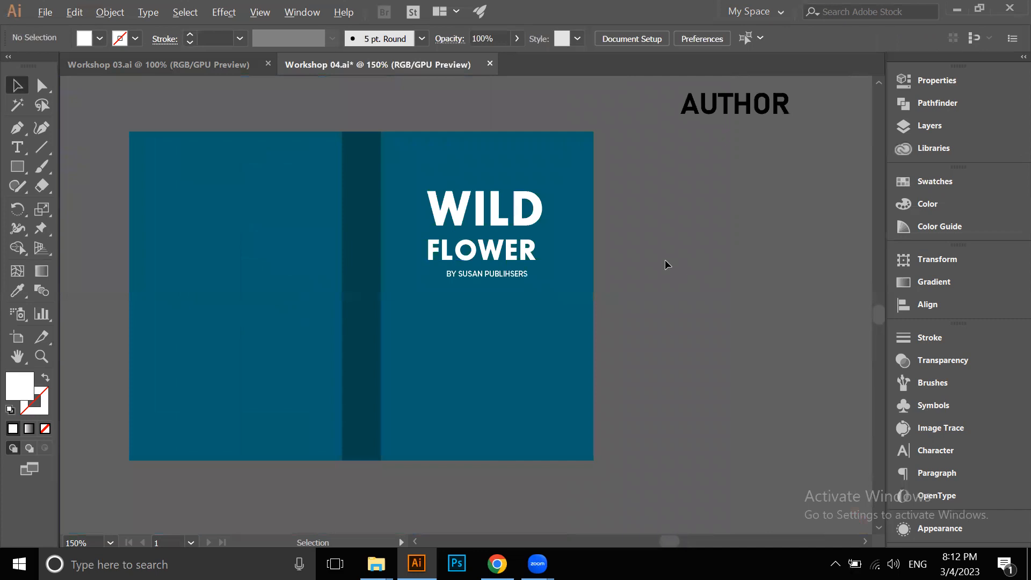
Move the remaining AUTHOR text onto the front cover above the WILD FLOWER title
scroll(665, 259, "down", 1)
left_click_drag(617, 173, 440, 212)
scroll(440, 212, "up", 2)
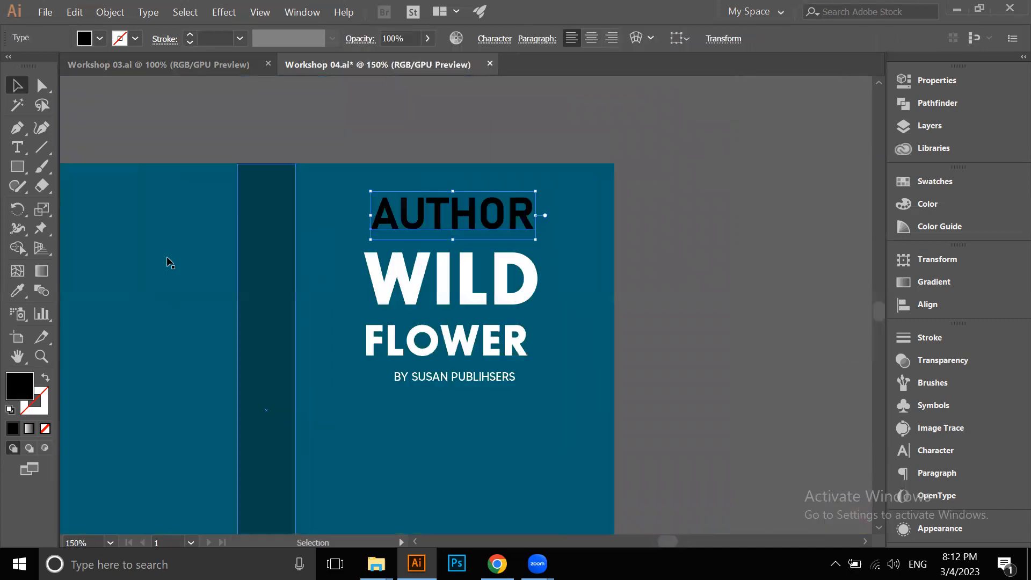
Copy the publisher line's text style onto AUTHOR with the Eyedropper and shift AUTHOR to roughly centre above the title
left_click(17, 291)
left_click(368, 324)
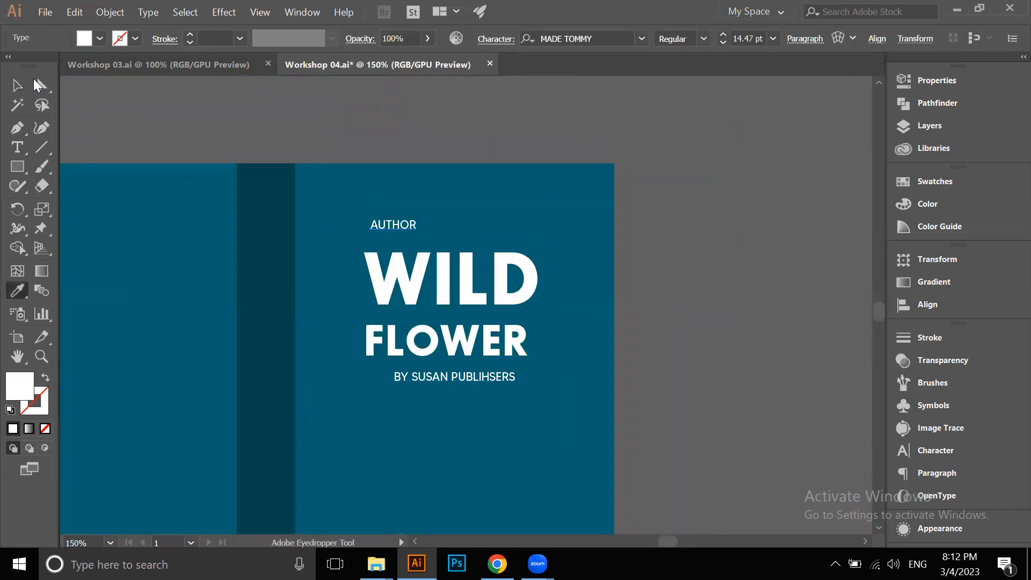
key("v")
scroll(378, 211, "up", 2)
left_click_drag(441, 247, 544, 246)
left_click(518, 97)
Duplicate the Wild Flower reference image to the empty area just below the original
scroll(521, 105, "down", 4)
left_click_drag(686, 155, 646, 239)
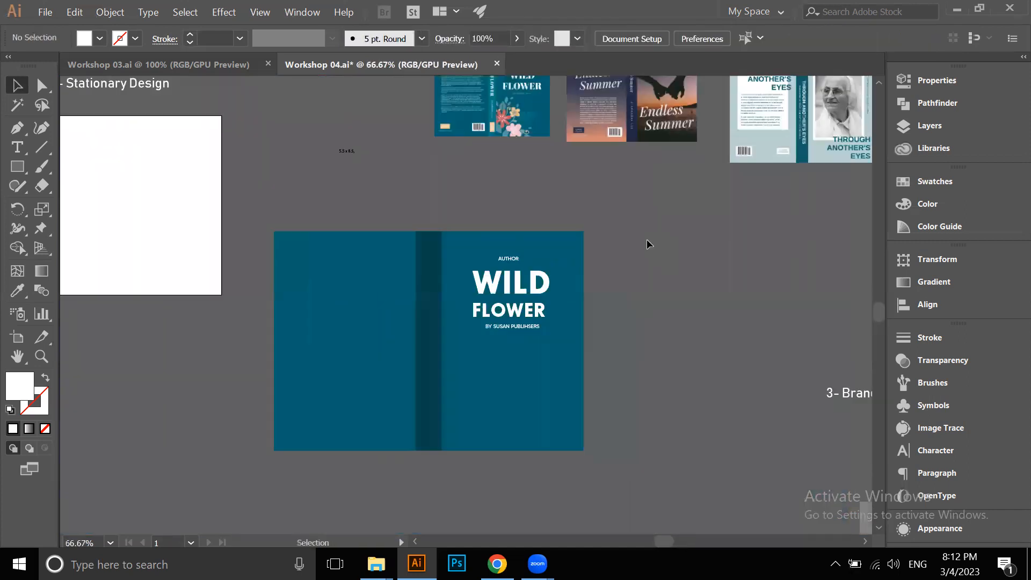
scroll(646, 239, "down", 1)
scroll(593, 139, "up", 2)
scroll(554, 207, "down", 1)
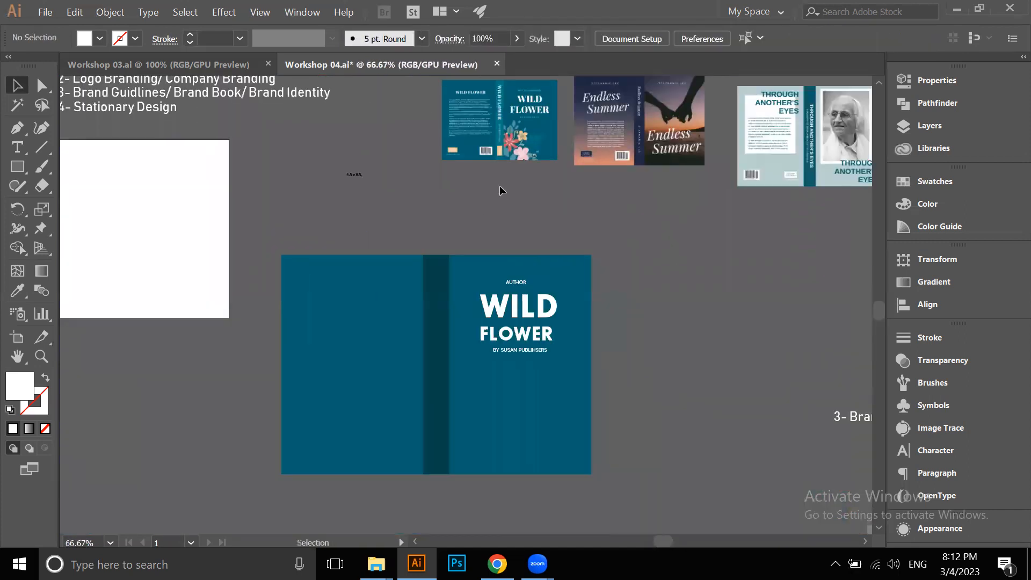
scroll(501, 188, "up", 3)
scroll(492, 175, "down", 1)
left_click_drag(492, 174, 478, 236)
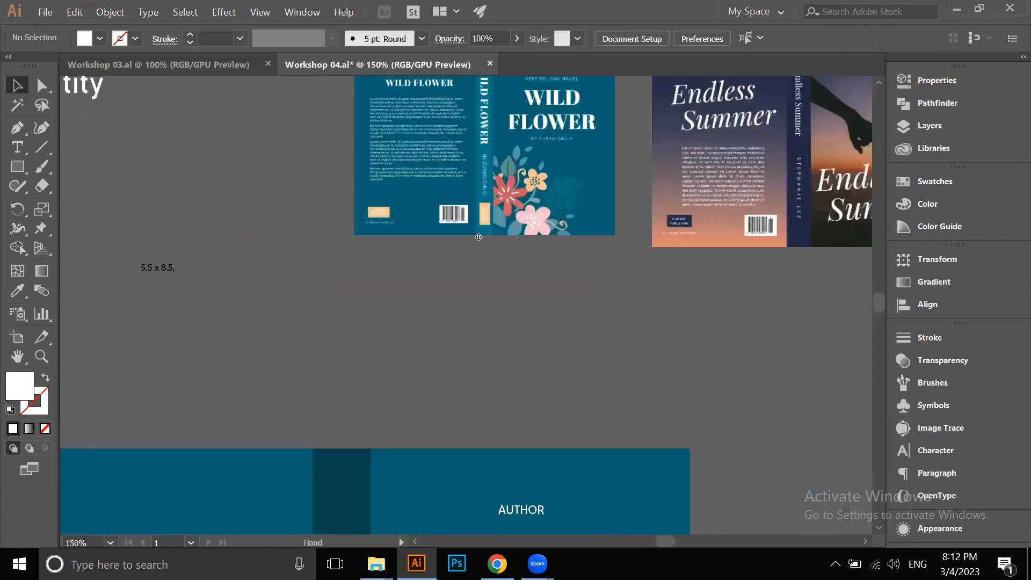
left_click_drag(474, 274, 487, 245)
left_click_drag(507, 154, 404, 306)
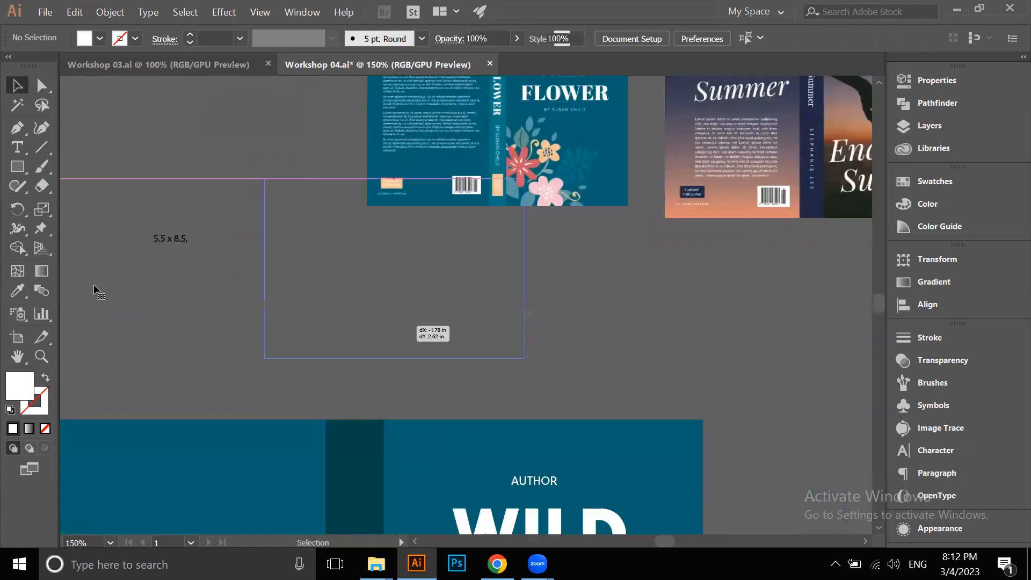
Draw a rectangle exactly covering the barcode on the copied Wild Flower image
left_click(17, 168)
scroll(321, 315, "up", 4)
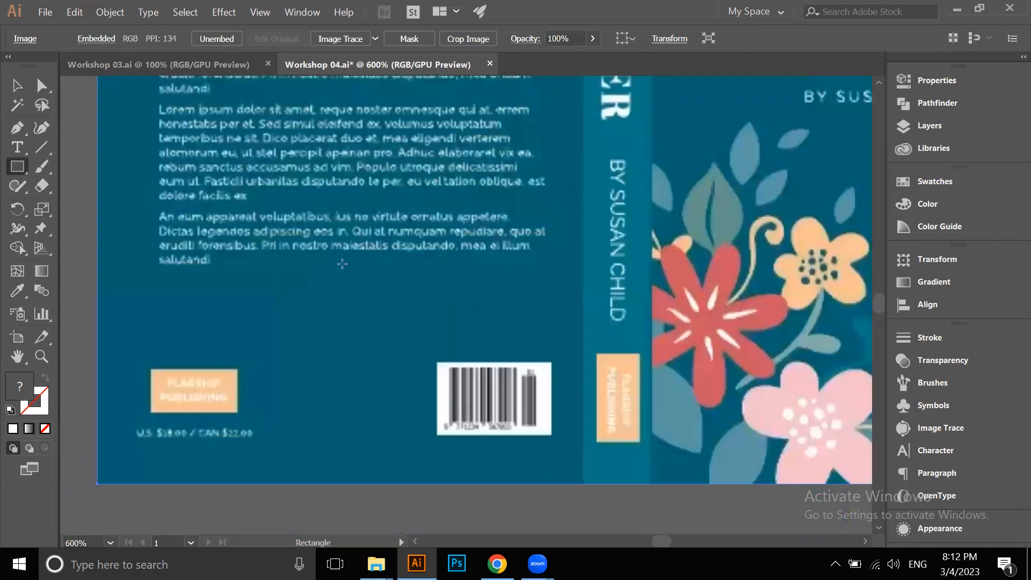
scroll(494, 397, "up", 3)
mouse_move(242, 208)
left_mouse_down()
mouse_move(403, 289)
mouse_move(468, 348)
left_mouse_up()
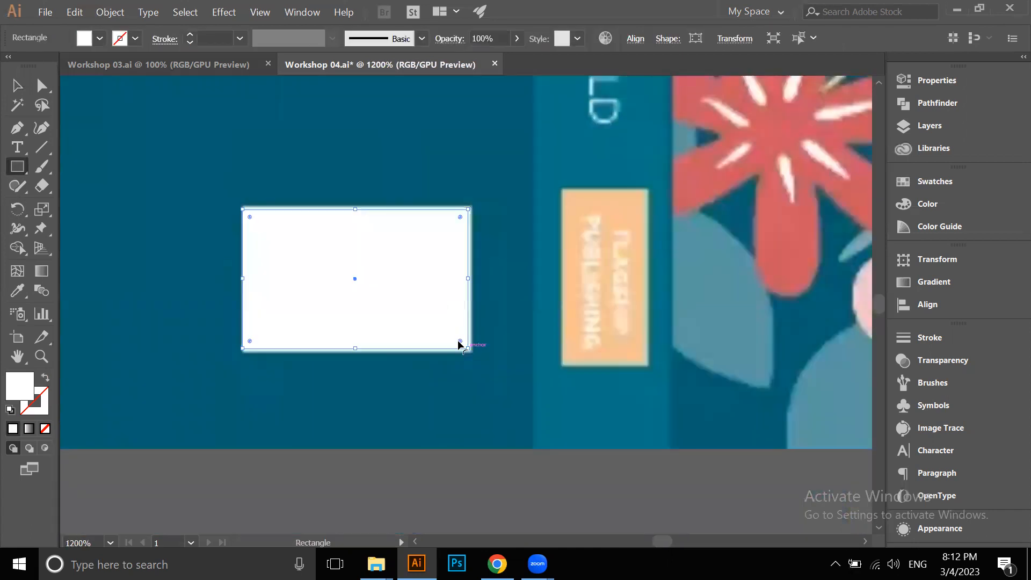
Make a clipping mask from the rectangle and the copied image so only the barcode is kept
left_click(17, 85)
scroll(277, 174, "down", 5)
left_click(310, 234)
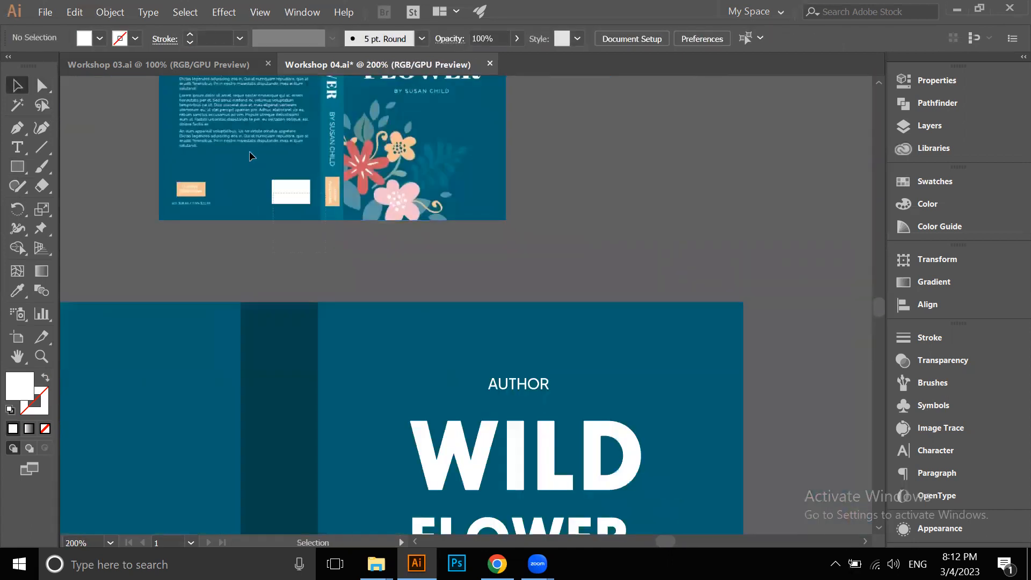
right_click(260, 147)
left_click(313, 249)
scroll(389, 226, "down", 3)
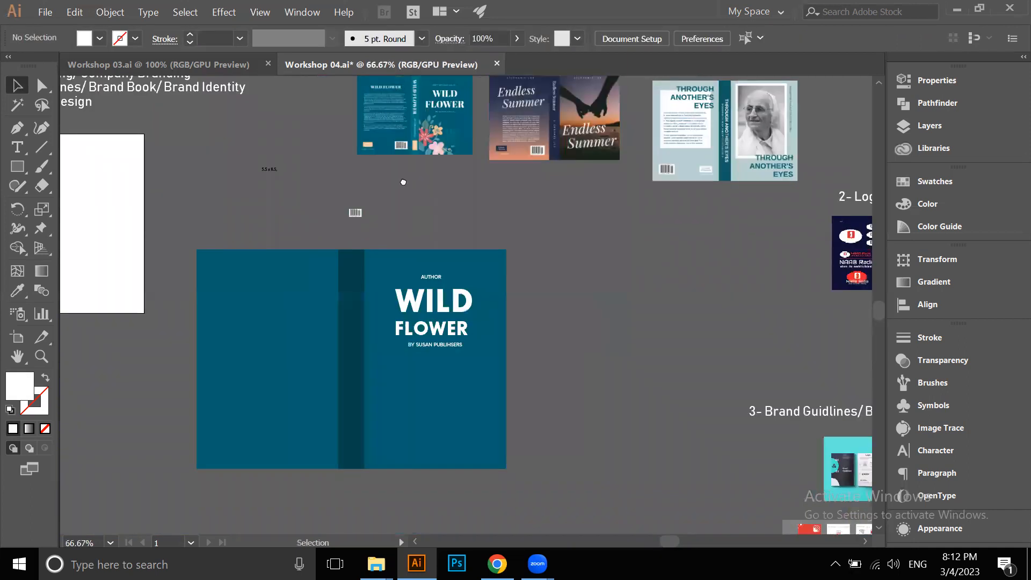
Enlarge the clipped barcode to about 1.46 x 0.9 in and place it on the back cover's lower area near the spine
scroll(379, 142, "down", 2)
left_click(374, 140)
left_click_drag(378, 143, 427, 174)
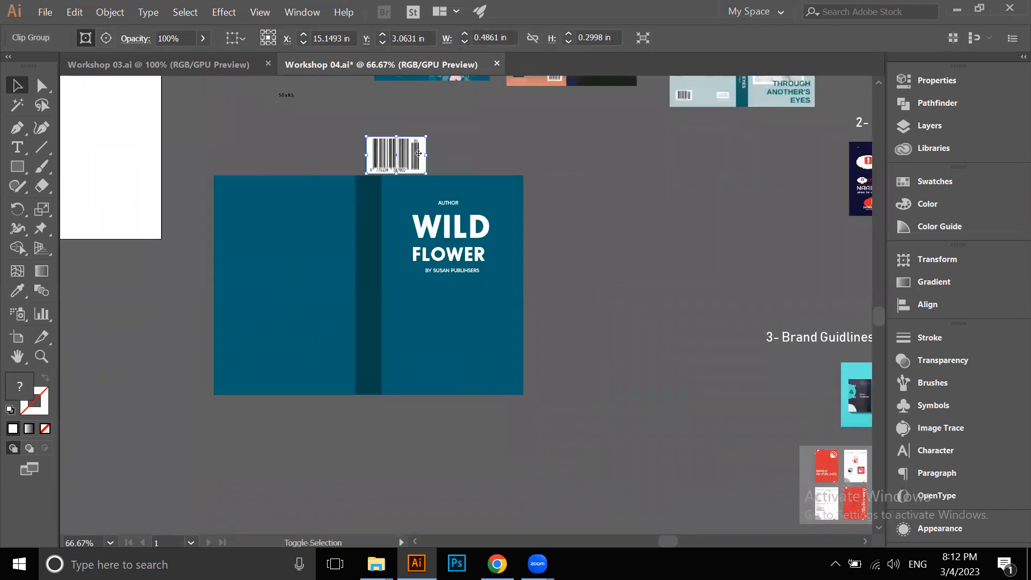
left_click(414, 149, "shift")
left_click_drag(339, 345, 357, 370)
scroll(315, 376, "up", 2)
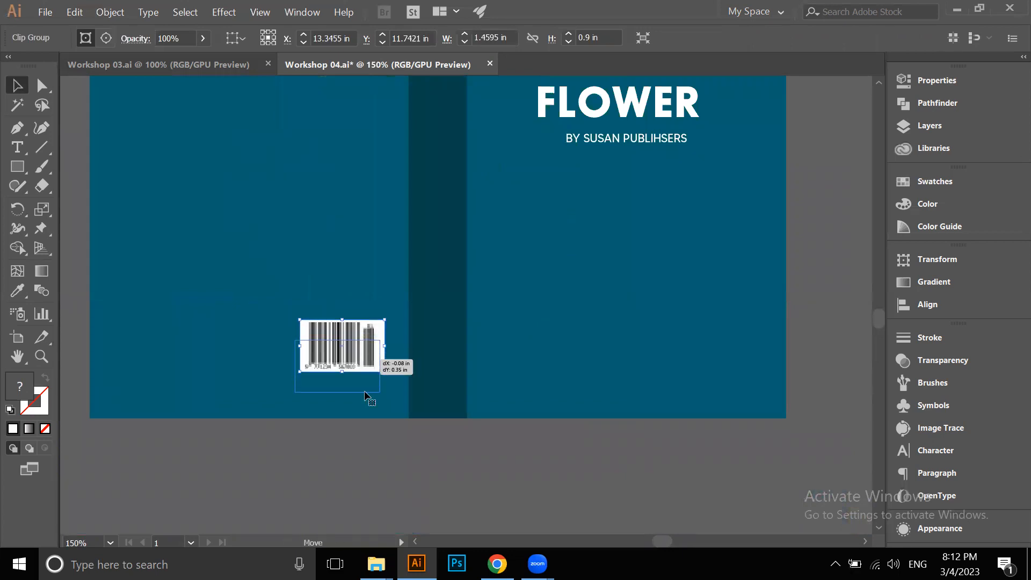